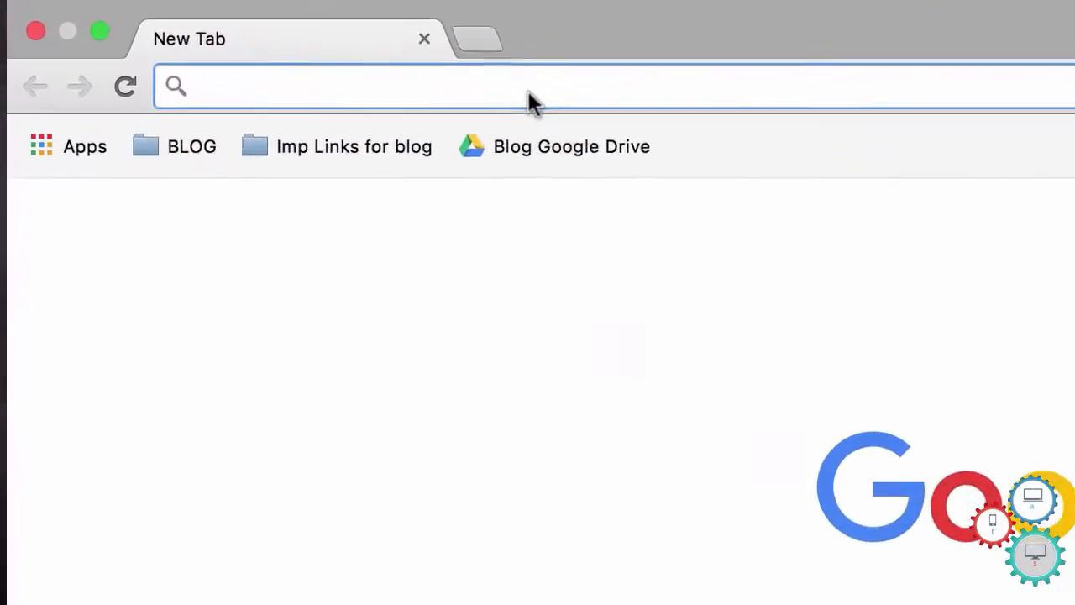
pyautogui.write('testautomationsimplified.com')
# - Load testautomationsimplified.com and reach the Appium Chapter 3: Installation-Mac OSX page
pyautogui.press('Return')
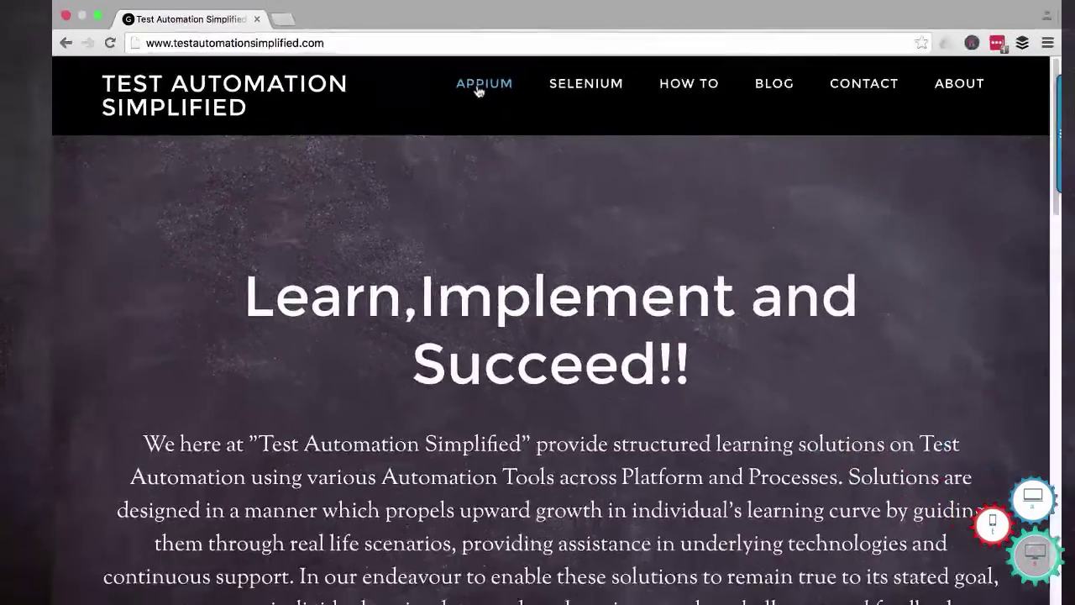
pyautogui.click(484, 83)
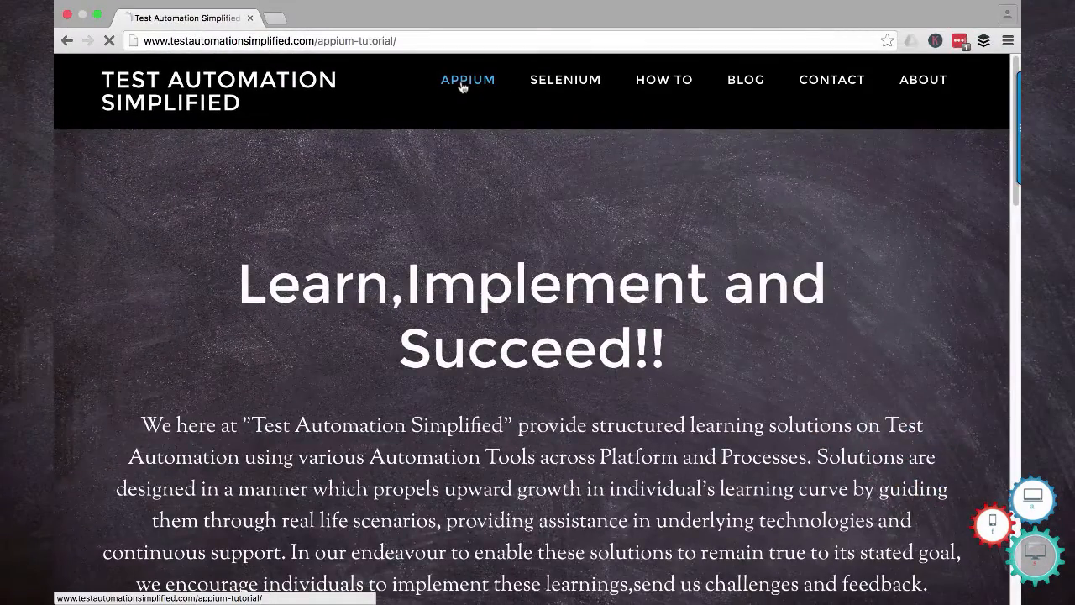
pyautogui.scroll(-3, 507, 179)
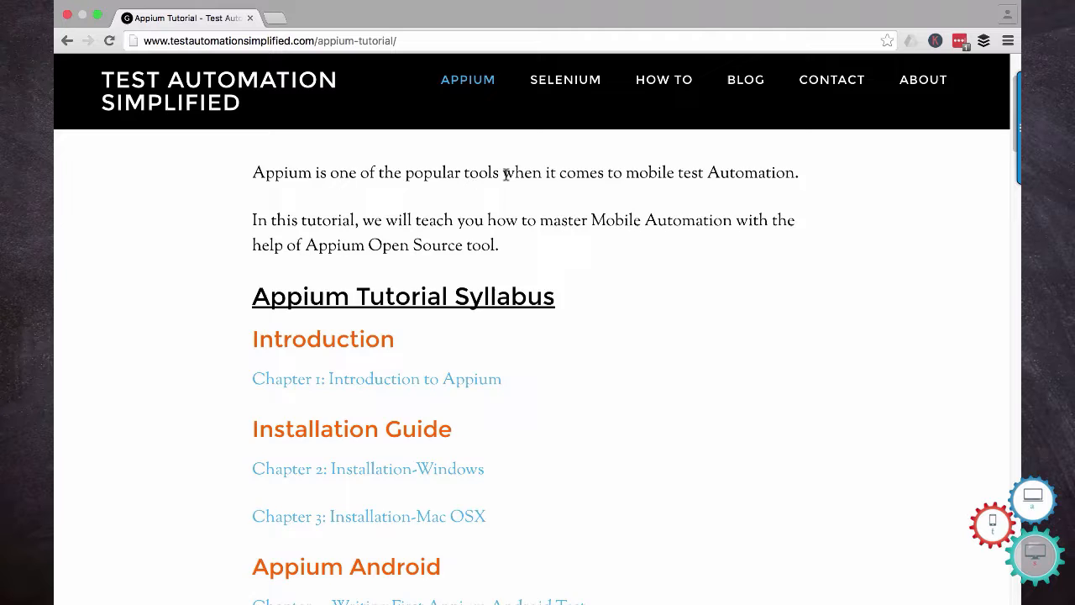
pyautogui.scroll(-2, 507, 179)
pyautogui.scroll(-3, 495, 185)
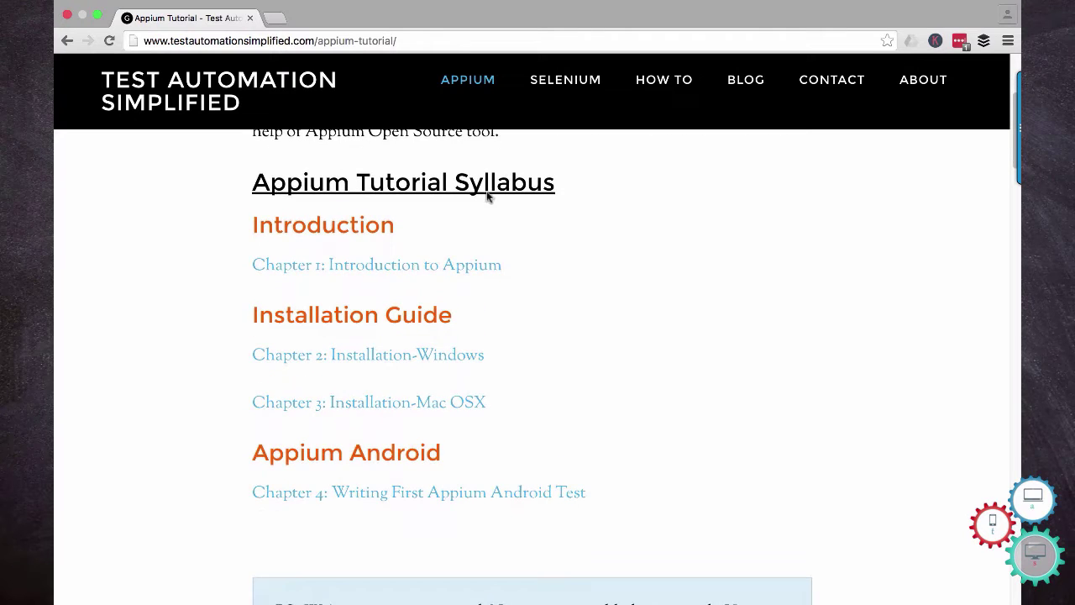
pyautogui.click(427, 405)
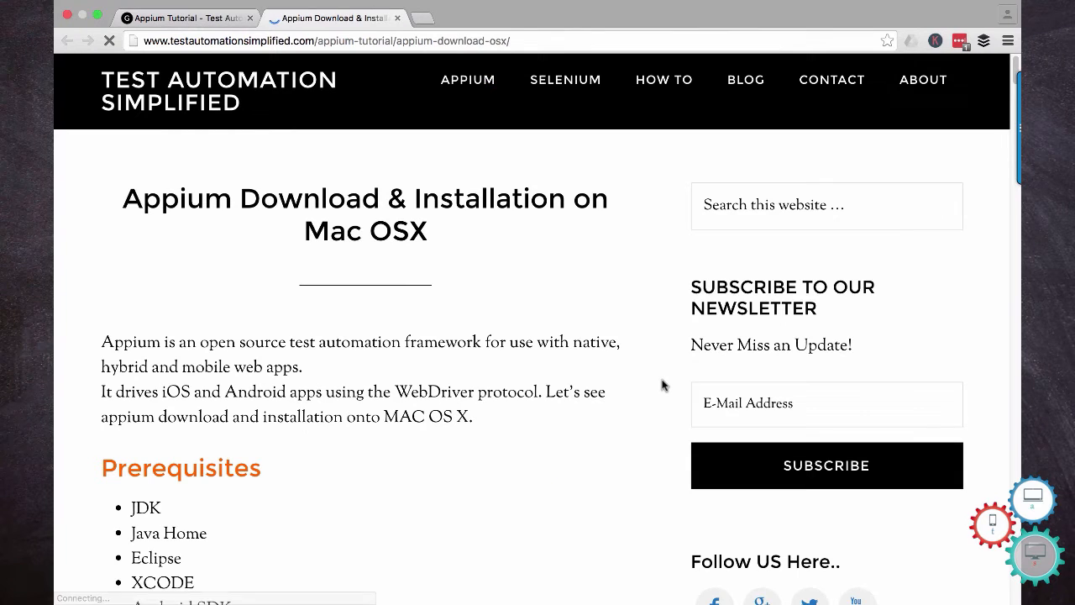
pyautogui.scroll(-2, 663, 386)
pyautogui.scroll(-2, 663, 386)
pyautogui.scroll(-4, 663, 386)
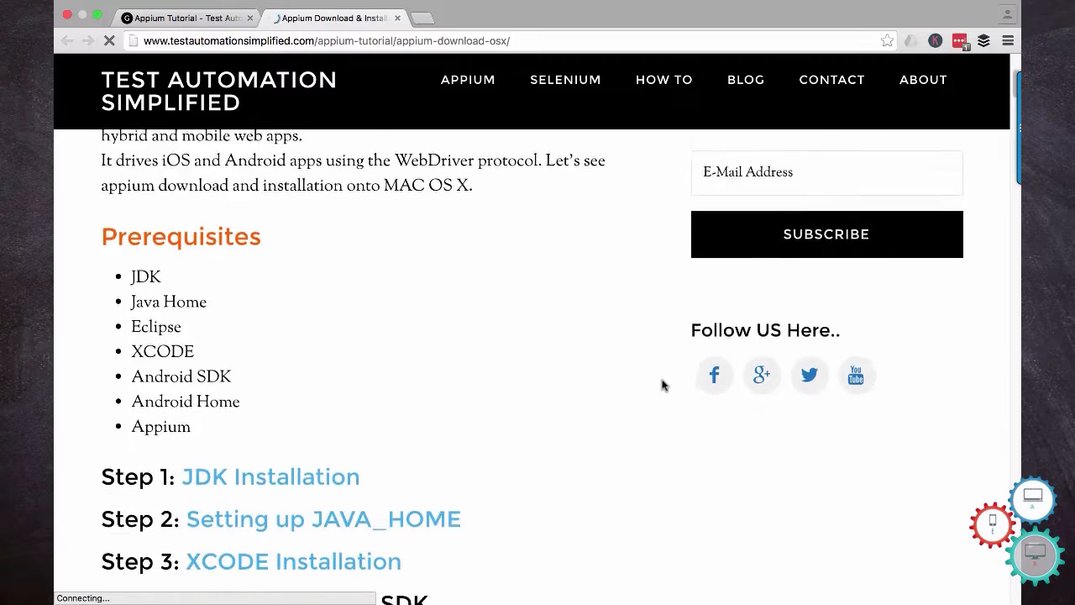
pyautogui.scroll(-3, 663, 385)
pyautogui.scroll(-1, 663, 386)
pyautogui.scroll(-1, 663, 385)
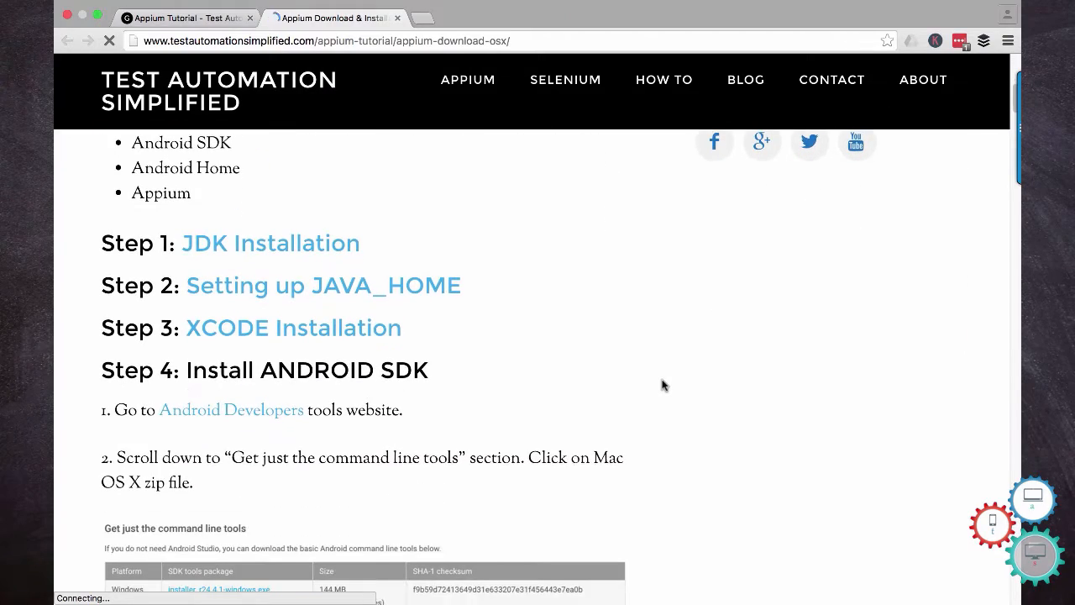
pyautogui.scroll(-2, 663, 385)
pyautogui.scroll(-1, 662, 386)
pyautogui.scroll(-1, 663, 386)
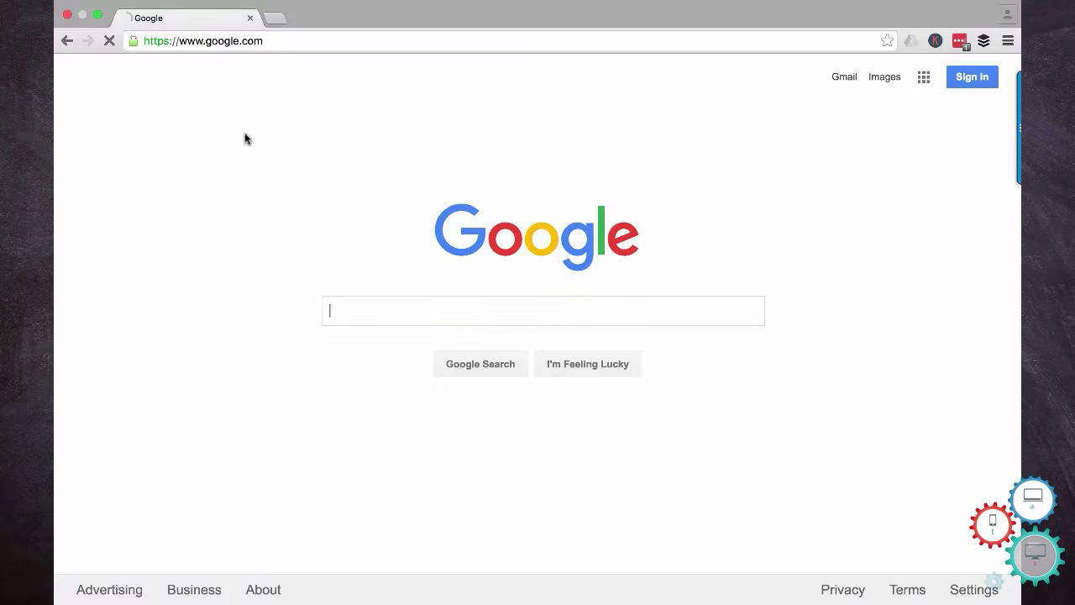
# - Search Google for 'jdk download' and reach Oracle's JDK 8 downloads page
pyautogui.click(367, 311)
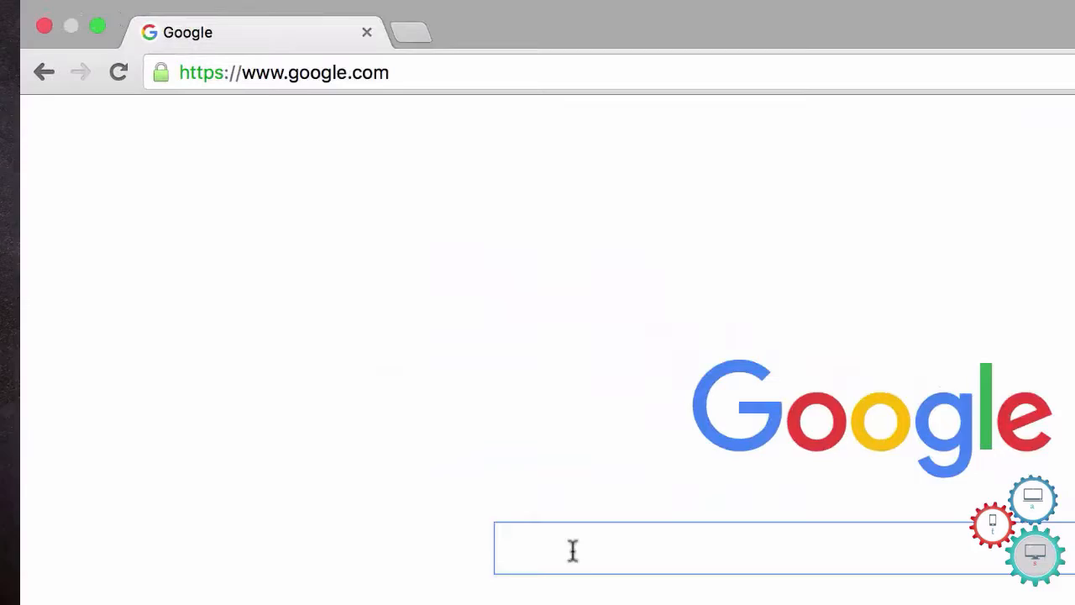
pyautogui.write('jdk')
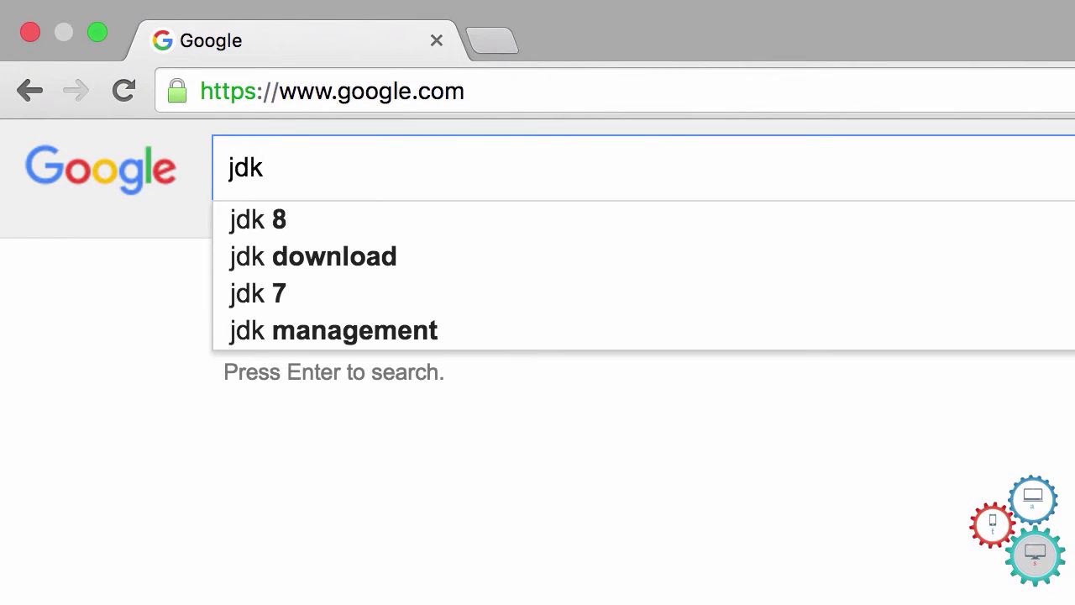
pyautogui.write(' download')
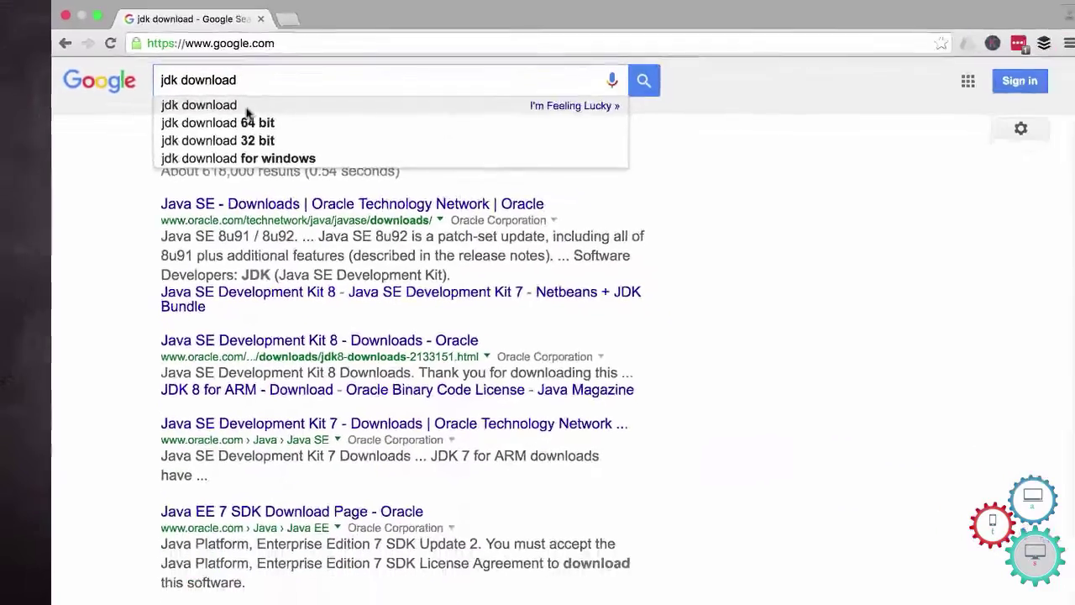
pyautogui.press('Return')
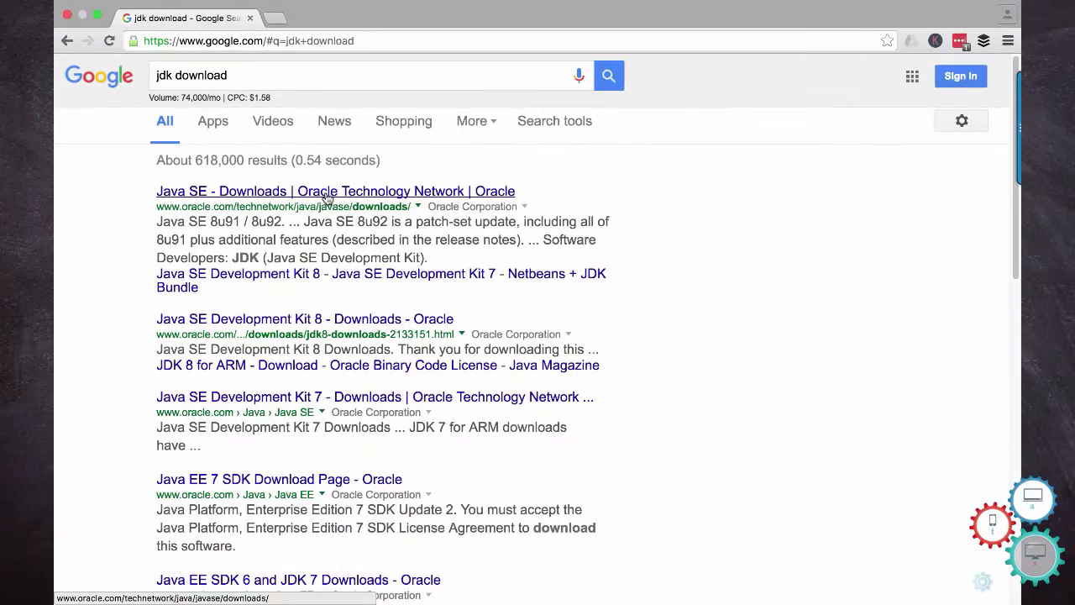
pyautogui.click(328, 195)
pyautogui.scroll(-2, 649, 265)
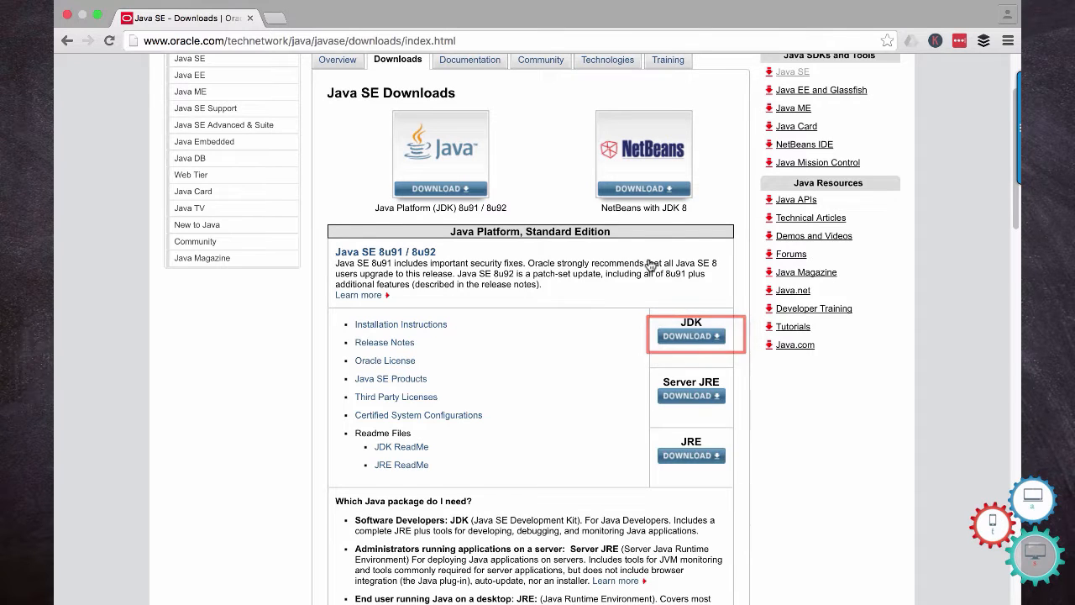
pyautogui.click(691, 336)
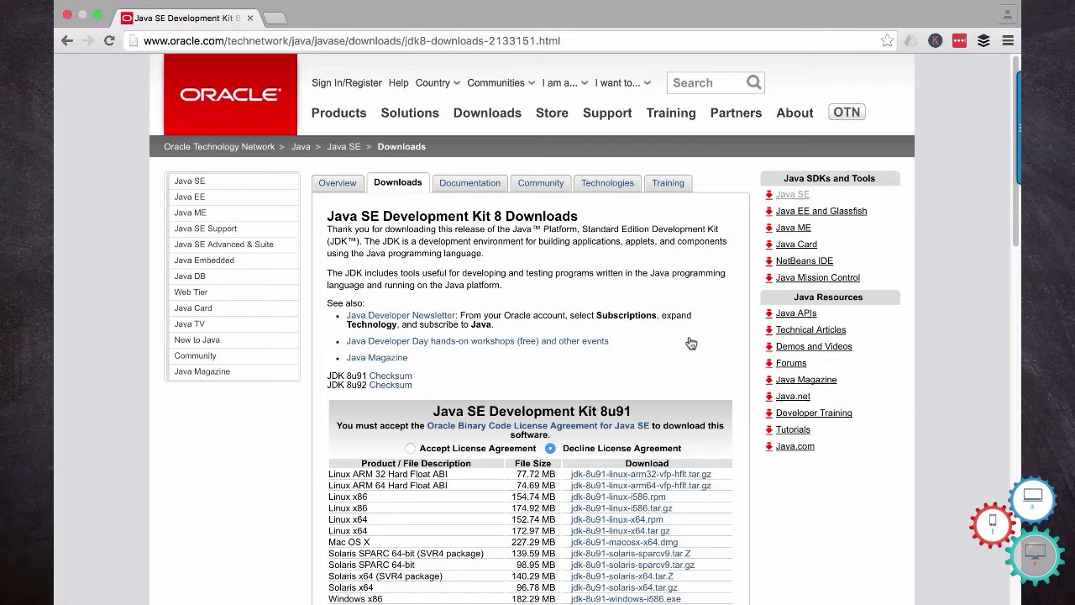
pyautogui.scroll(-4, 691, 343)
# - Accept the JDK 8u91 license and download jdk-8u91-macosx-x64.dmg, keeping the file
pyautogui.click(410, 307)
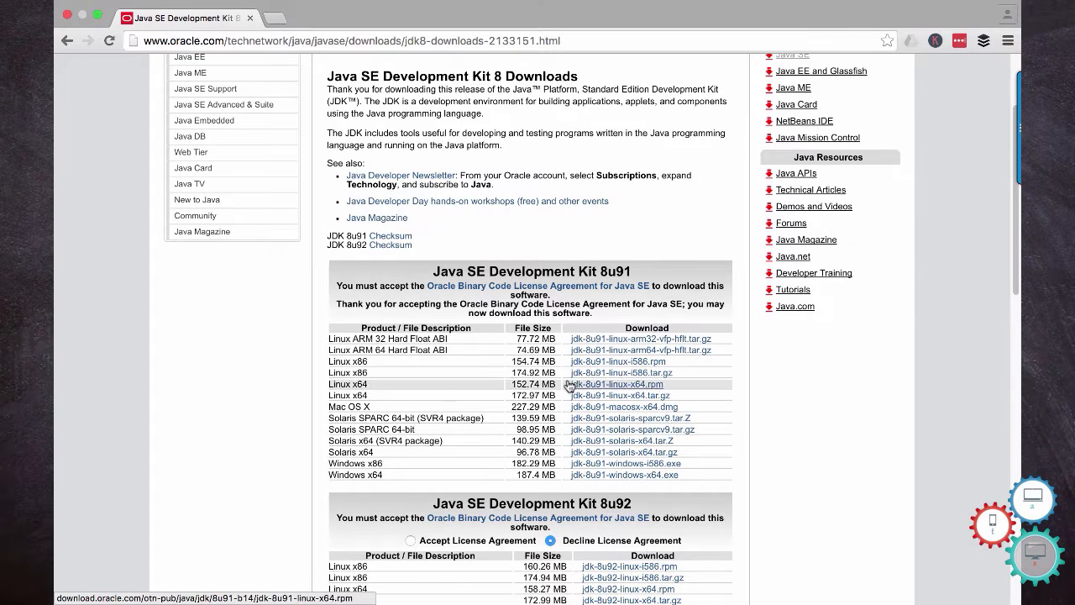
pyautogui.click(575, 406)
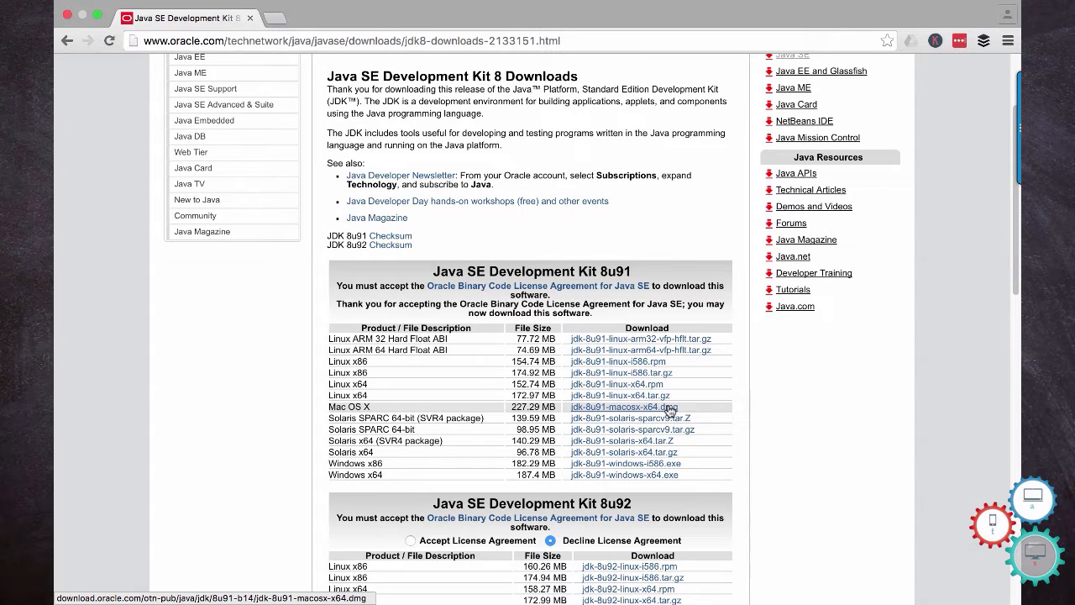
pyautogui.click(670, 409)
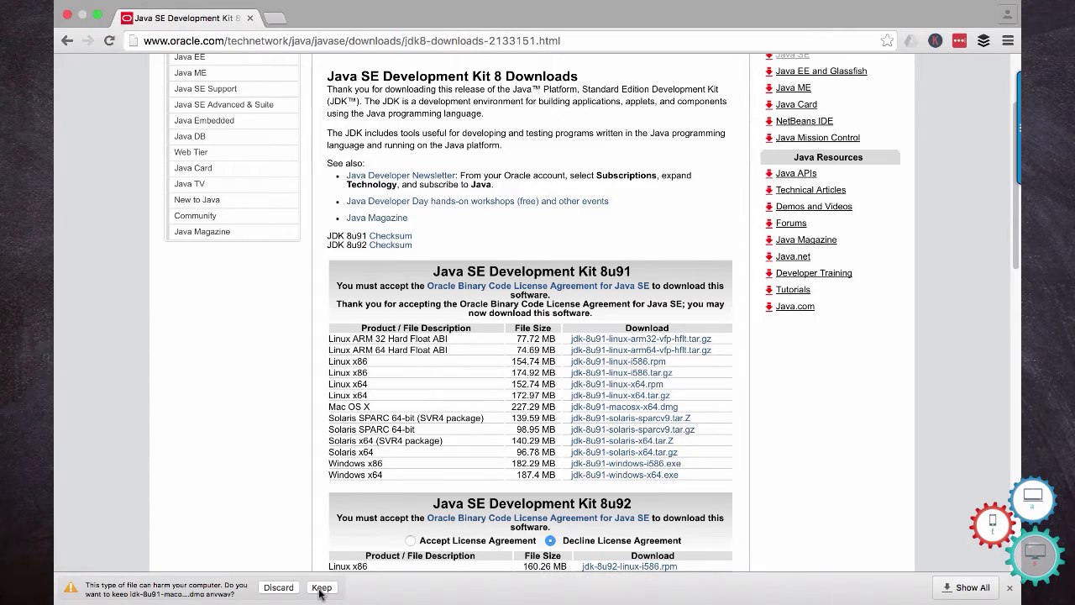
pyautogui.click(322, 587)
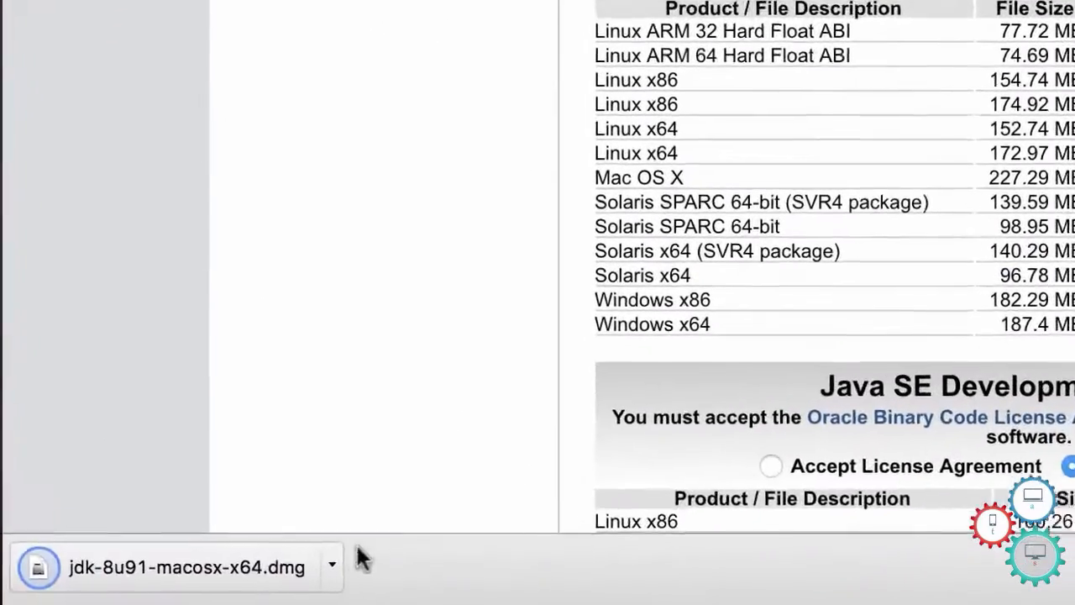
# - Mount the JDK disk image, launch the JDK 8 Update 91.pkg installer, then close it
pyautogui.click(345, 588)
pyautogui.click(410, 435)
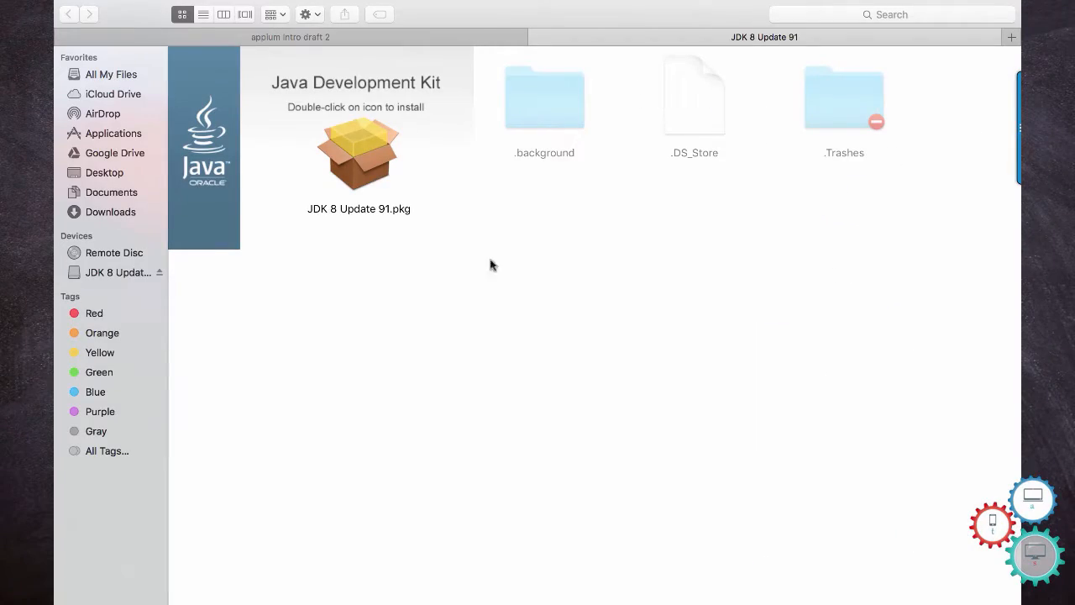
pyautogui.click(370, 159)
pyautogui.doubleClick(370, 158)
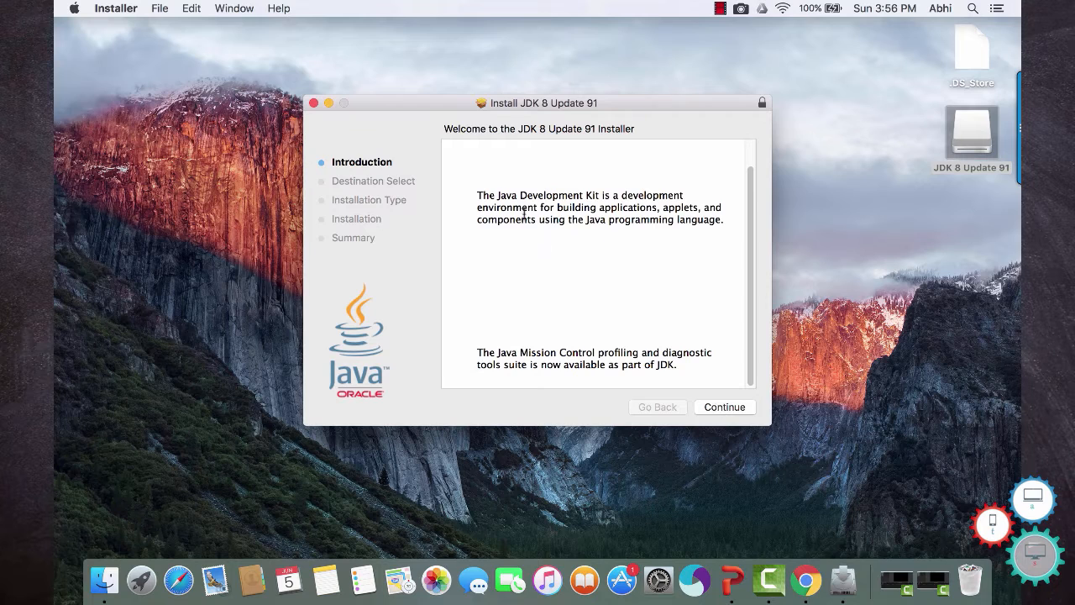
pyautogui.click(314, 104)
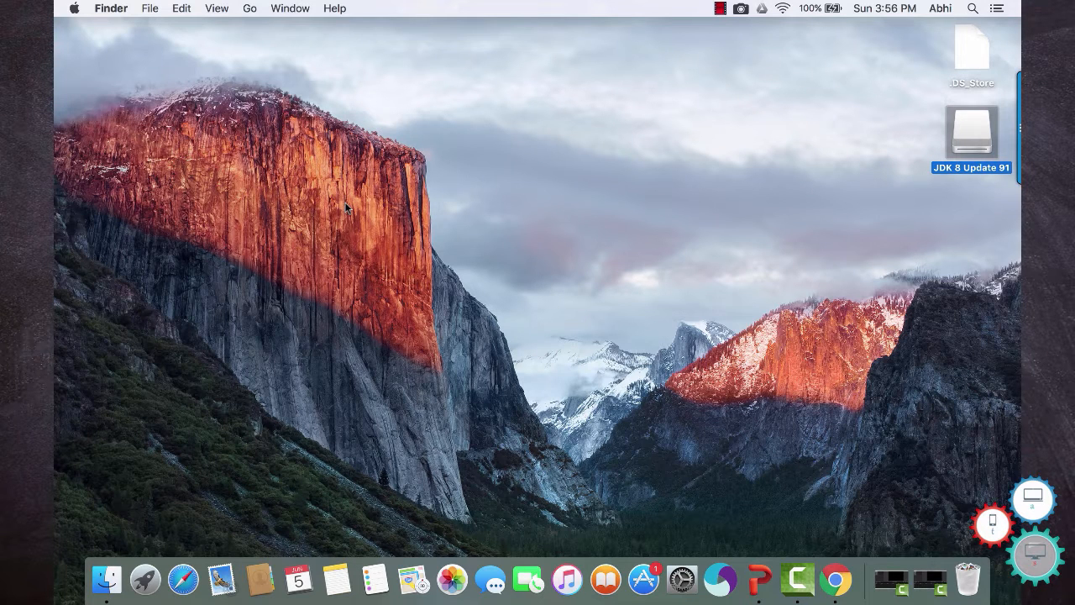
# - Launch Terminal via Spotlight and run java -version, reporting 1.8.0_77
pyautogui.press('super+space')
pyautogui.write('t')
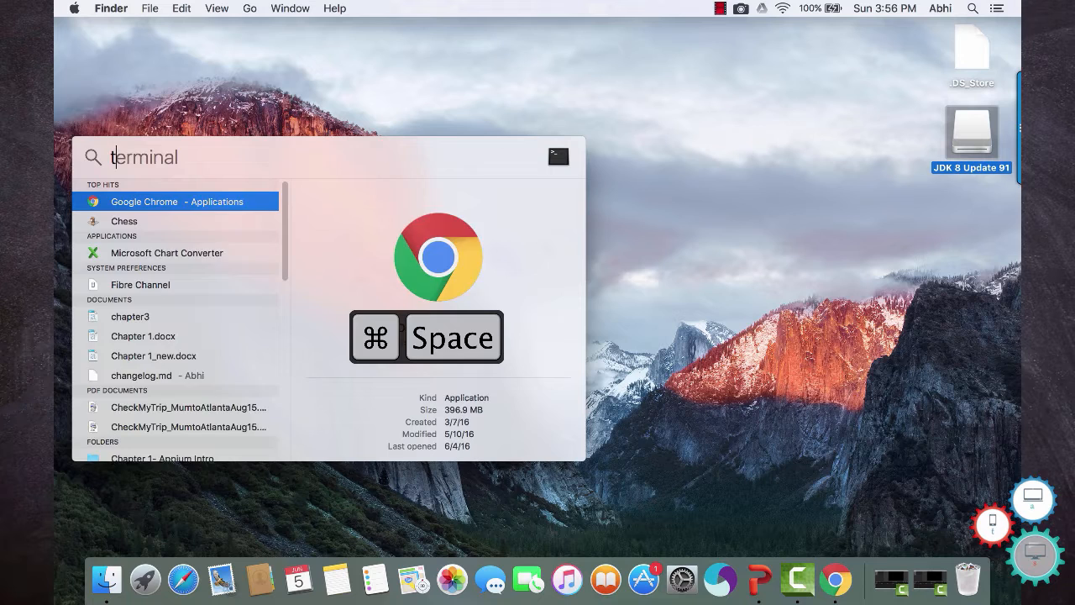
pyautogui.write('er')
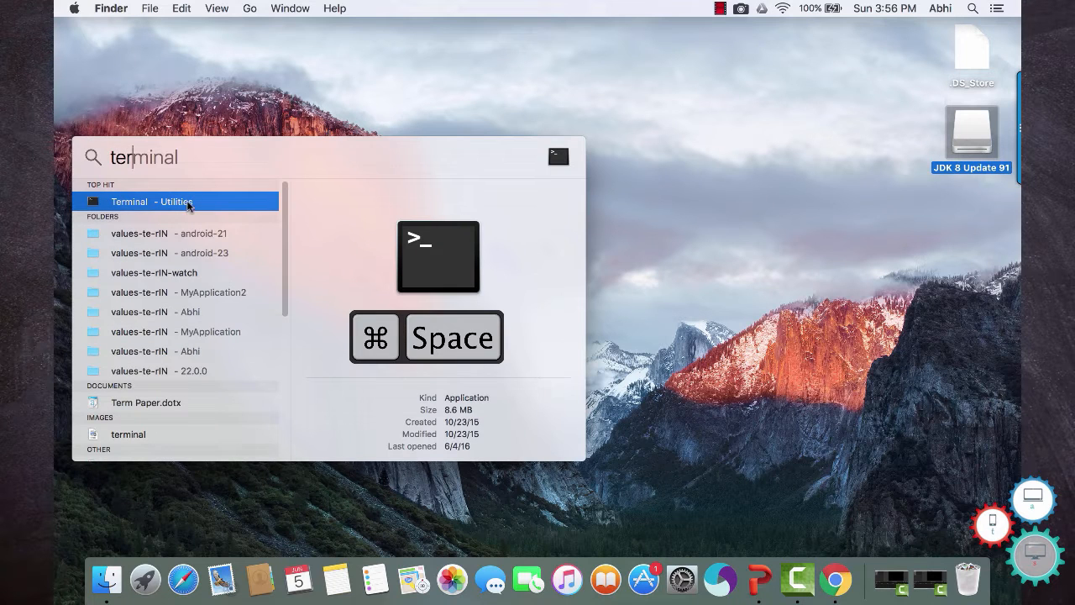
pyautogui.press('Return')
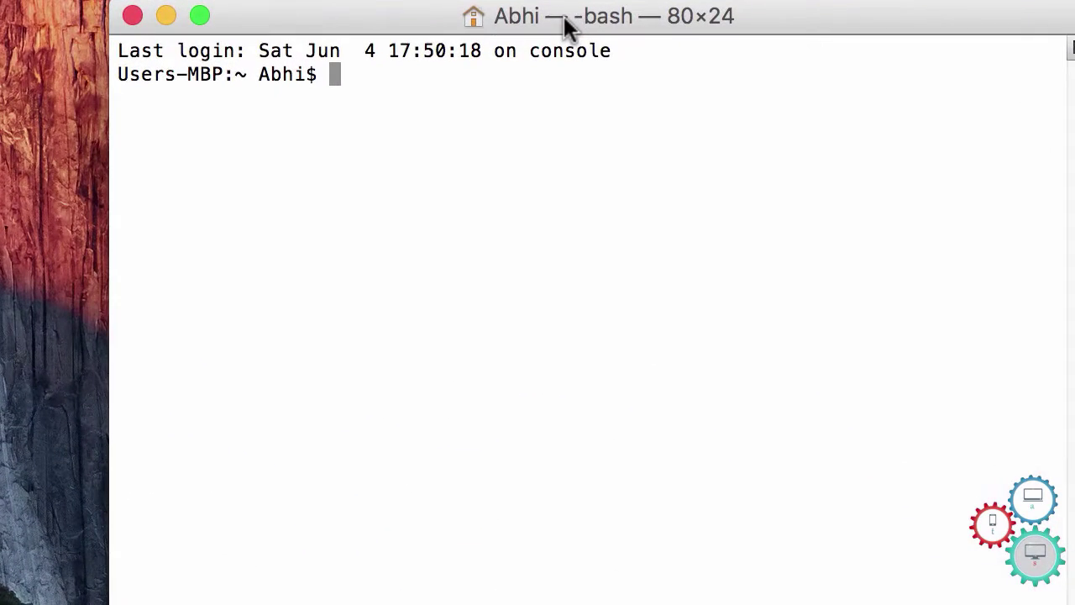
pyautogui.write('j')
pyautogui.write('ava -')
pyautogui.write('versi')
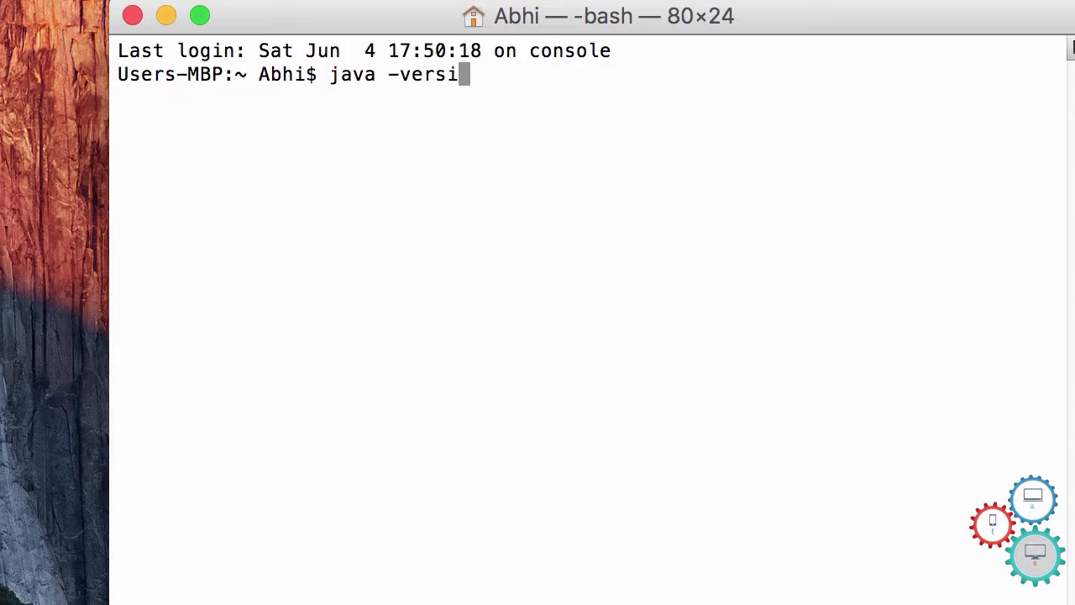
pyautogui.write('on')
pyautogui.press('Return')
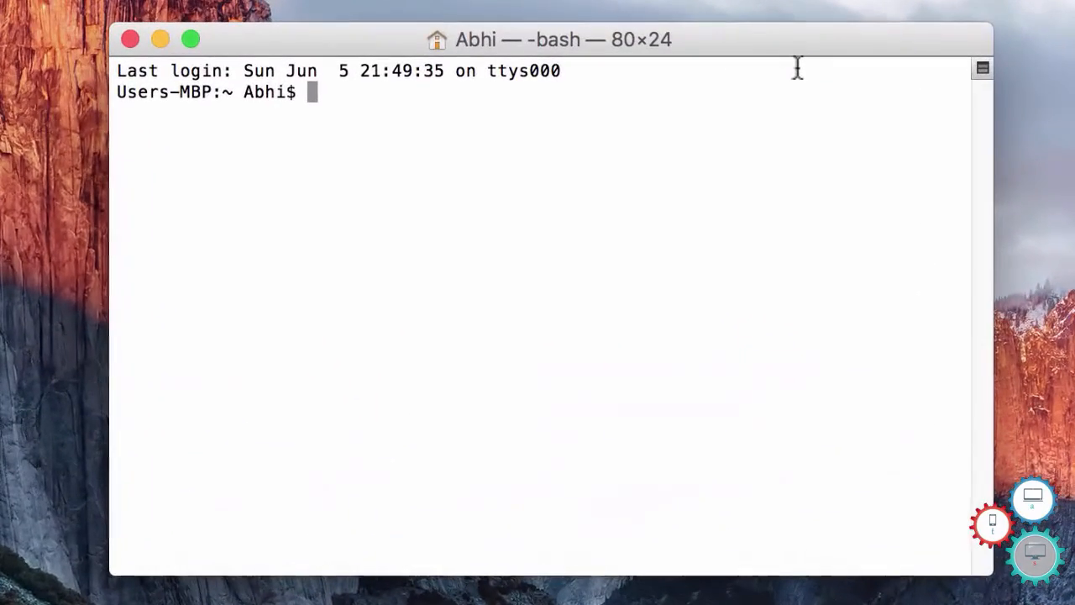
pyautogui.write('vi')
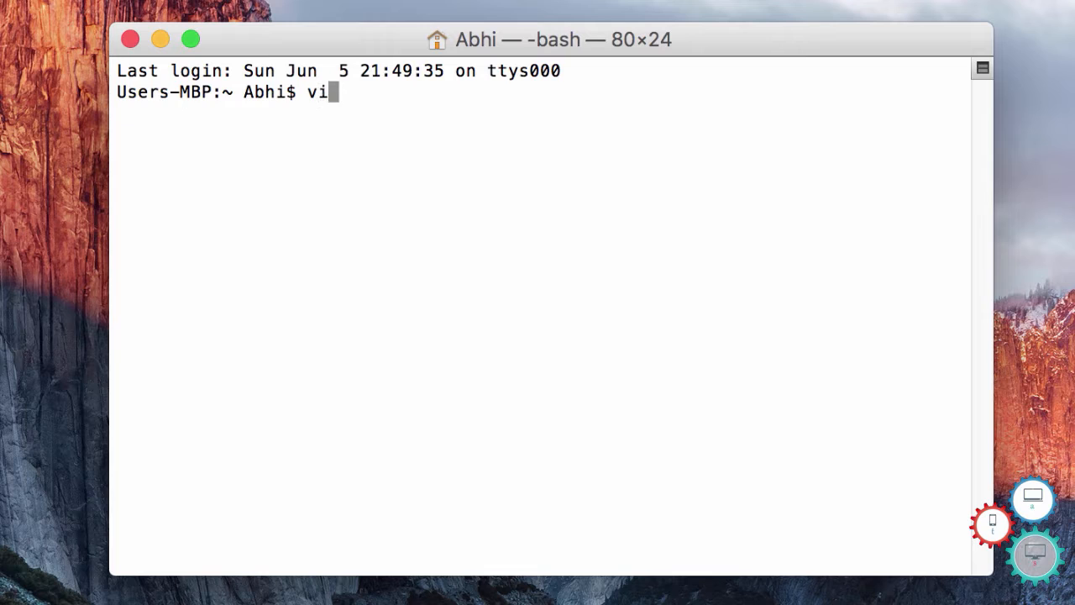
pyautogui.write('m ')
pyautogui.write('~')
pyautogui.write('/.')
pyautogui.write('bash')
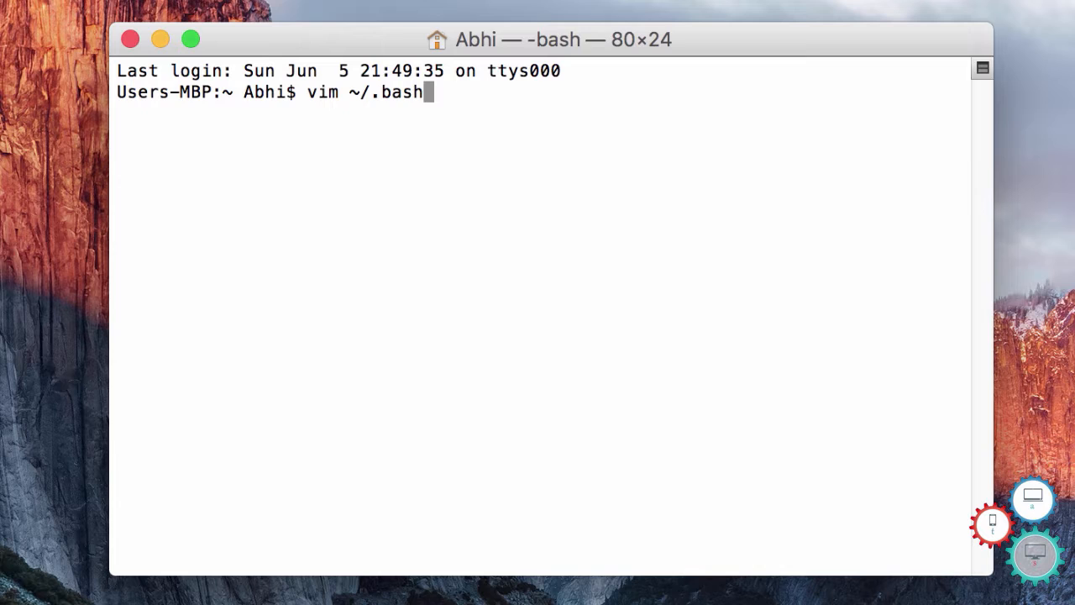
pyautogui.write('_')
pyautogui.write('prof')
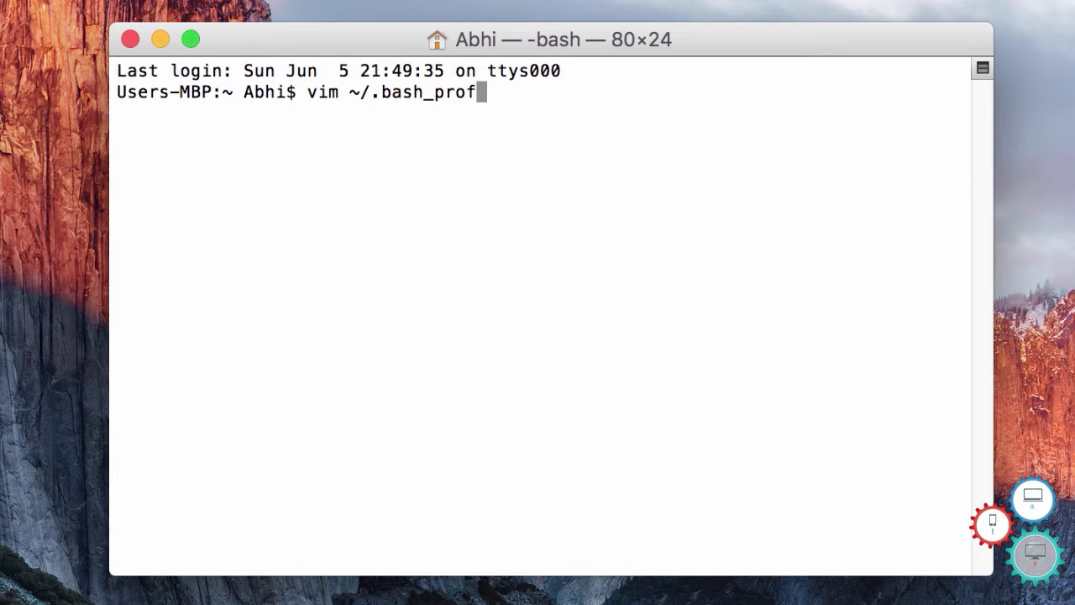
pyautogui.write('ile')
# - Review the JAVA_HOME export lines in ~/.bash_profile with vim and save with :wq
pyautogui.press('Return')
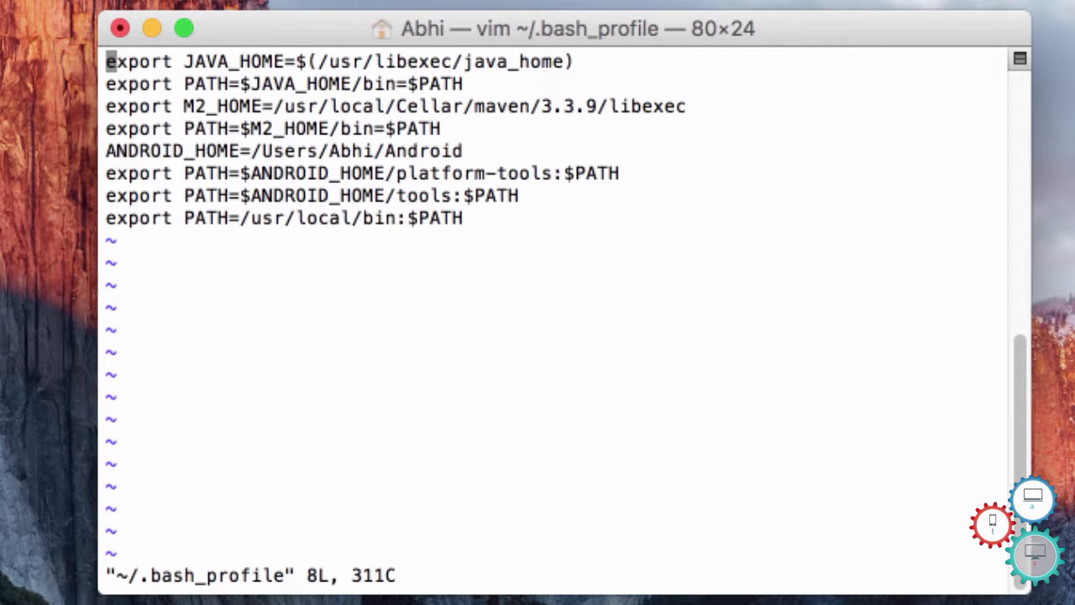
pyautogui.press('i')
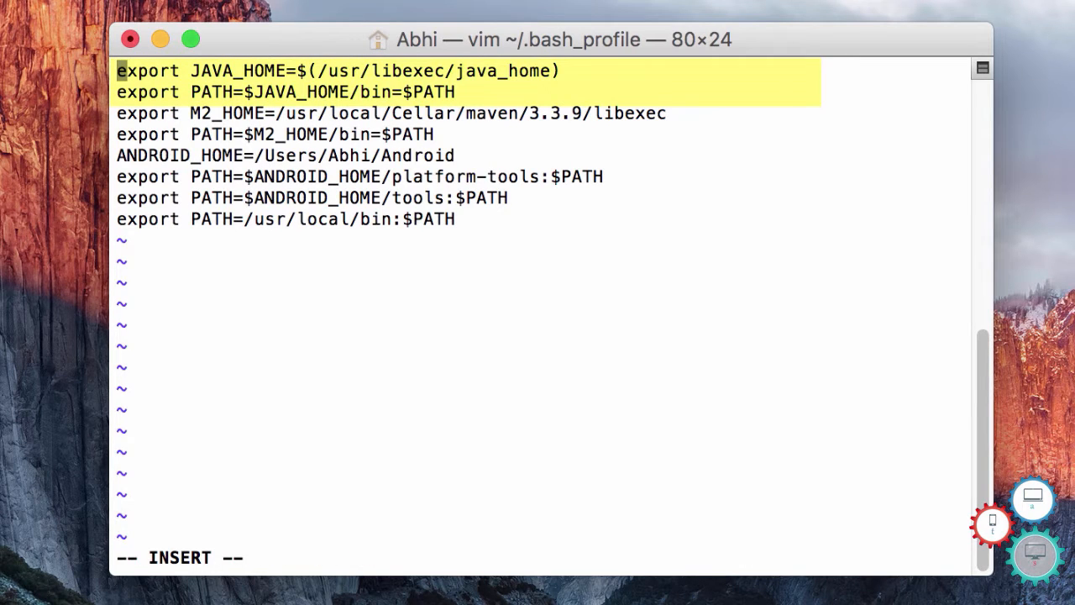
pyautogui.moveTo(117, 71)
pyautogui.mouseDown()
pyautogui.moveTo(382, 70)
pyautogui.moveTo(529, 92)
pyautogui.mouseUp()
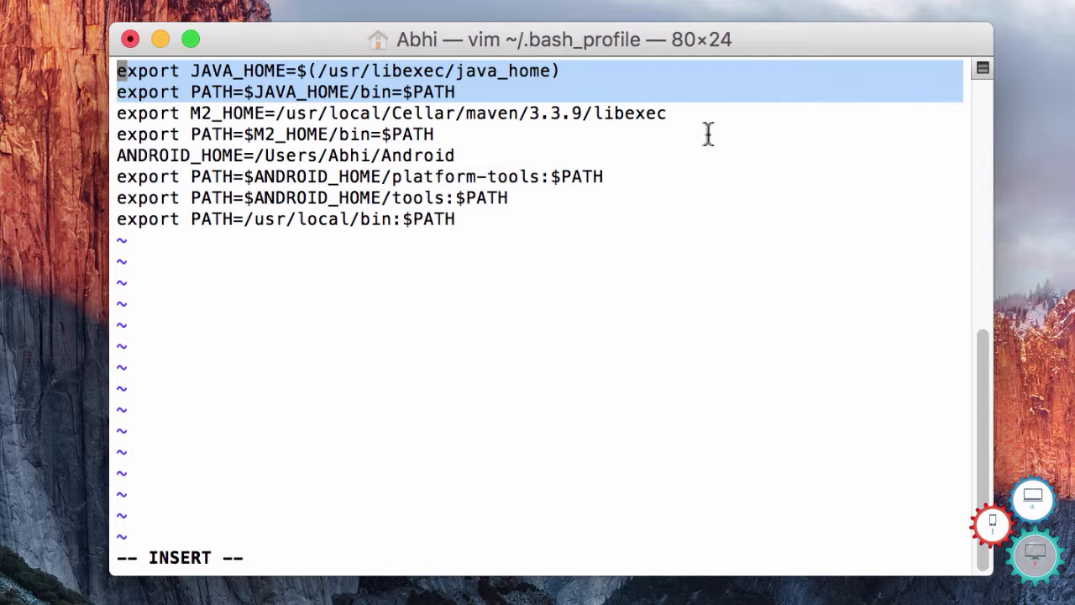
pyautogui.press('Escape')
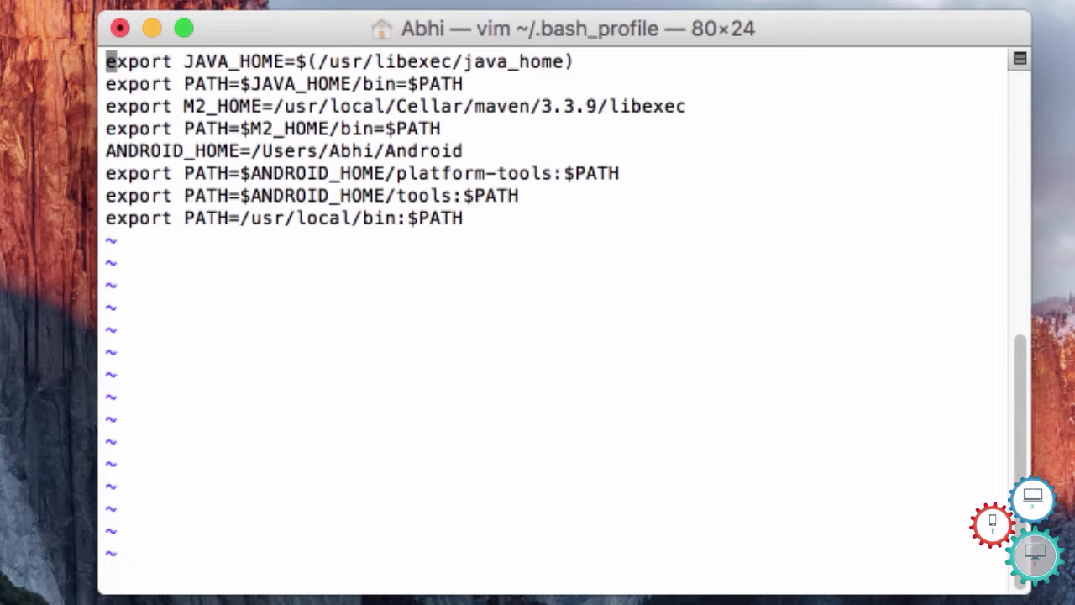
pyautogui.press(':')
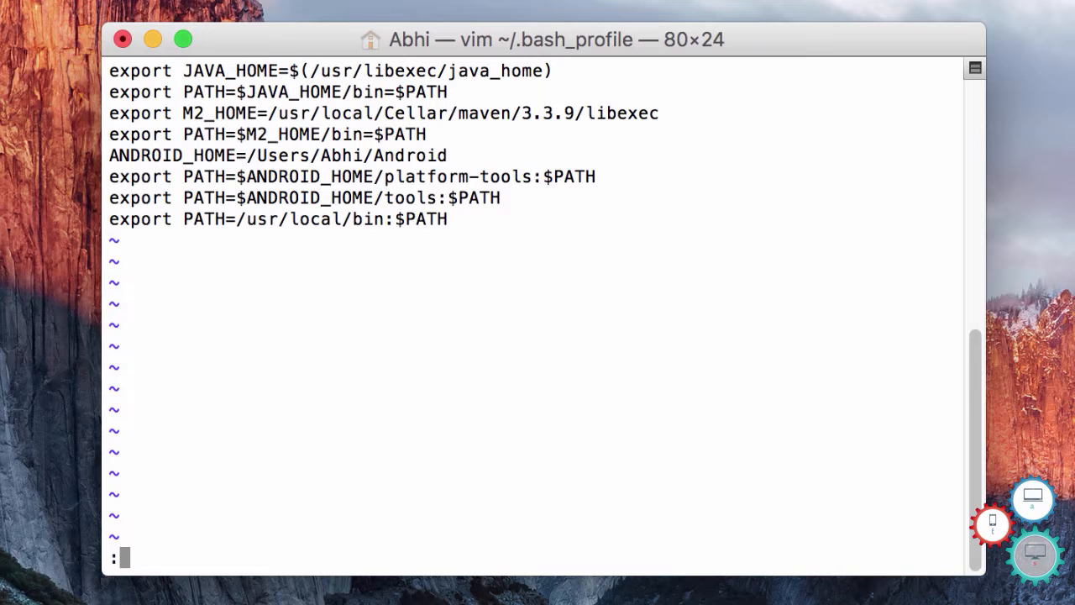
pyautogui.write('wq')
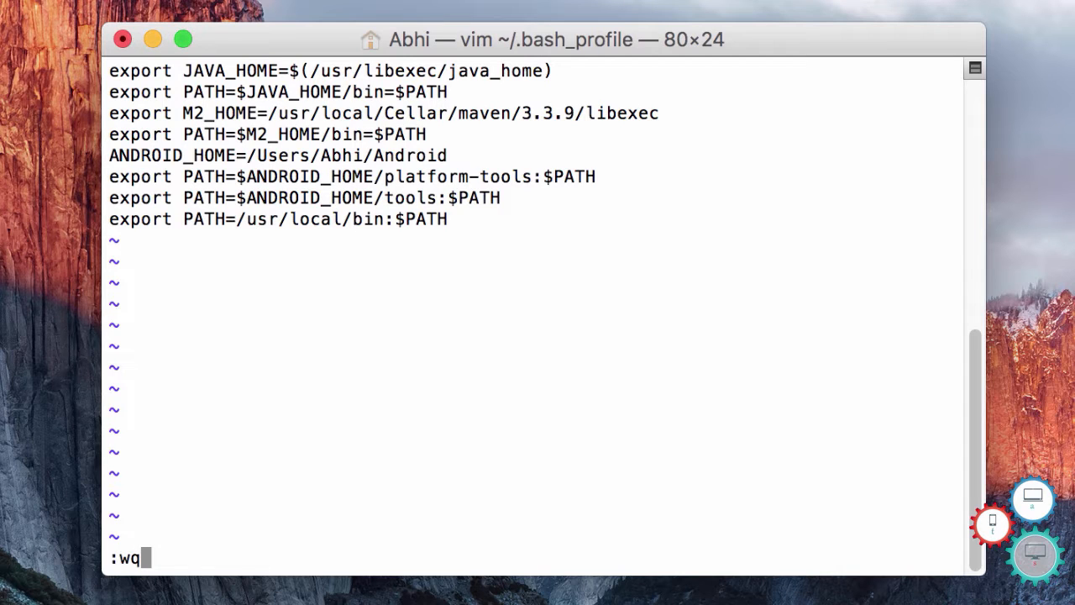
pyautogui.press('Return')
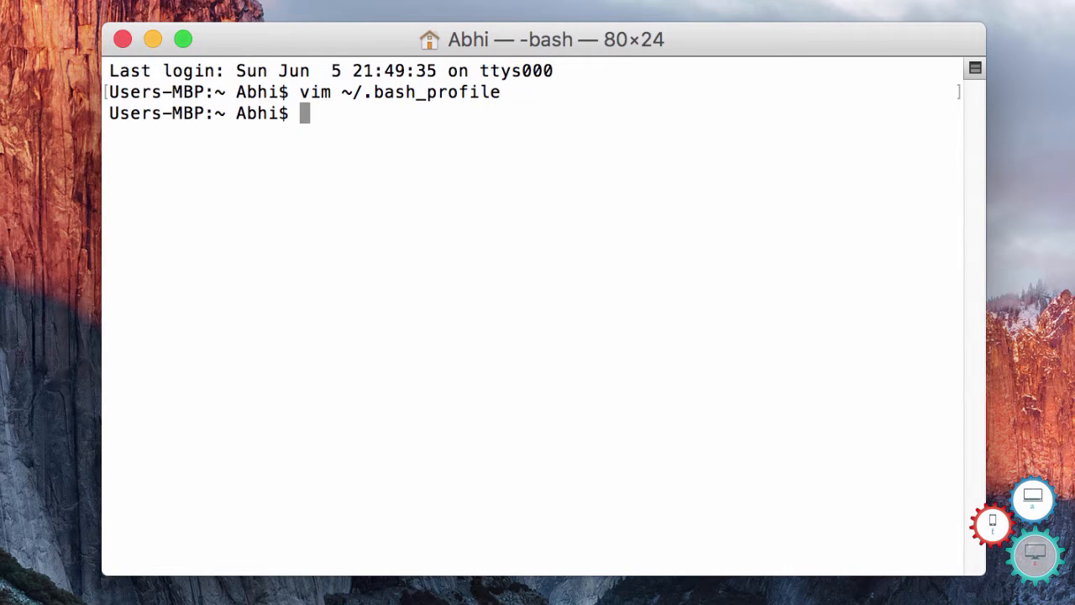
pyautogui.write('sourc')
pyautogui.write('e ')
pyautogui.write('~')
pyautogui.write('/.')
pyautogui.write('bash')
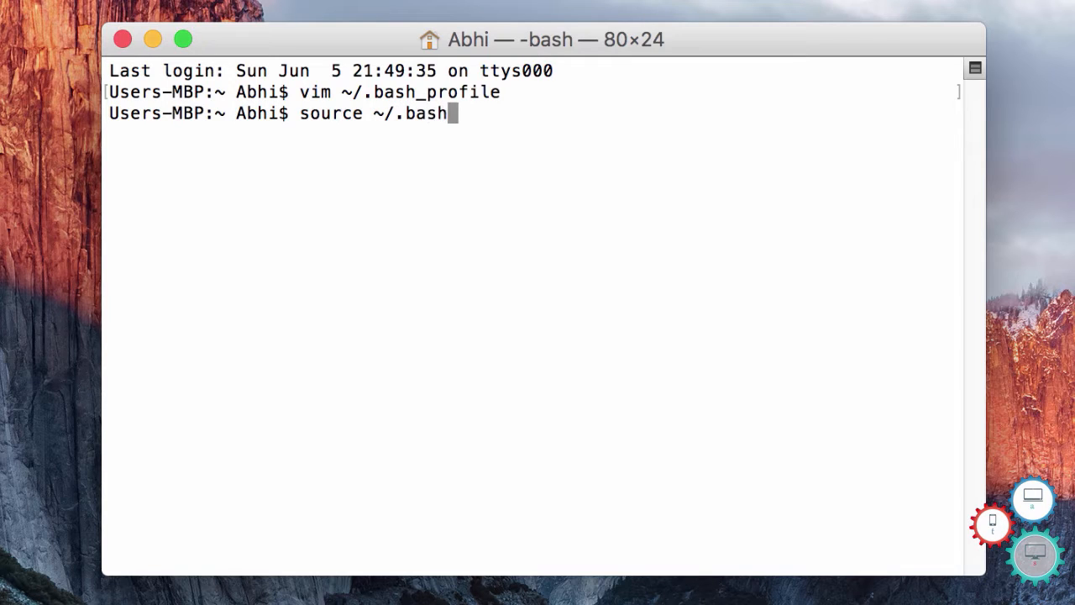
pyautogui.write('_')
pyautogui.write('profile')
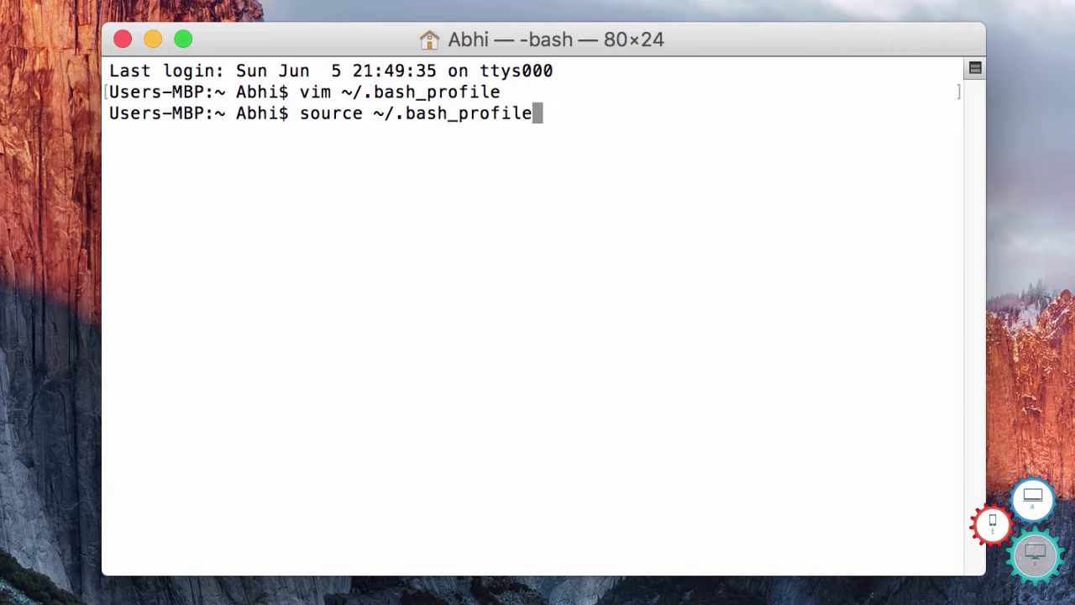
# - Reload ~/.bash_profile and echo $JAVA_HOME to show the jdk1.8.0_77 path
pyautogui.press('Return')
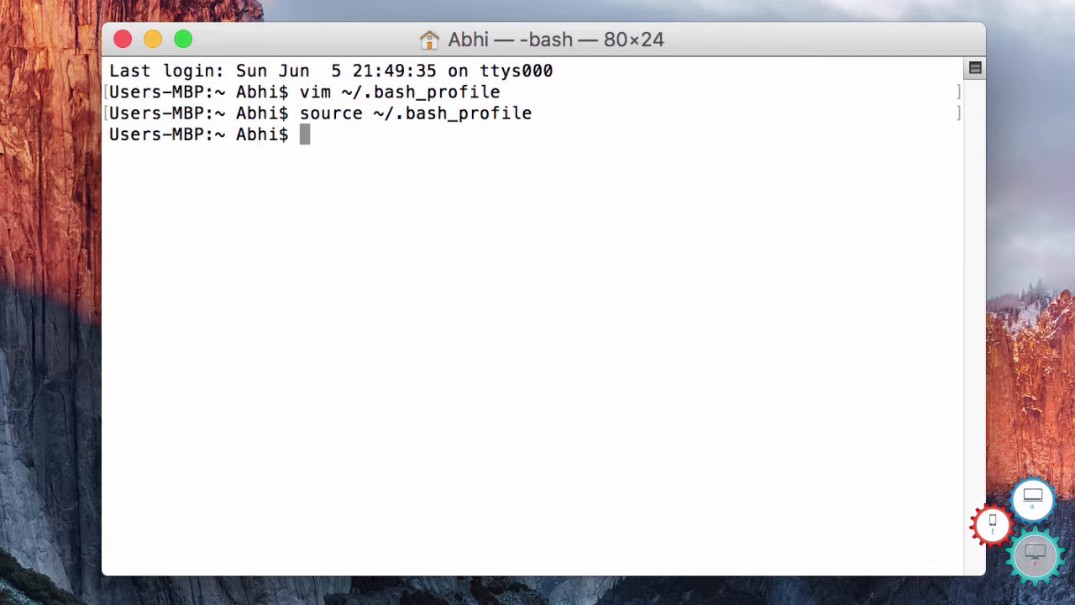
pyautogui.write('echo')
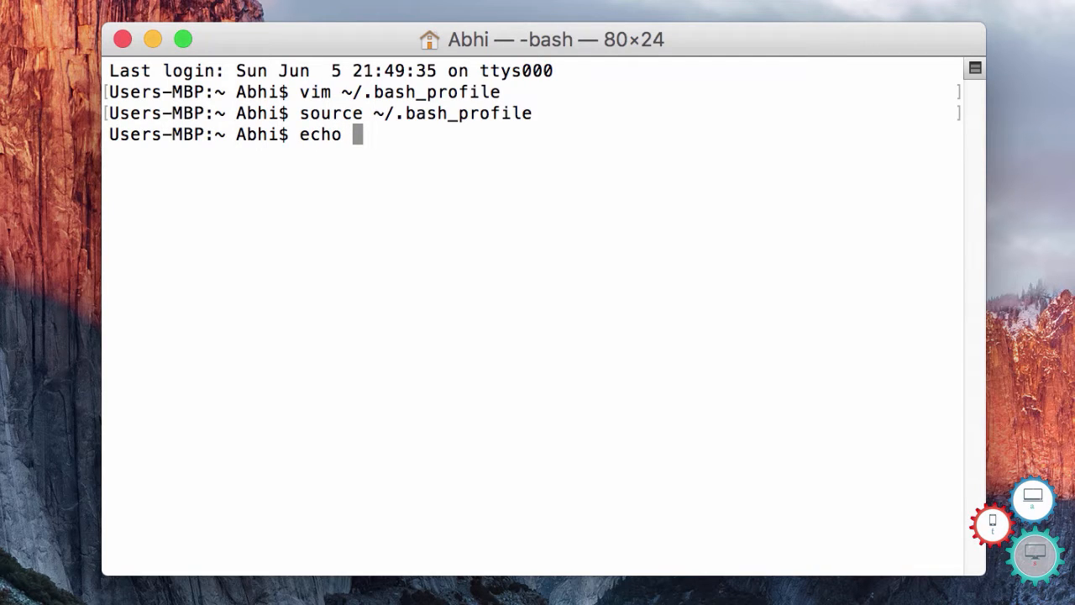
pyautogui.write('$J')
pyautogui.write('AVA_')
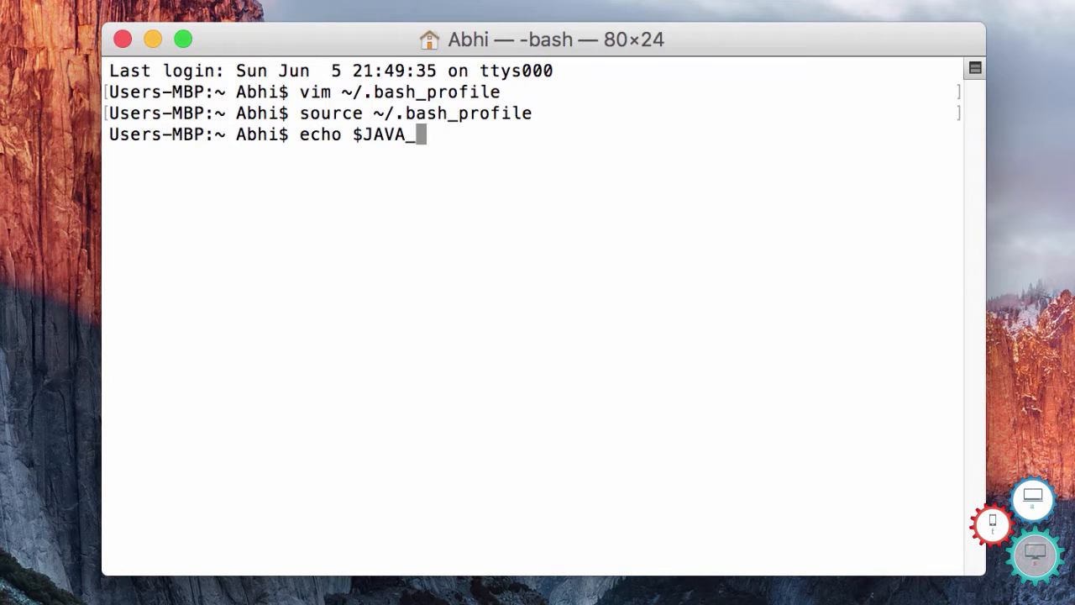
pyautogui.write('HOME')
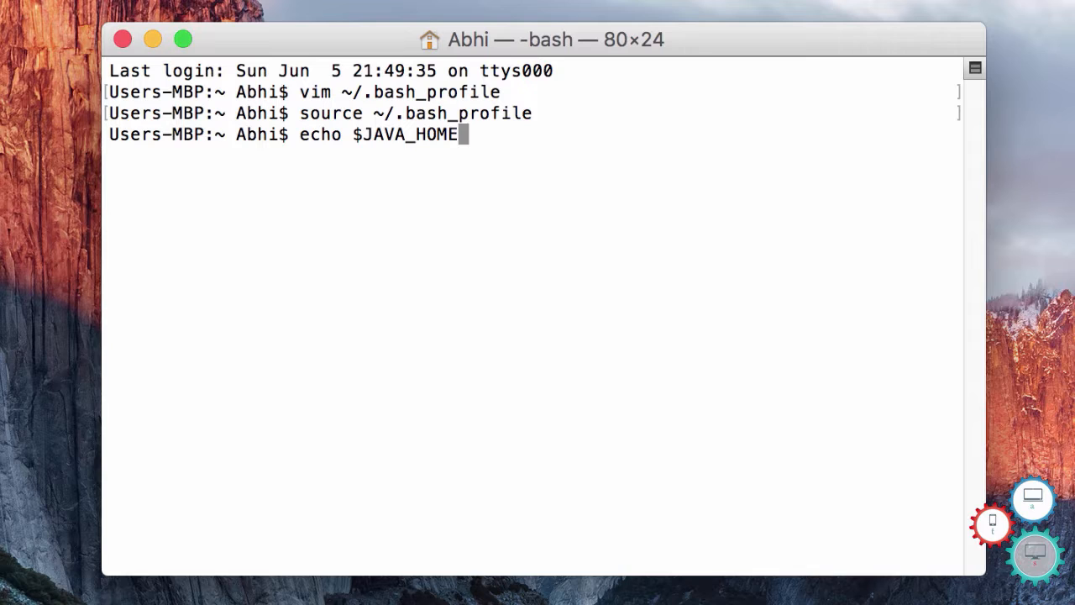
pyautogui.press('Return')
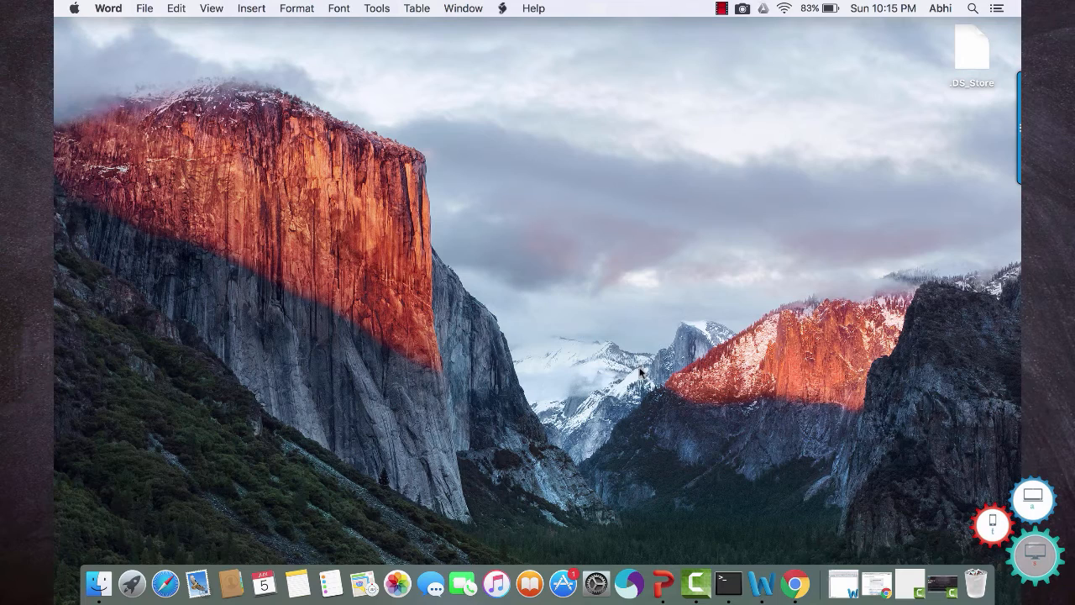
# - Search the App Store for 'xcode' and start installing Xcode
pyautogui.click(563, 583)
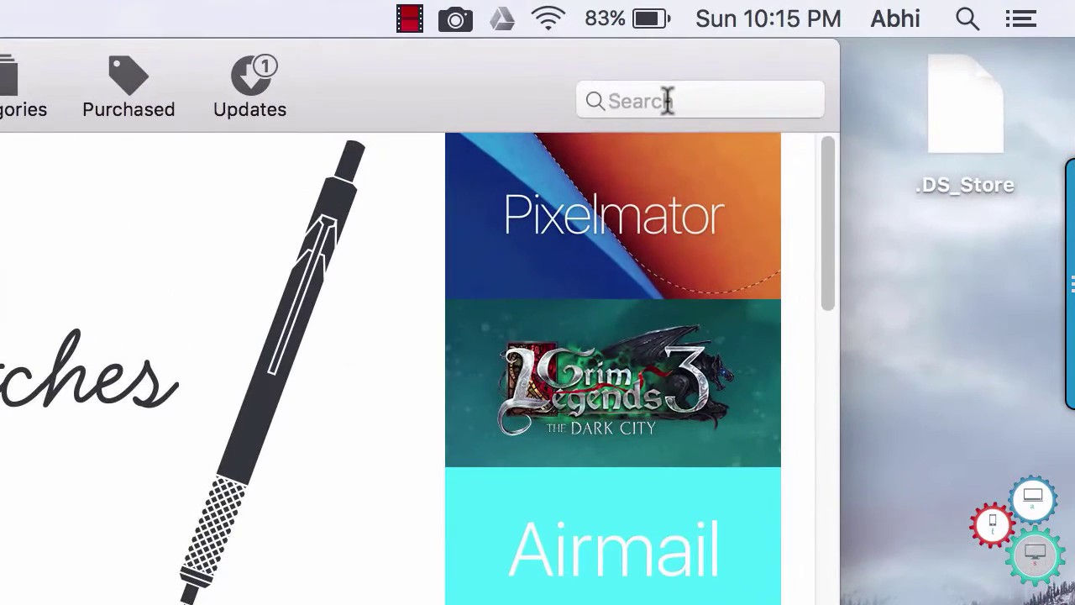
pyautogui.click(838, 45)
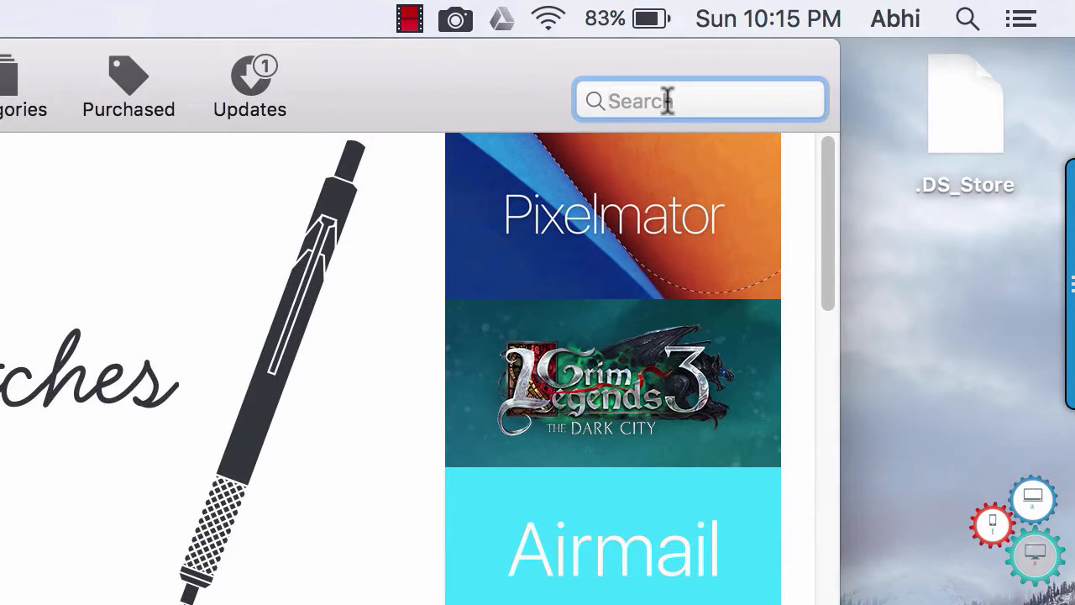
pyautogui.write('x')
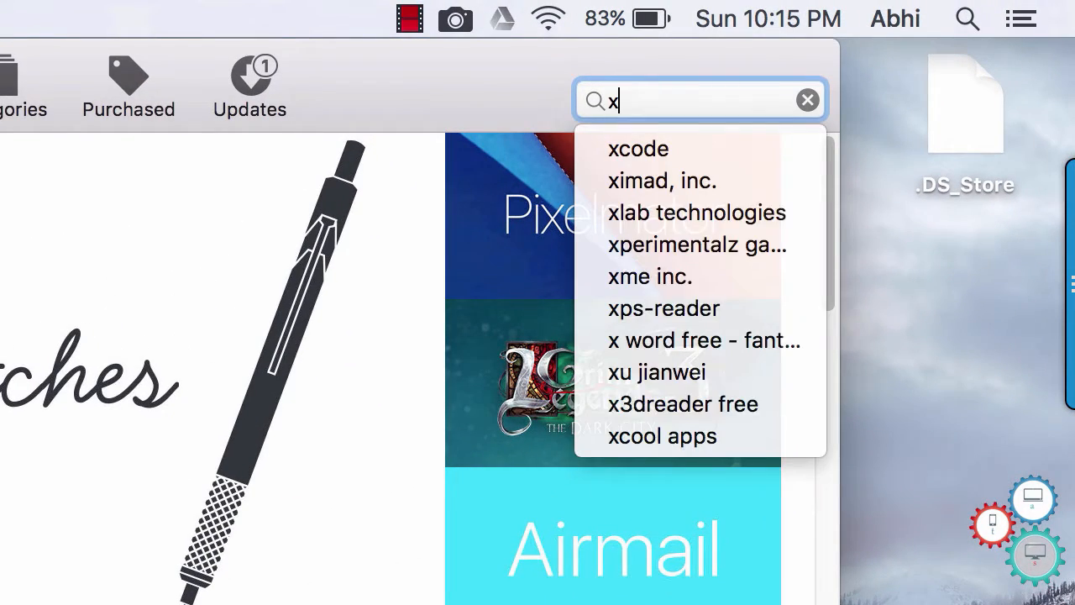
pyautogui.write('code')
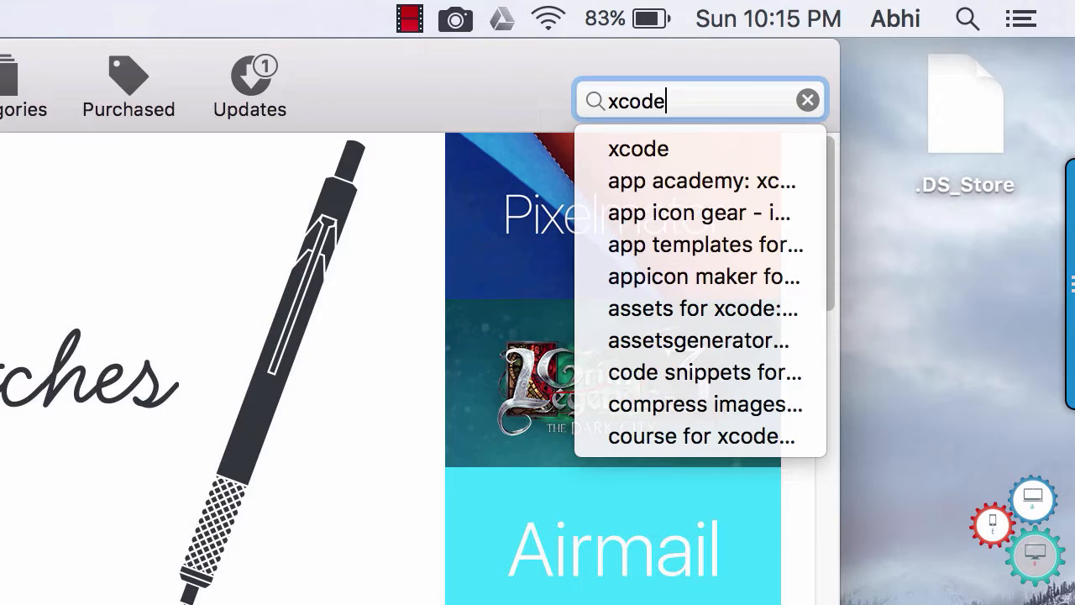
pyautogui.press('Return')
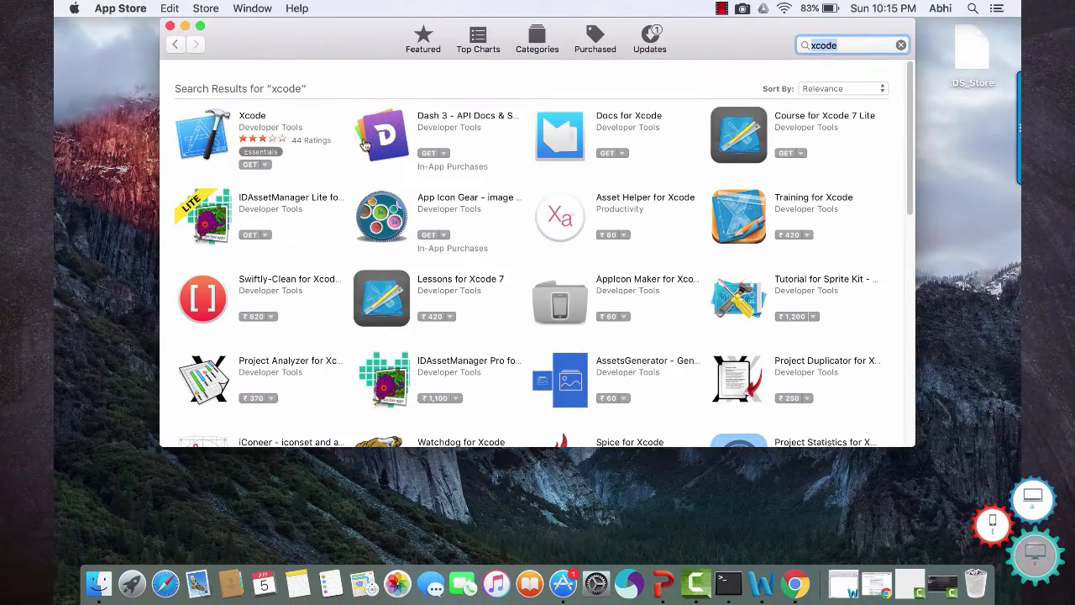
pyautogui.click(252, 165)
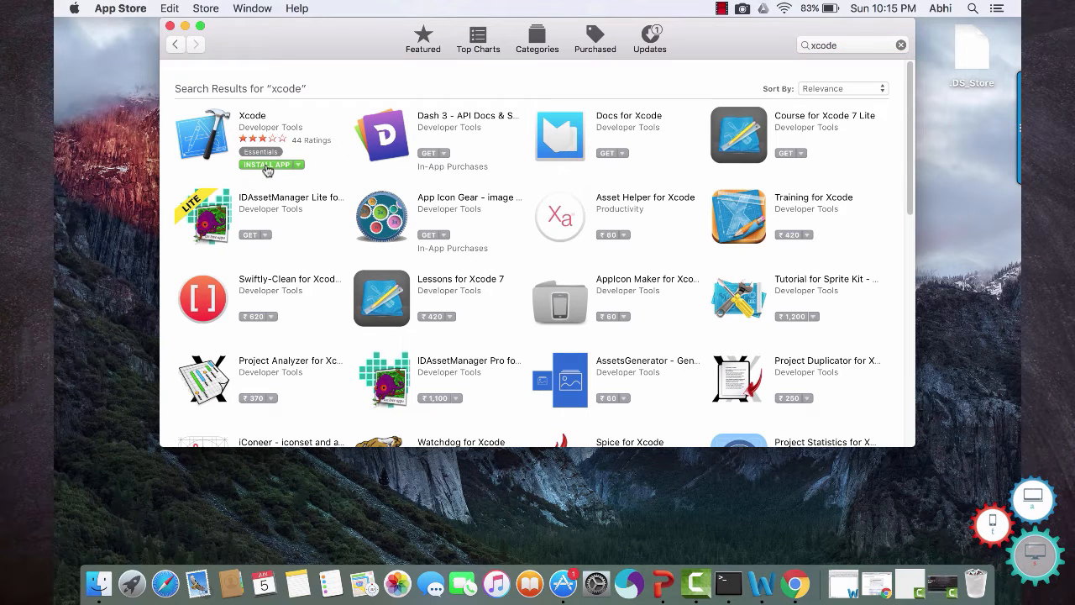
pyautogui.click(267, 165)
pyautogui.write('••••')
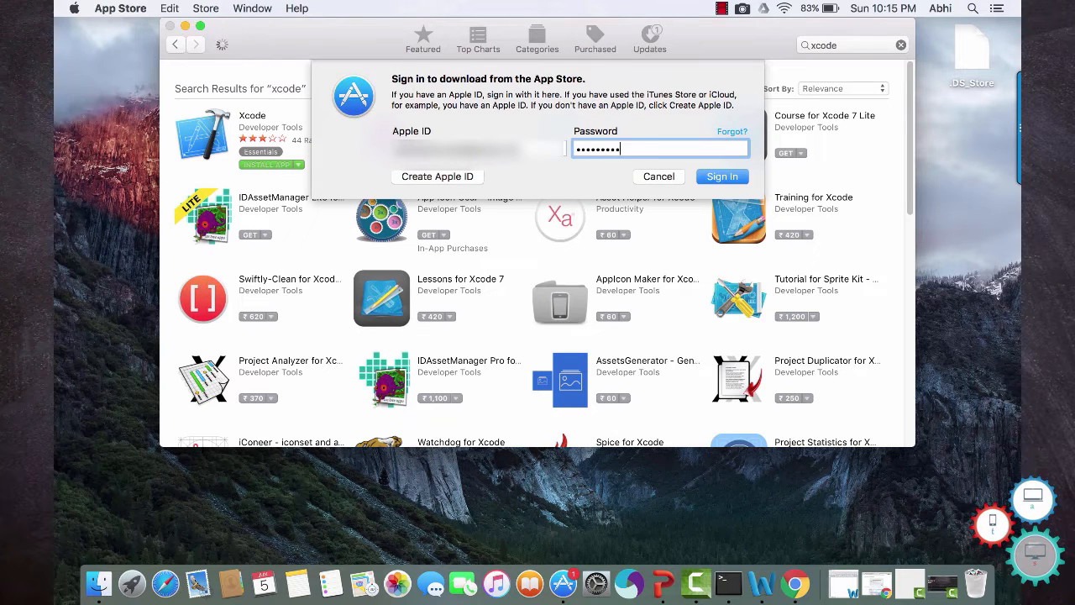
pyautogui.write('•••••')
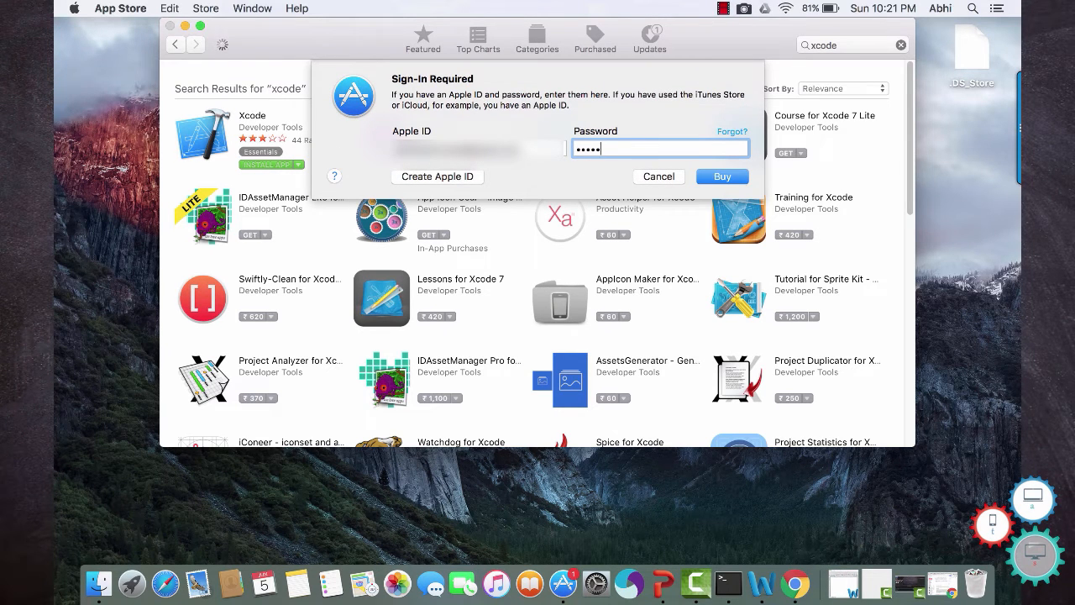
# - Sign in to confirm the Xcode purchase and follow its download under Purchased
pyautogui.click(722, 176)
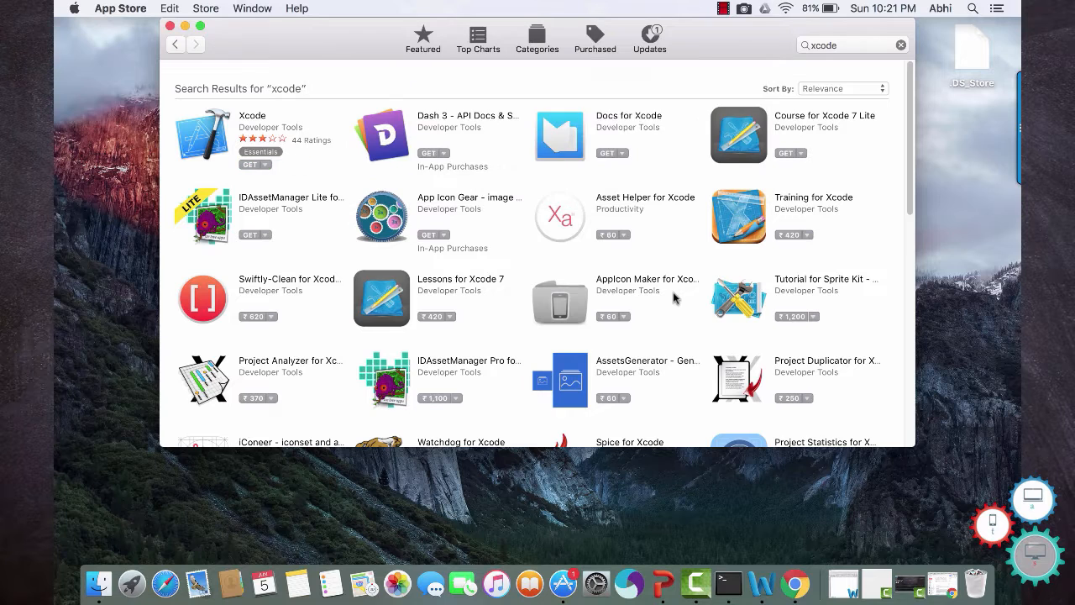
pyautogui.click(583, 138)
pyautogui.click(650, 37)
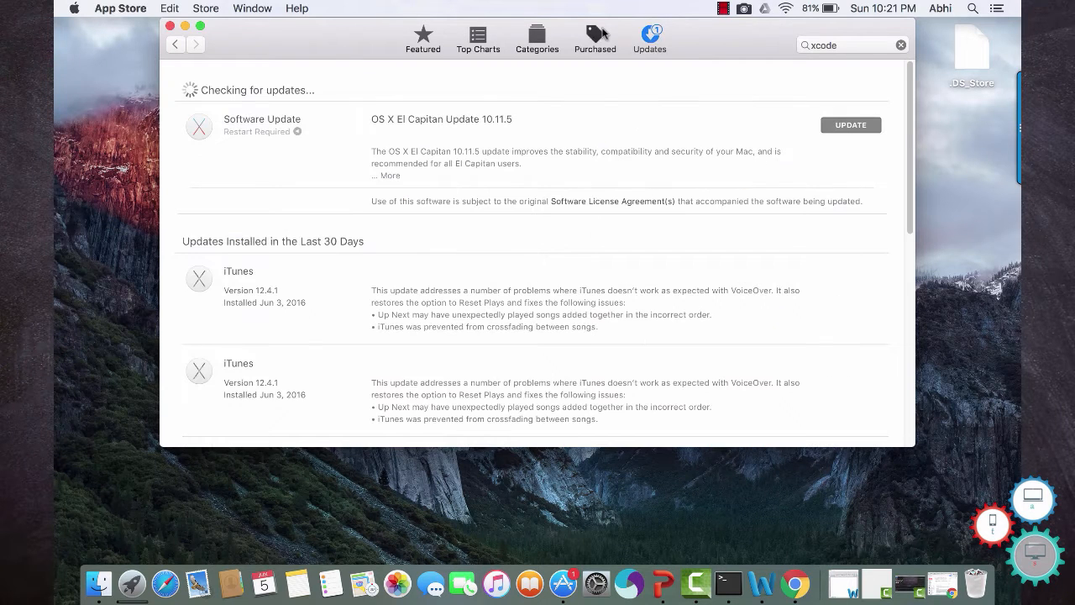
pyautogui.click(595, 35)
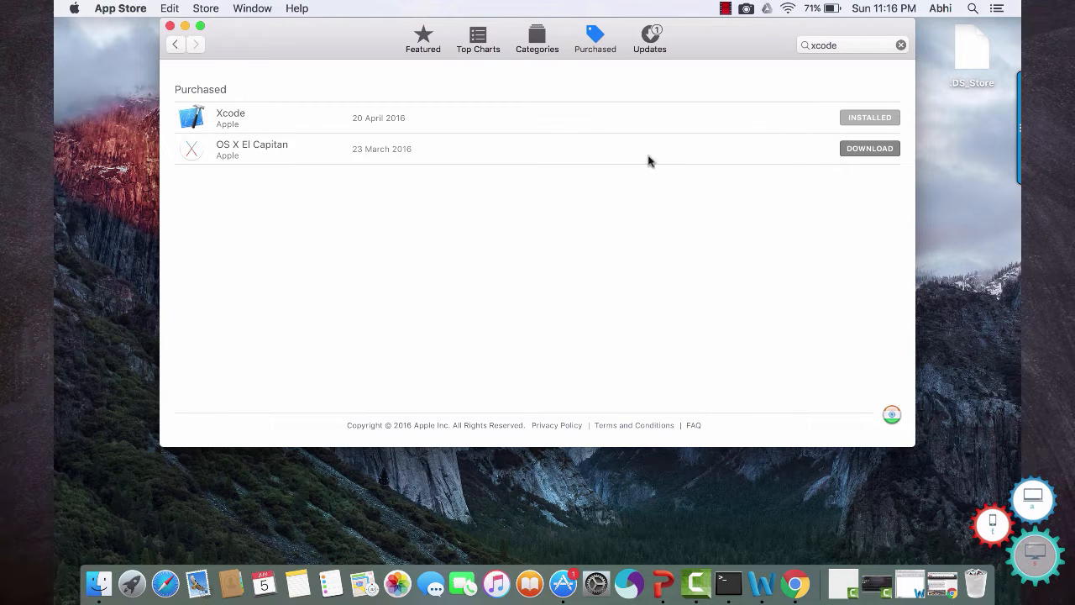
# - Launch Xcode from the Launchpad app grid
pyautogui.click(132, 584)
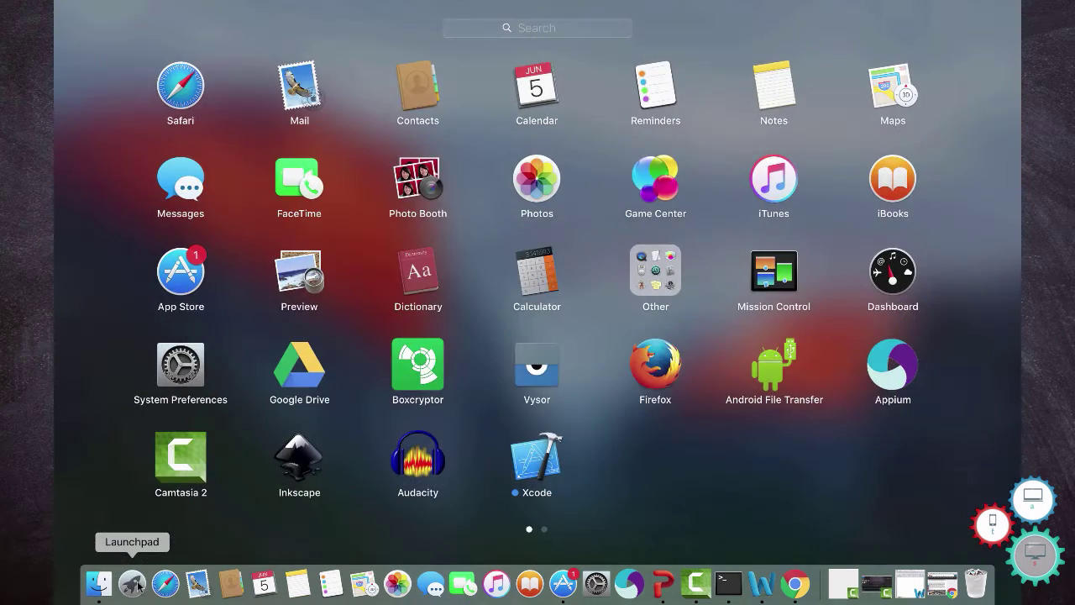
pyautogui.click(533, 461)
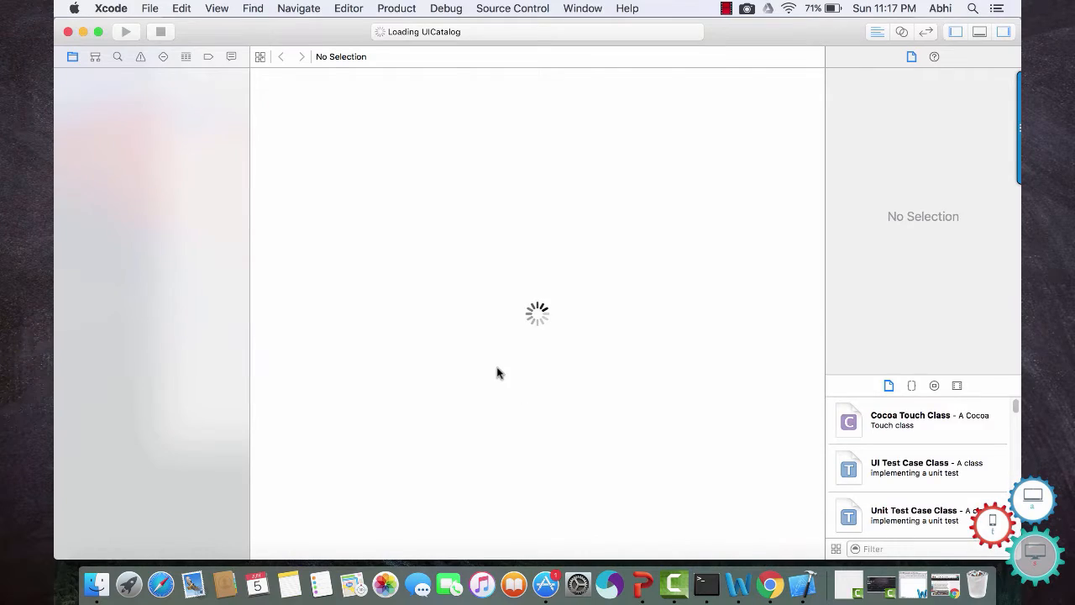
# - Start the iOS Simulator from Xcode's developer tools and switch it to an iPhone 5s on iOS 9.3
pyautogui.click(111, 8)
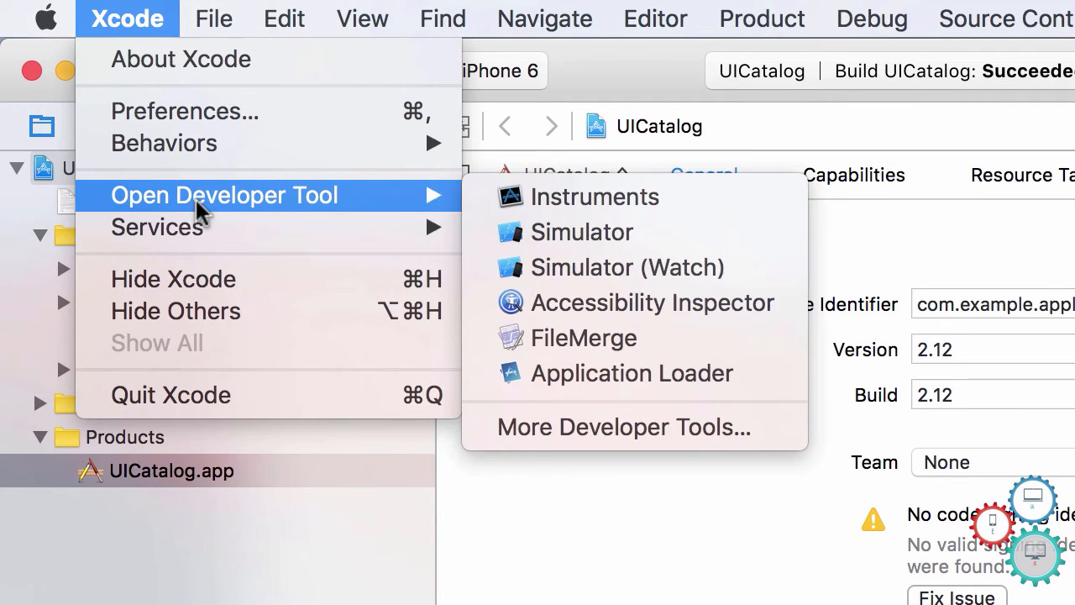
pyautogui.moveTo(157, 91)
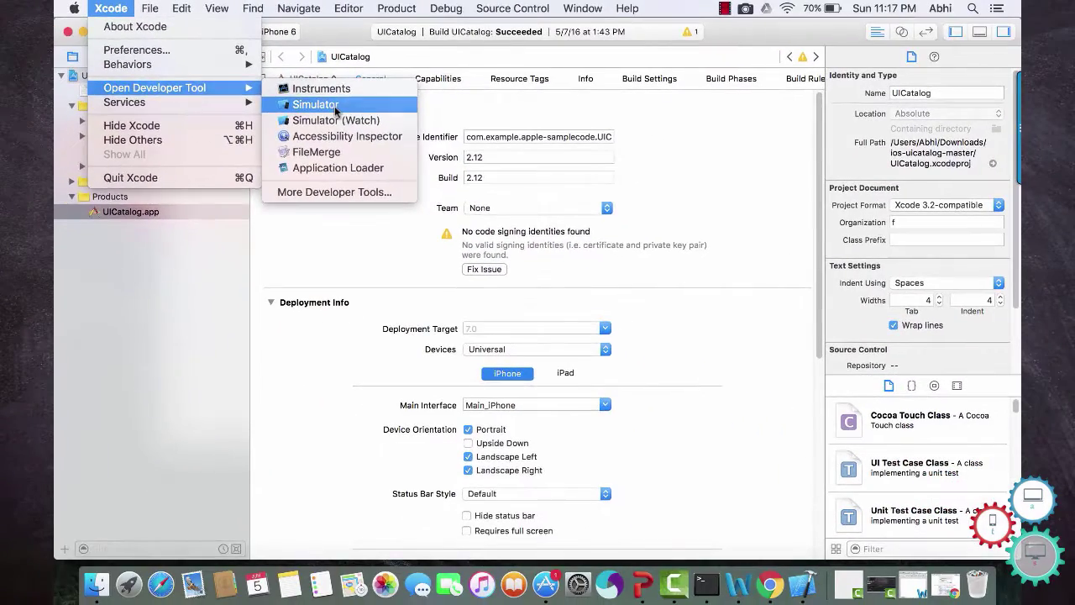
pyautogui.click(630, 249)
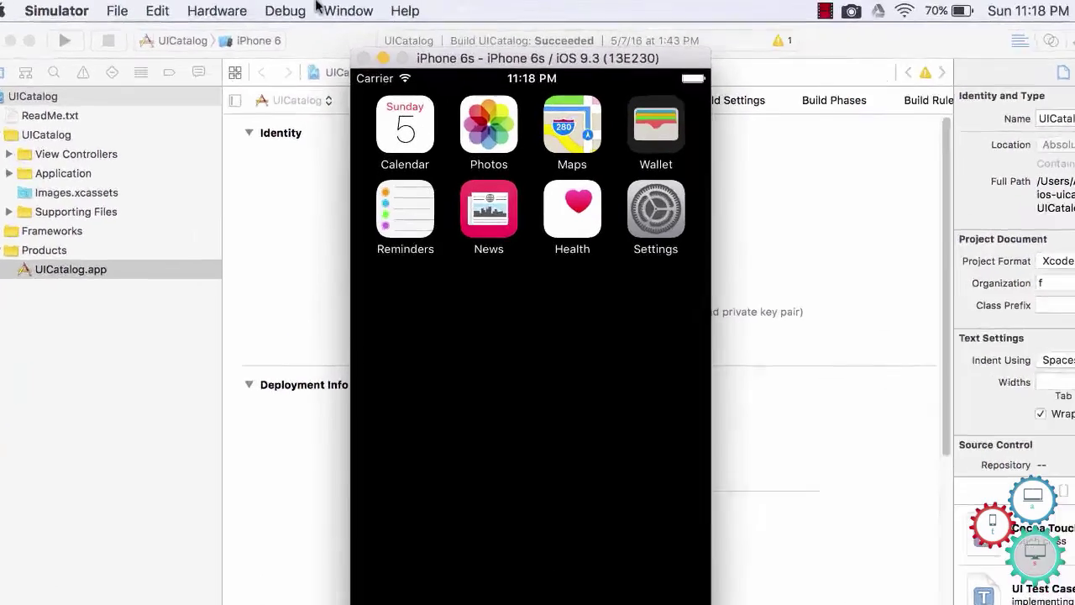
pyautogui.click(299, 9)
pyautogui.moveTo(245, 8)
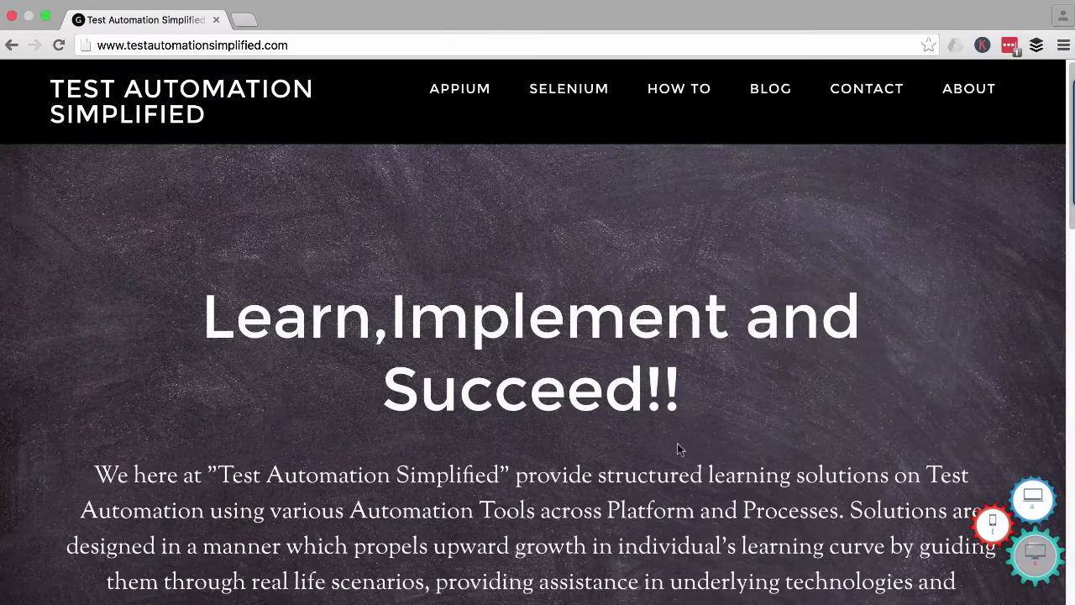
# - Open the 'How to Install XCODE Command Line Tools' article from the site's How To guides
pyautogui.click(312, 45)
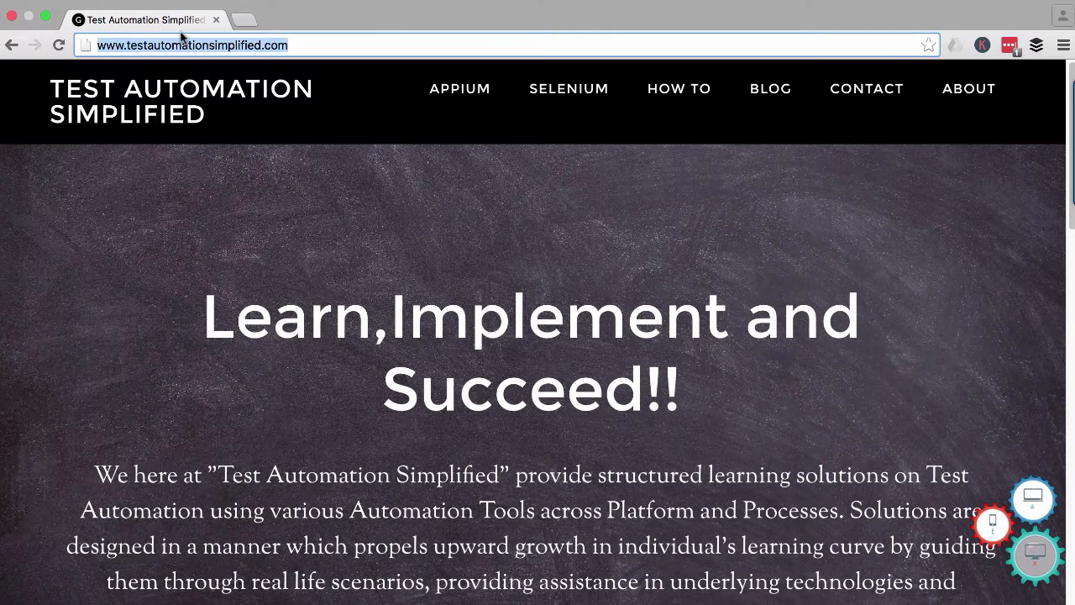
pyautogui.click(683, 94)
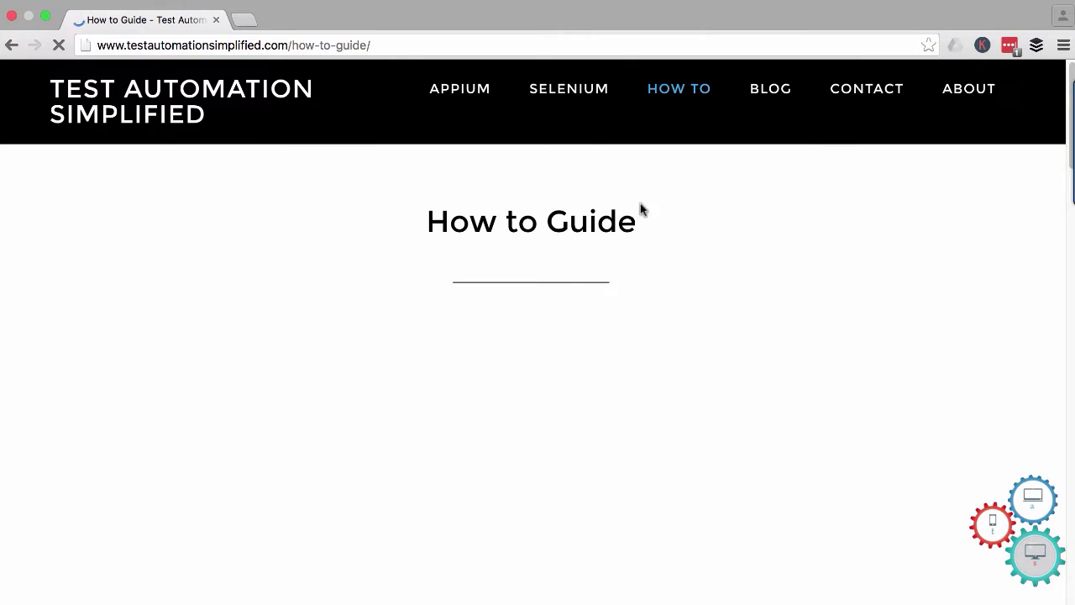
pyautogui.scroll(-5, 744, 289)
pyautogui.scroll(-5, 743, 288)
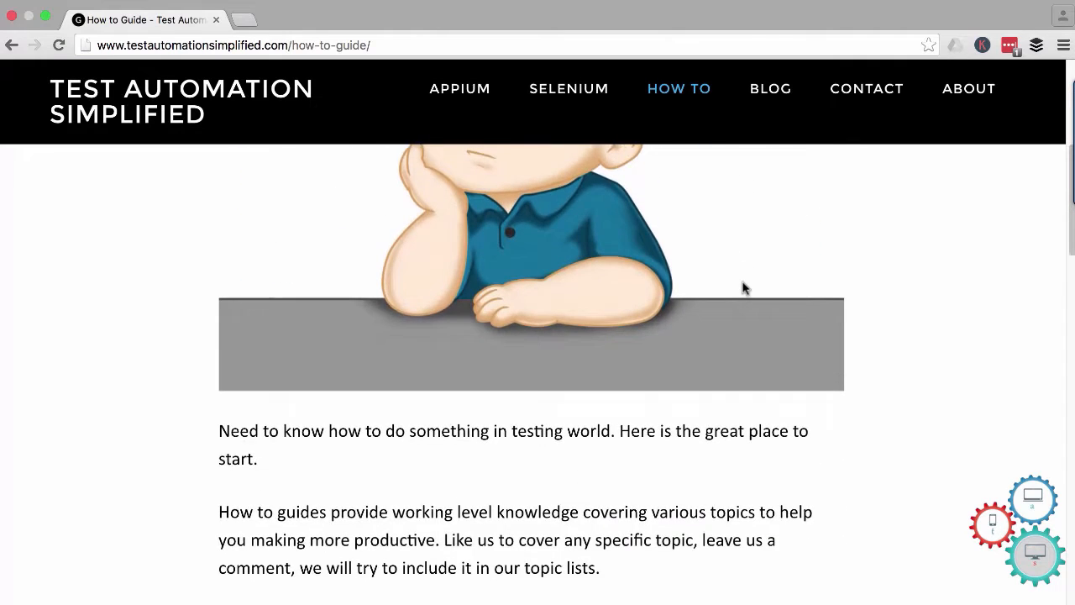
pyautogui.scroll(-5, 744, 288)
pyautogui.scroll(-3, 744, 289)
pyautogui.scroll(-3, 743, 288)
pyautogui.scroll(-3, 743, 288)
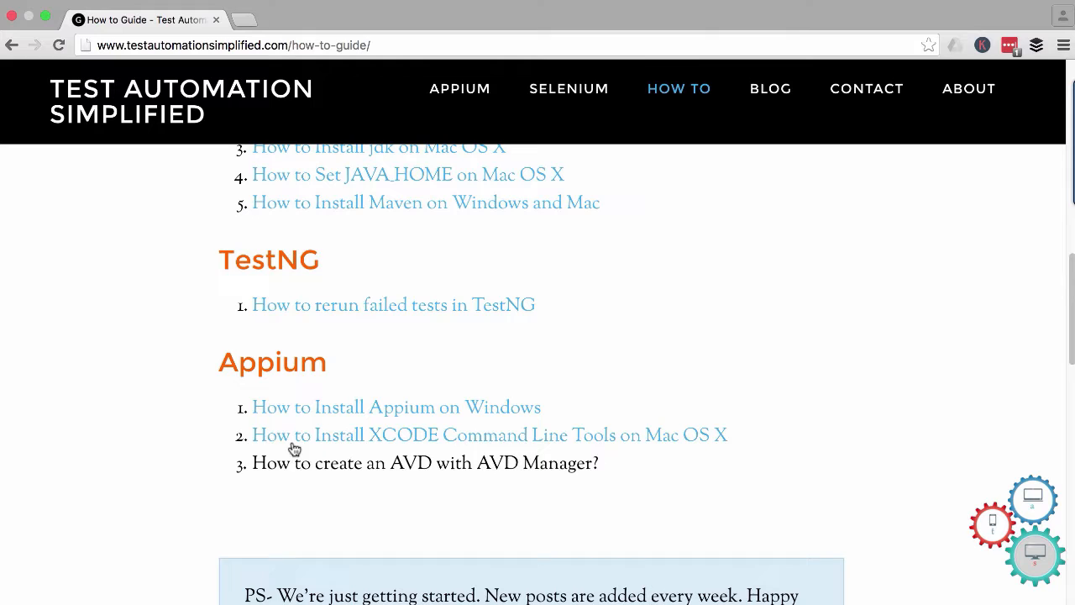
pyautogui.click(558, 439)
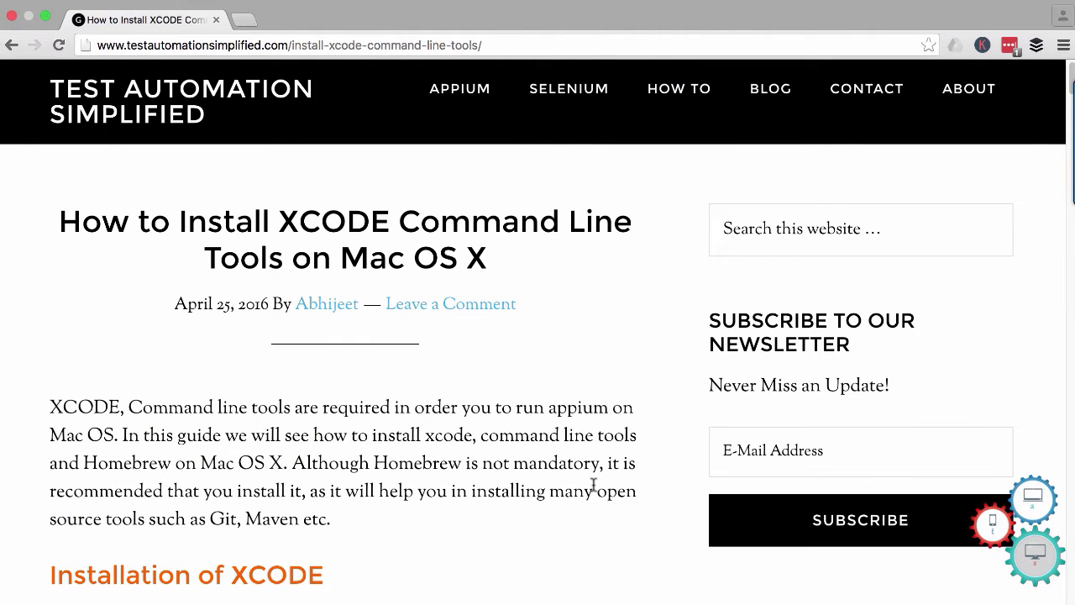
pyautogui.scroll(-3, 594, 488)
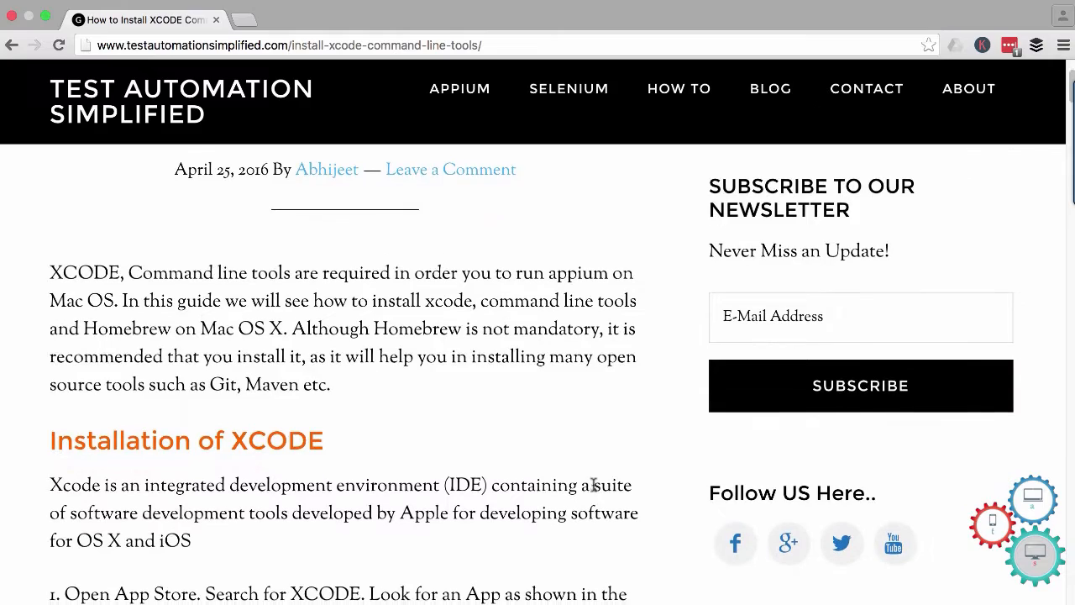
pyautogui.scroll(-2, 594, 488)
pyautogui.scroll(-2, 594, 485)
pyautogui.scroll(-1, 594, 485)
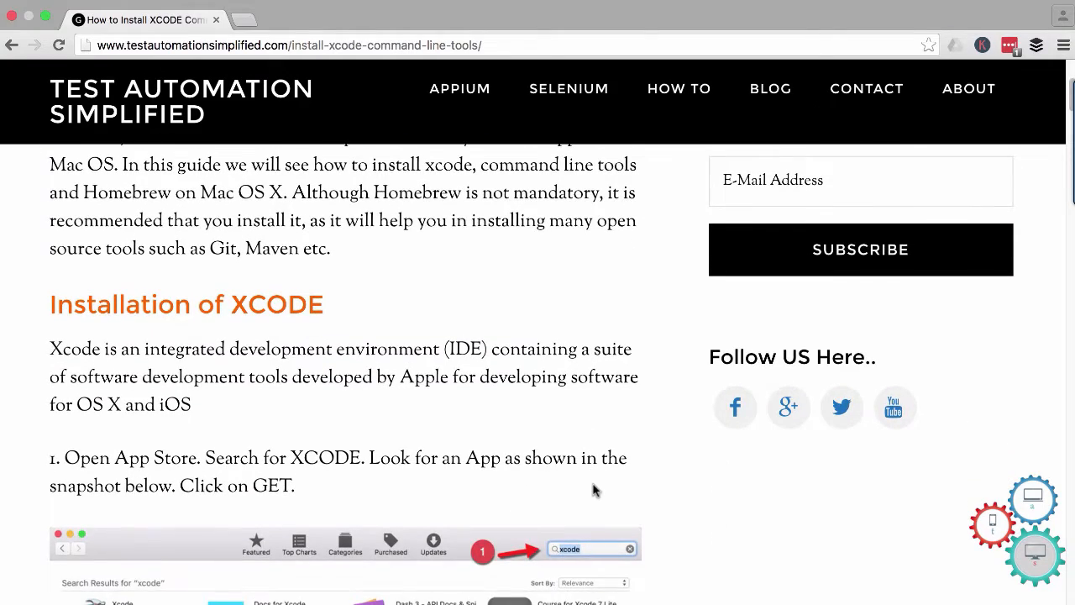
pyautogui.scroll(-2, 594, 490)
pyautogui.scroll(-1, 594, 490)
pyautogui.scroll(-1, 594, 490)
pyautogui.scroll(-2, 594, 490)
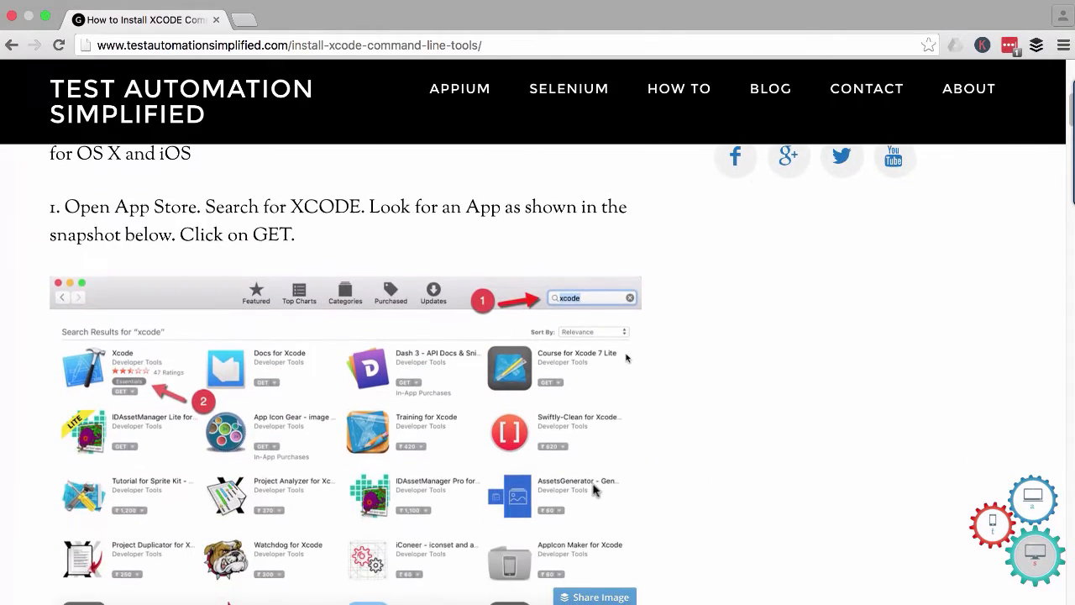
pyautogui.scroll(-2, 594, 490)
pyautogui.scroll(-1, 594, 489)
pyautogui.scroll(-2, 594, 490)
pyautogui.scroll(-1, 594, 489)
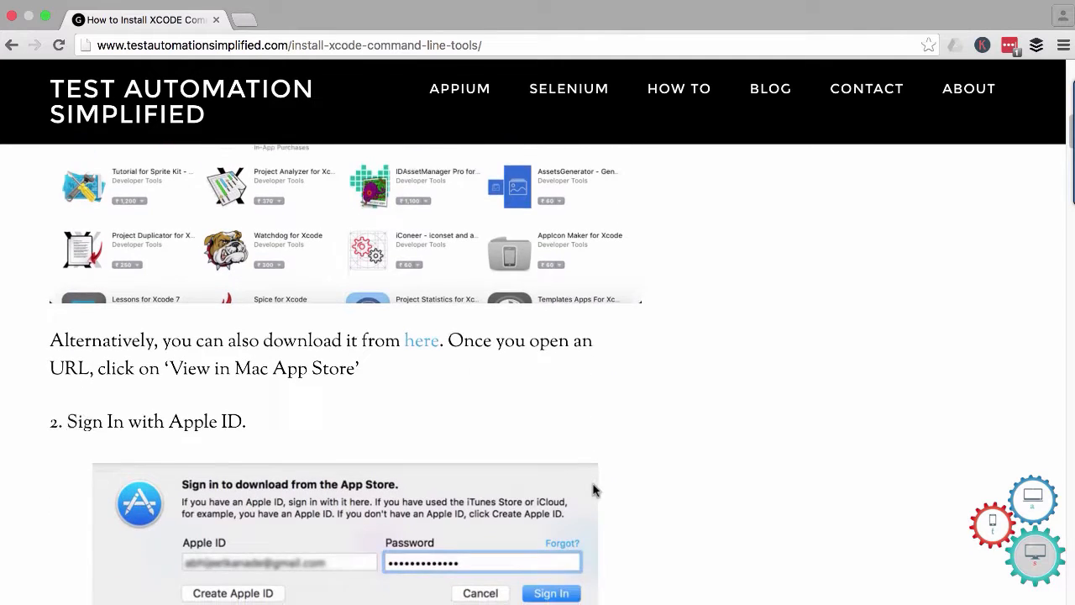
pyautogui.scroll(-3, 594, 489)
pyautogui.scroll(-3, 594, 490)
pyautogui.scroll(-1, 594, 490)
pyautogui.scroll(-3, 594, 490)
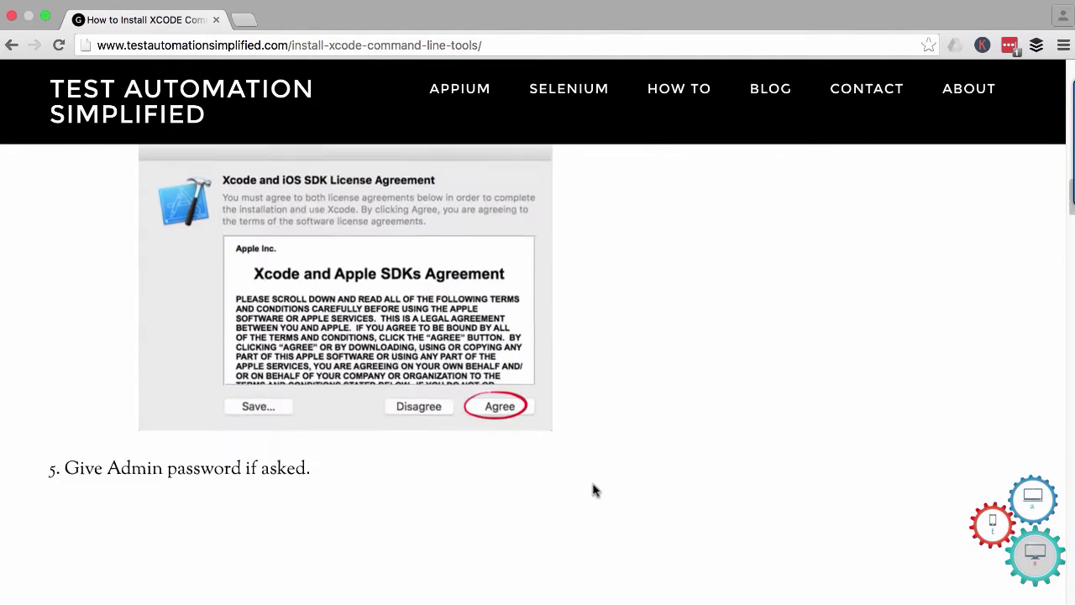
pyautogui.scroll(-4, 594, 489)
pyautogui.scroll(-3, 594, 489)
pyautogui.scroll(-3, 594, 490)
pyautogui.scroll(-3, 597, 521)
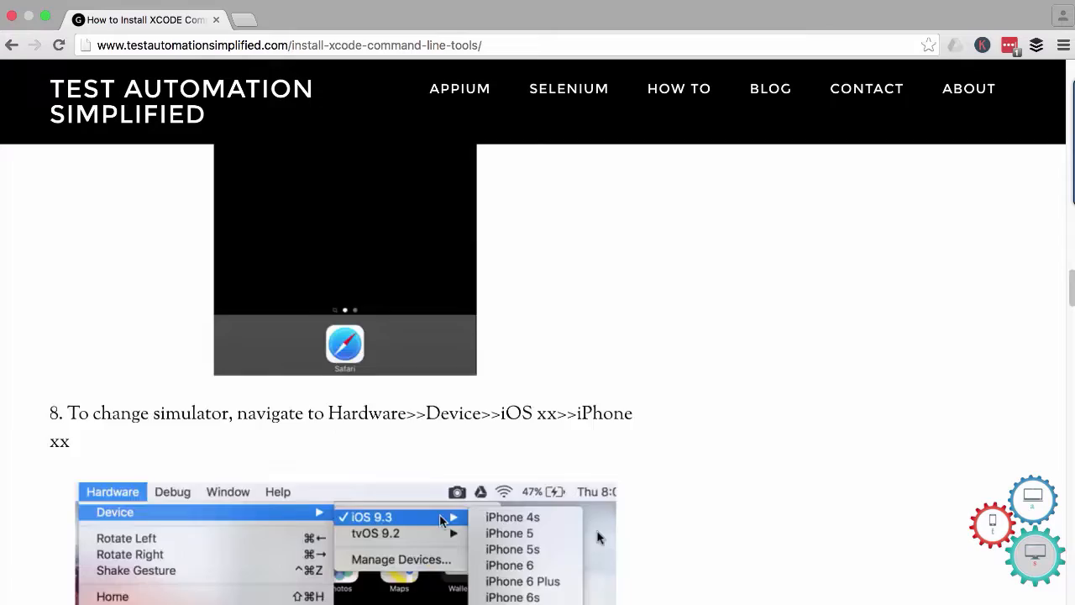
pyautogui.scroll(-5, 599, 538)
pyautogui.scroll(-4, 599, 537)
pyautogui.scroll(-2, 599, 538)
pyautogui.scroll(-1, 685, 455)
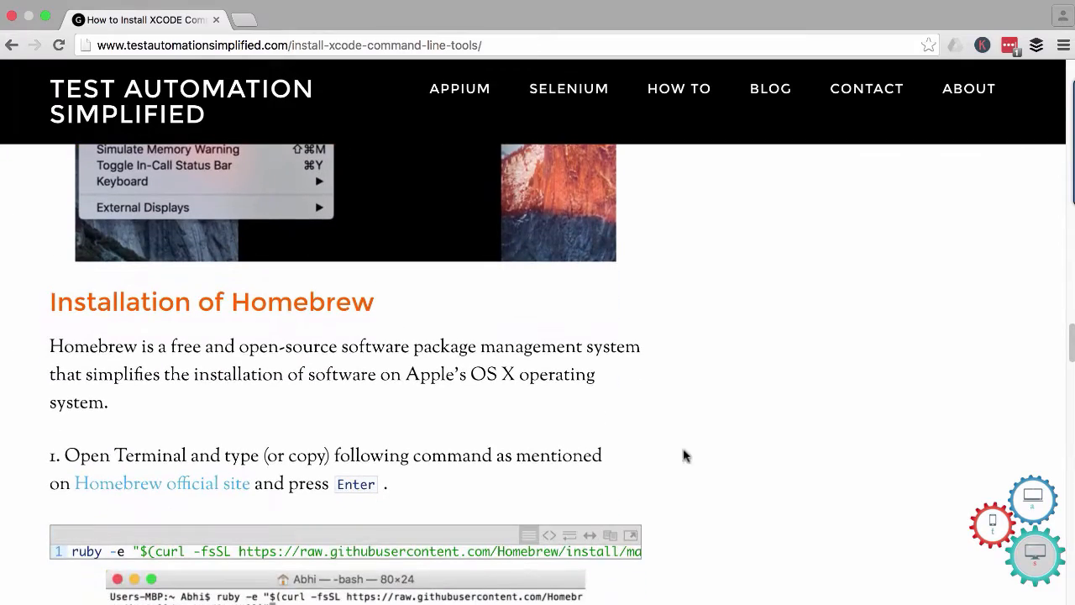
pyautogui.scroll(-3, 726, 447)
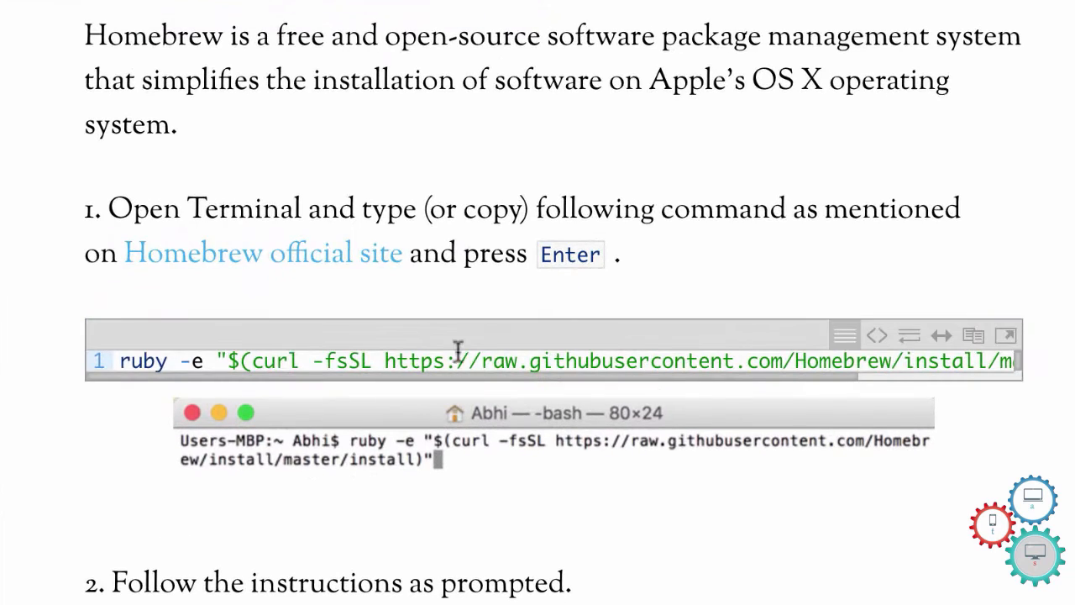
# - Copy the Homebrew install command from the article's Installation of Homebrew section
pyautogui.tripleClick(458, 360)
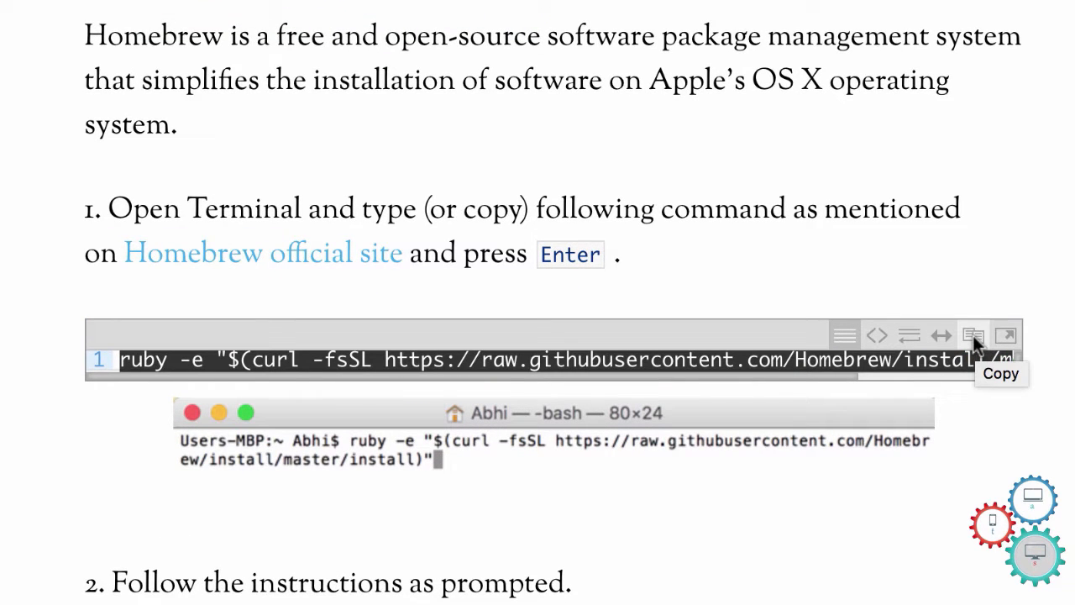
pyautogui.click(974, 338)
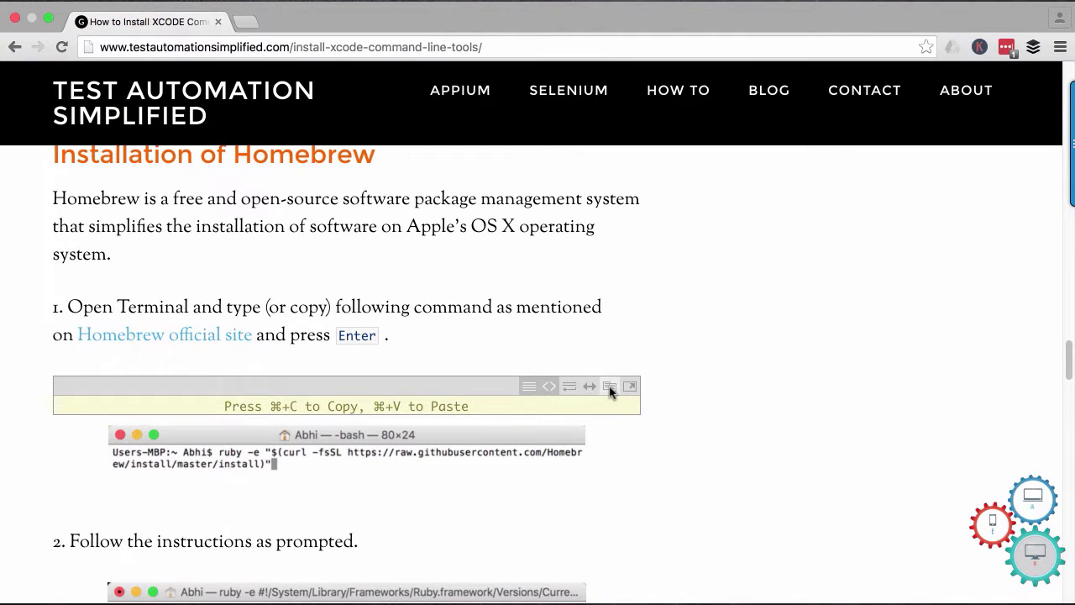
pyautogui.click(534, 408)
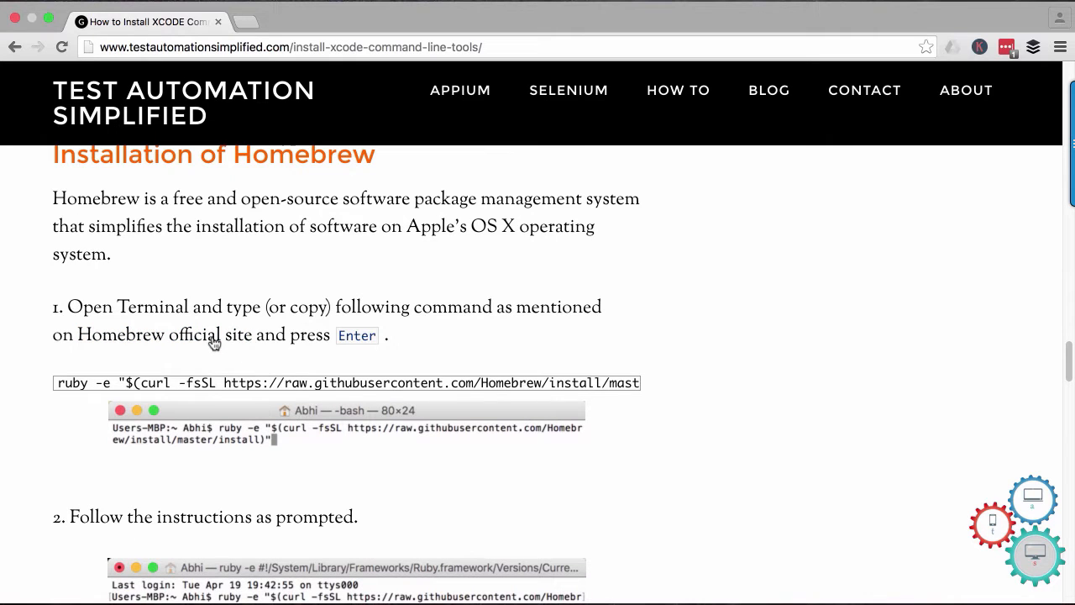
# - Open brew.sh in a new tab and select its ruby install command
pyautogui.click(213, 338)
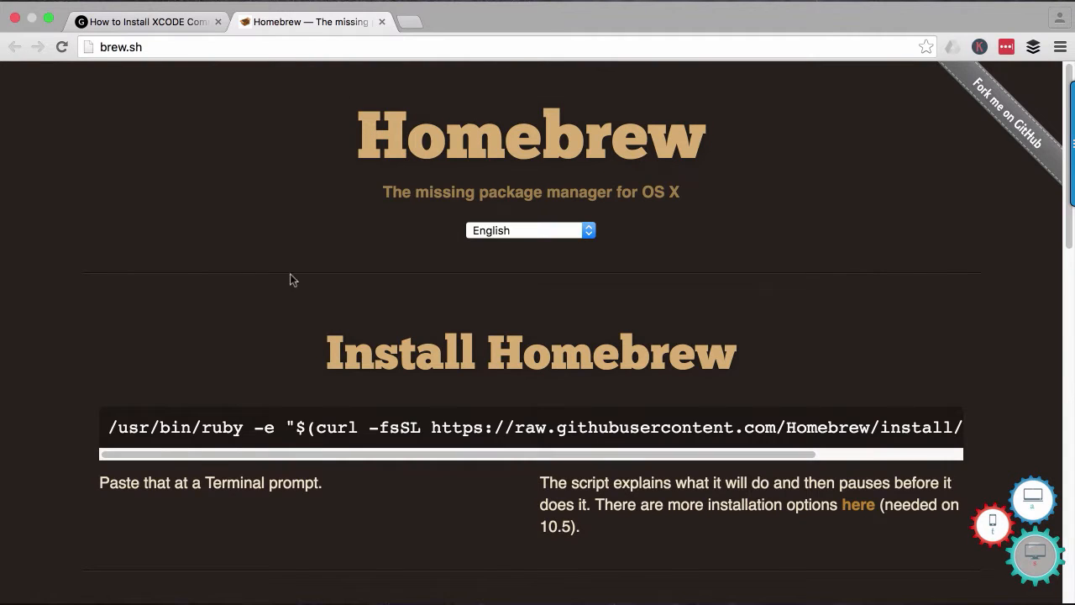
pyautogui.moveTo(212, 428); pyautogui.dragTo(903, 427)
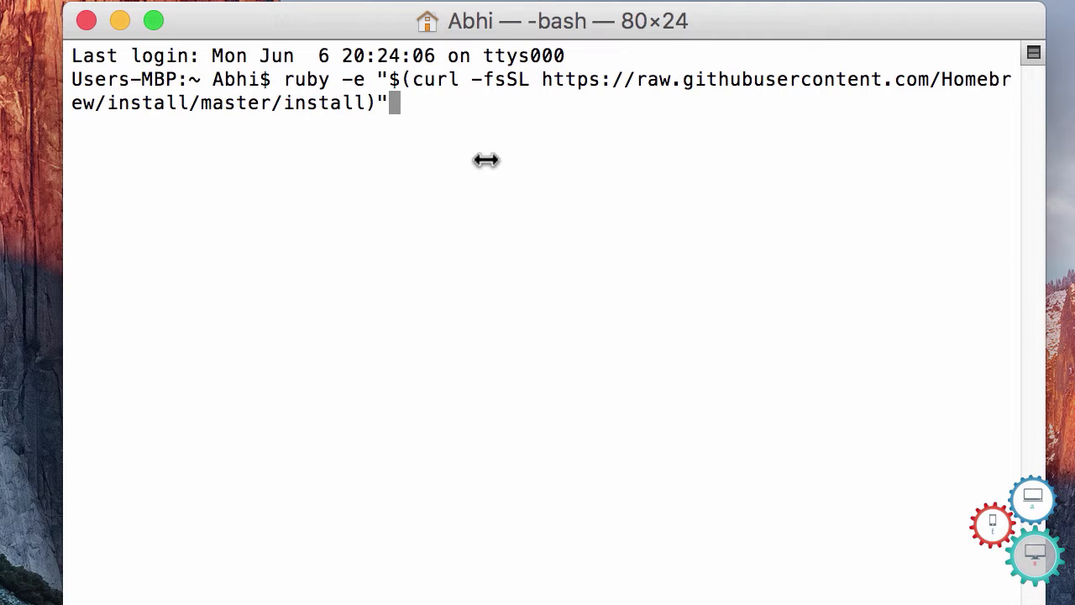
# - Run the Homebrew install script, which reports Homebrew is already installed
pyautogui.press('Return')
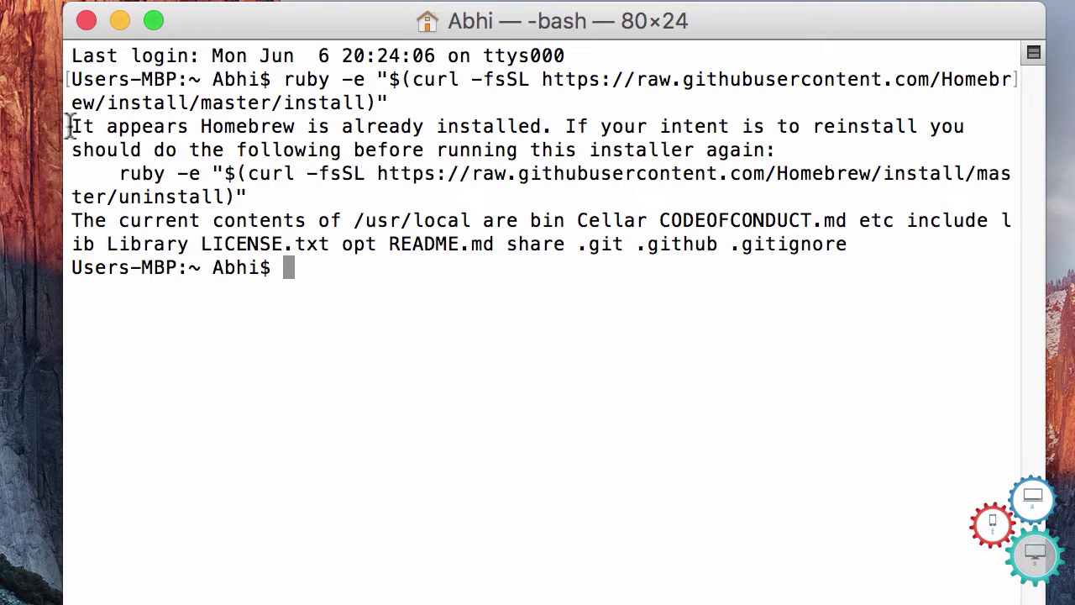
pyautogui.moveTo(72, 126); pyautogui.dragTo(358, 124)
pyautogui.click(512, 105)
pyautogui.moveTo(72, 126); pyautogui.dragTo(571, 126)
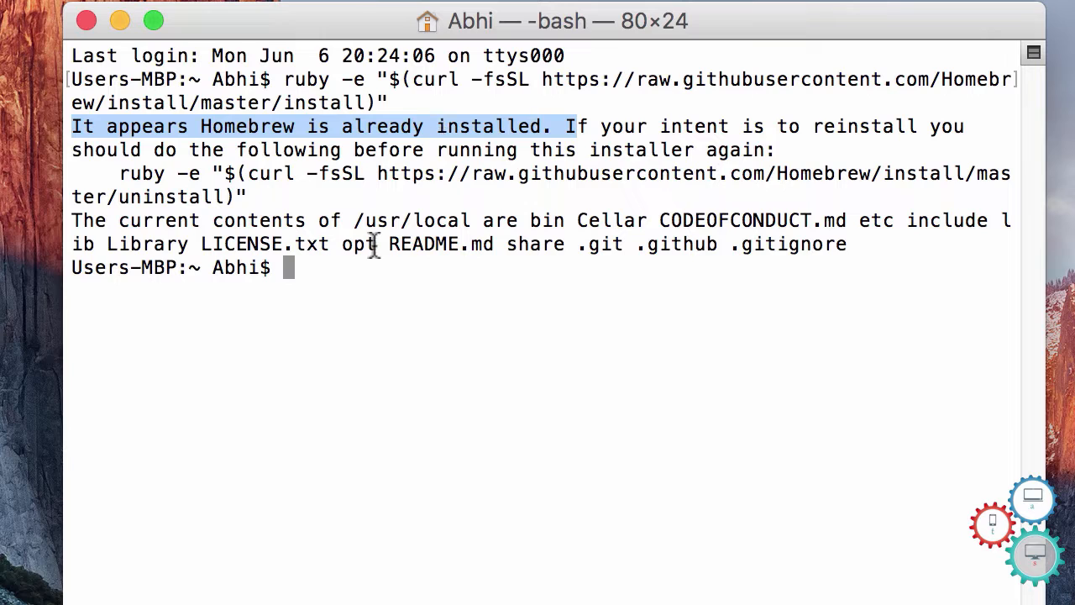
pyautogui.click(330, 269)
pyautogui.write('b')
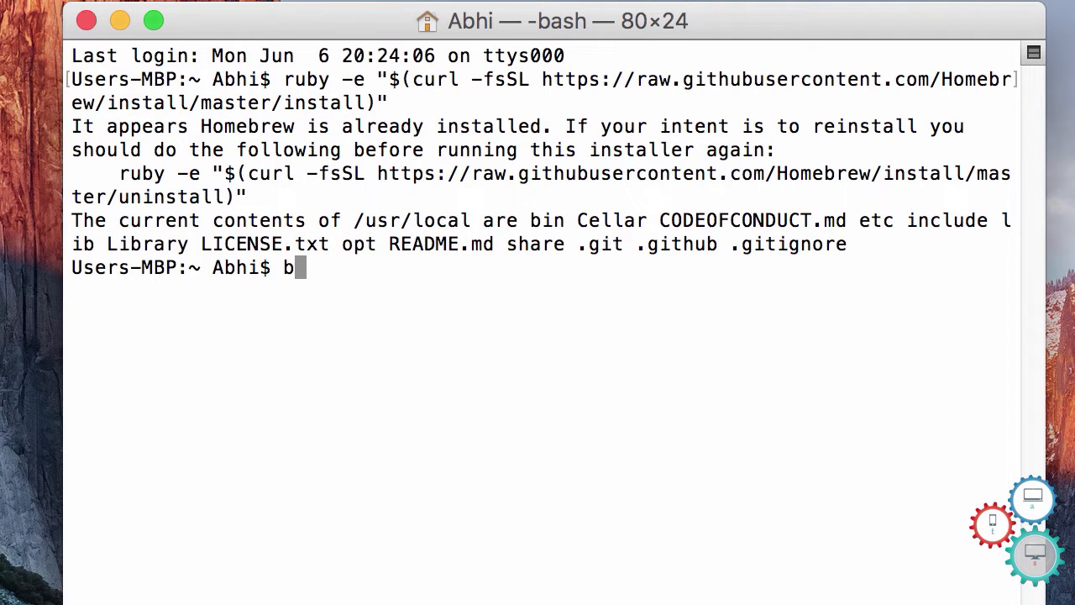
pyautogui.write('rew u')
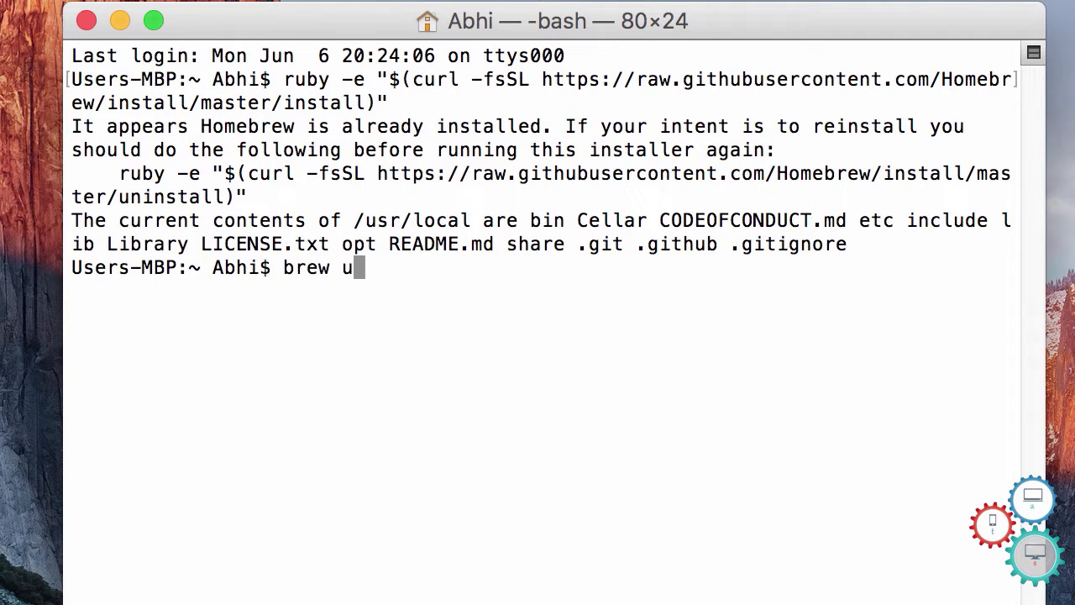
pyautogui.write('pdate')
# - Run brew update (already up-to-date) and brew doctor (system ready to brew)
pyautogui.press('Return')
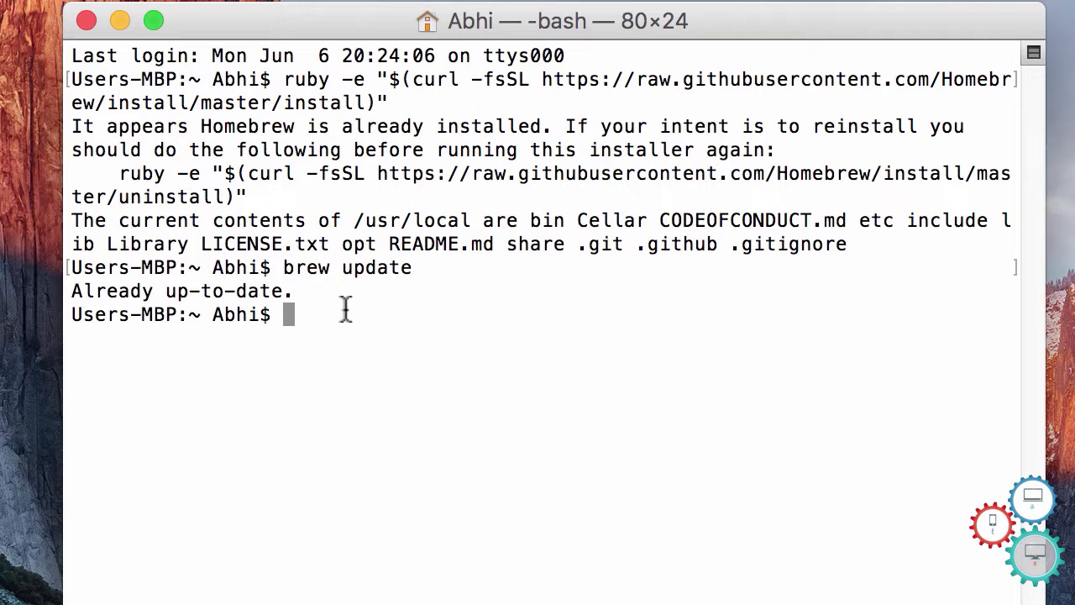
pyautogui.write('brew ')
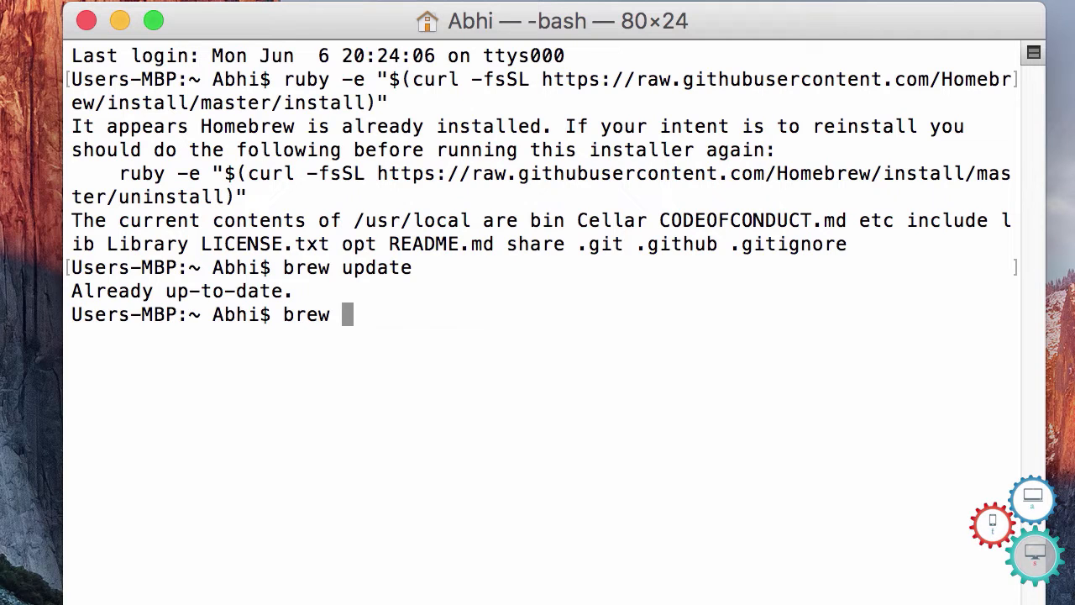
pyautogui.write('doct')
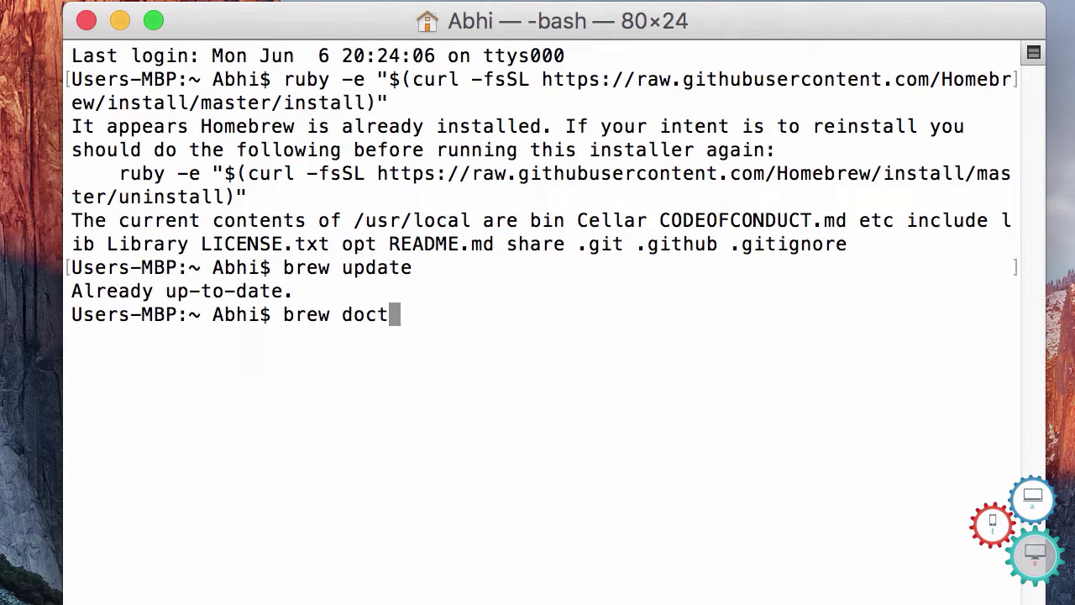
pyautogui.write('or')
pyautogui.press('Return')
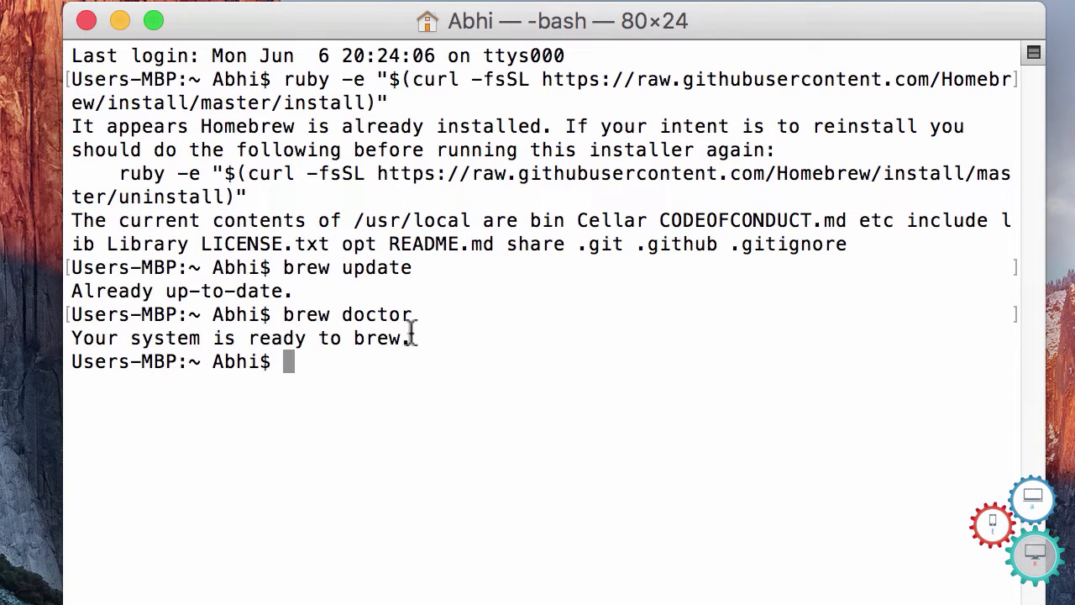
pyautogui.moveTo(411, 337); pyautogui.dragTo(70, 338)
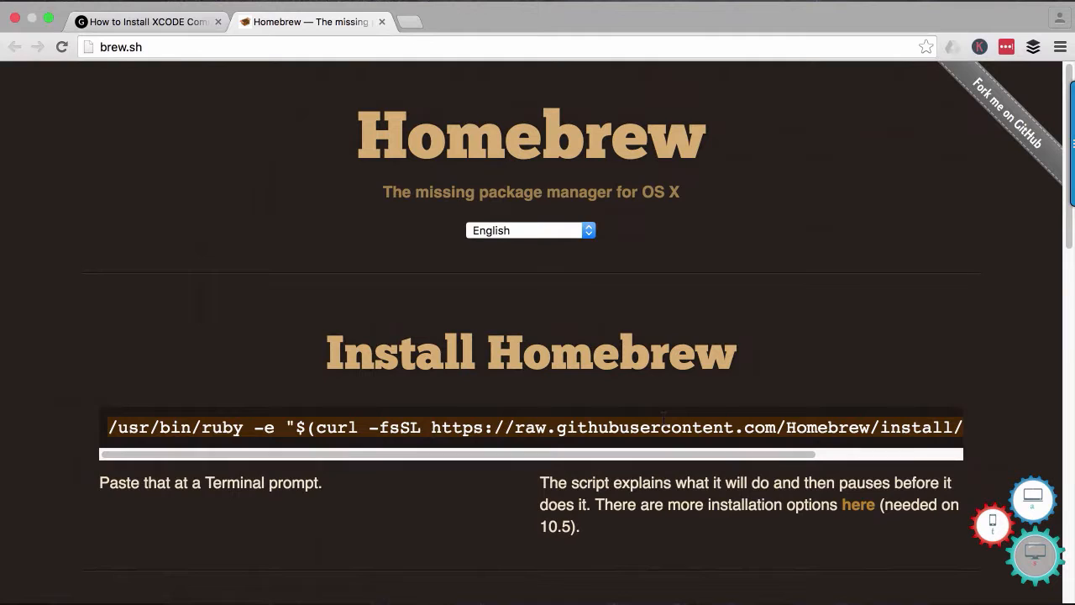
# - Copy the xcode-select --install command from the Xcode tutorial and return to Terminal
pyautogui.click(126, 21)
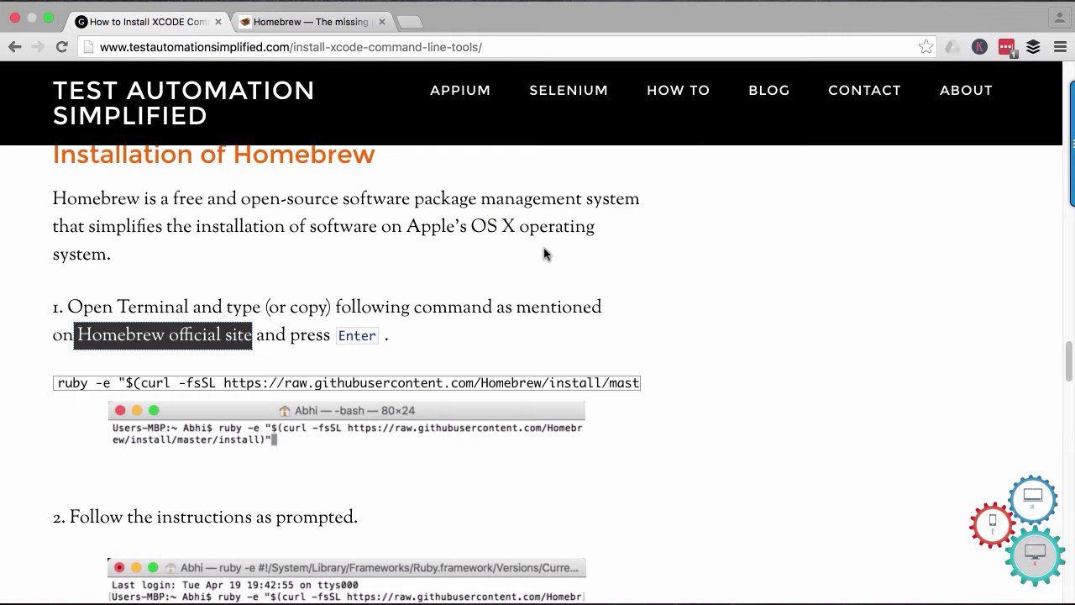
pyautogui.scroll(-4, 842, 283)
pyautogui.scroll(-4, 841, 286)
pyautogui.scroll(-4, 839, 289)
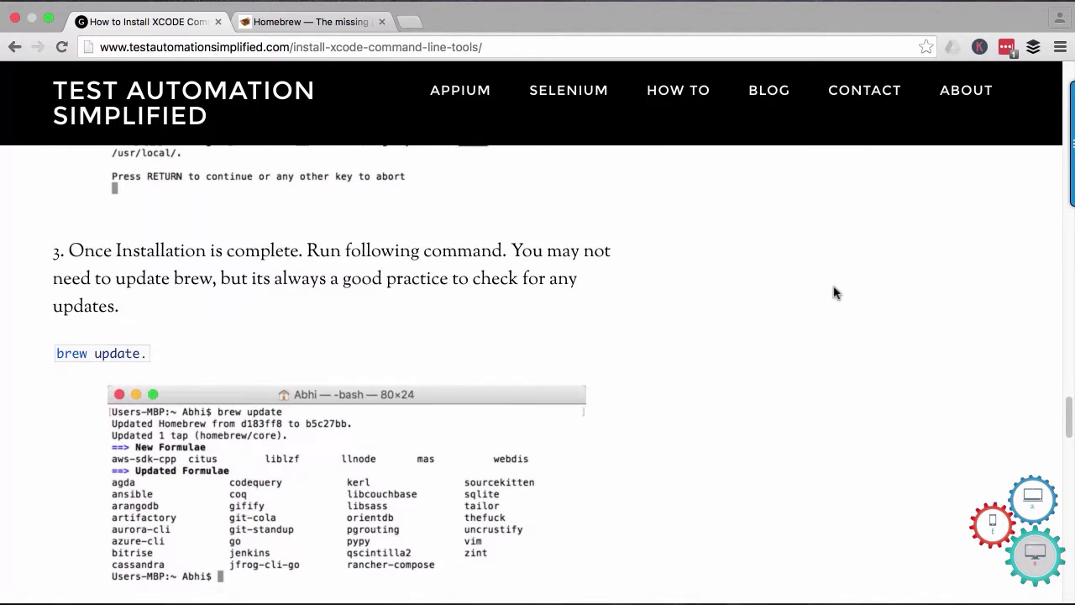
pyautogui.scroll(-3, 836, 293)
pyautogui.scroll(-3, 836, 292)
pyautogui.scroll(-3, 836, 292)
pyautogui.scroll(-3, 836, 292)
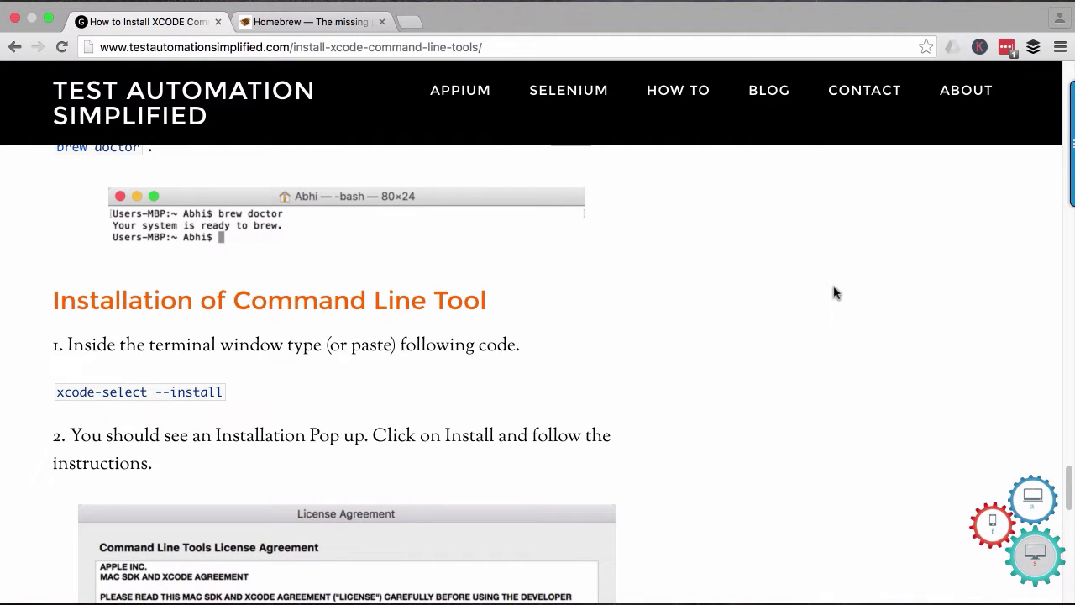
pyautogui.moveTo(56, 392)
pyautogui.mouseDown()
pyautogui.moveTo(232, 376)
pyautogui.moveTo(227, 388)
pyautogui.mouseUp()
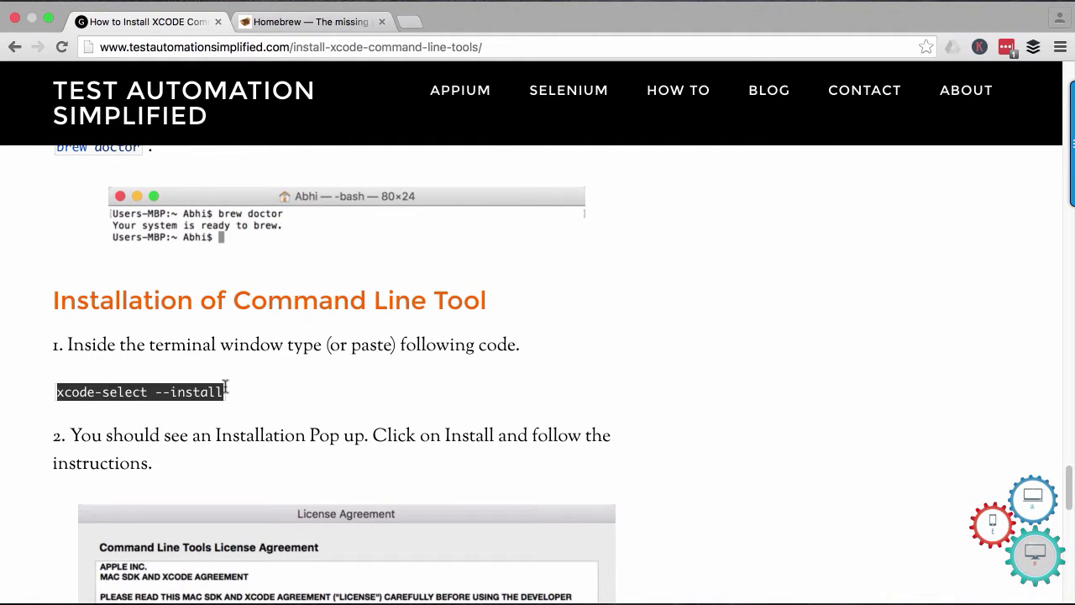
pyautogui.press('super+c')
pyautogui.press('super+Tab')
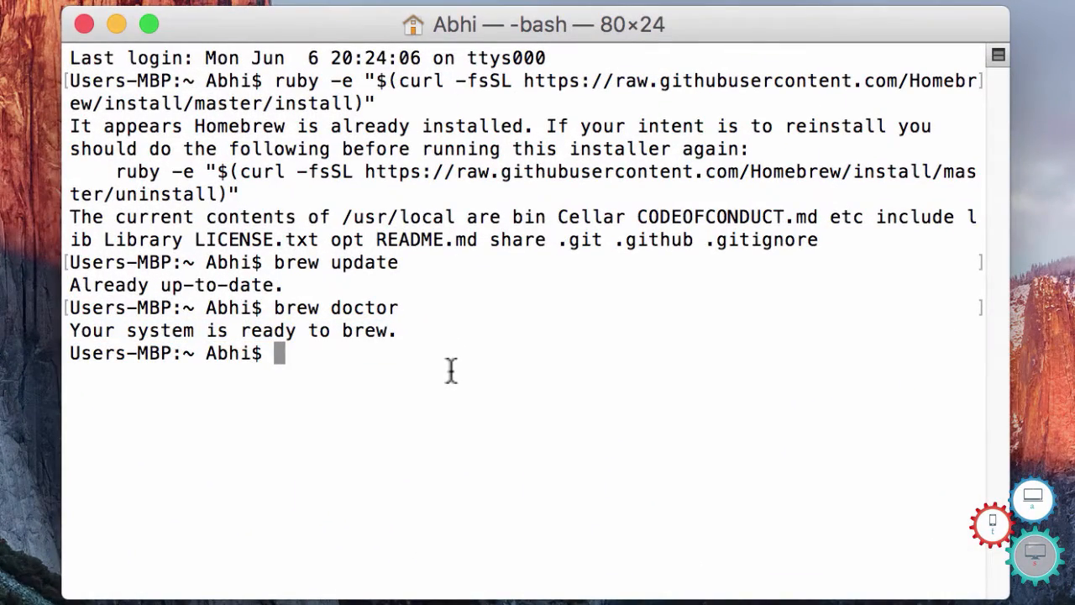
# - Run xcode-select --install, which reports the command line tools are already installed
pyautogui.press('super+v')
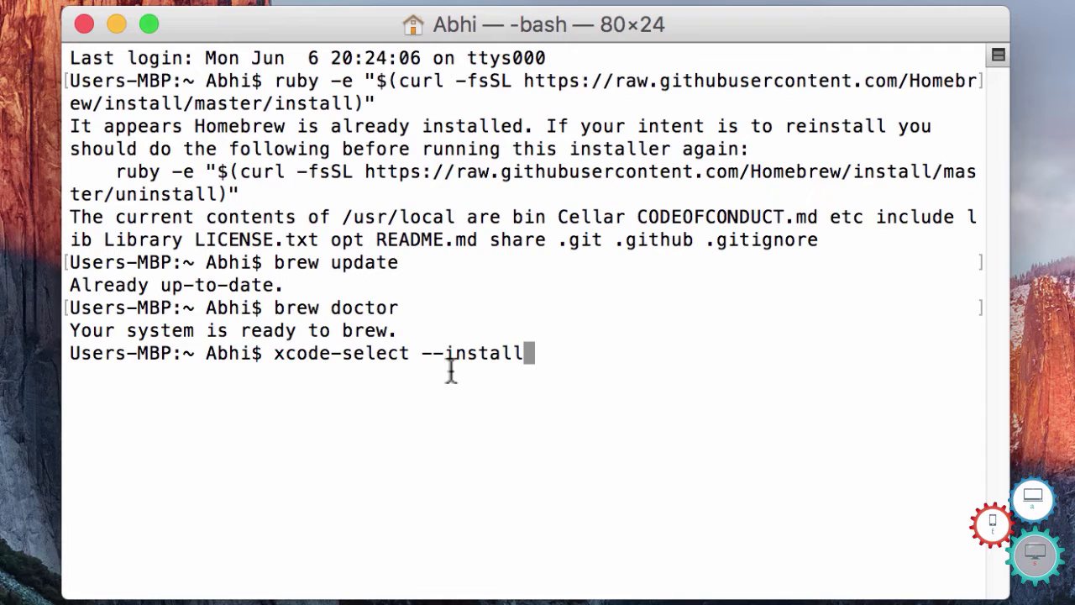
pyautogui.press('Return')
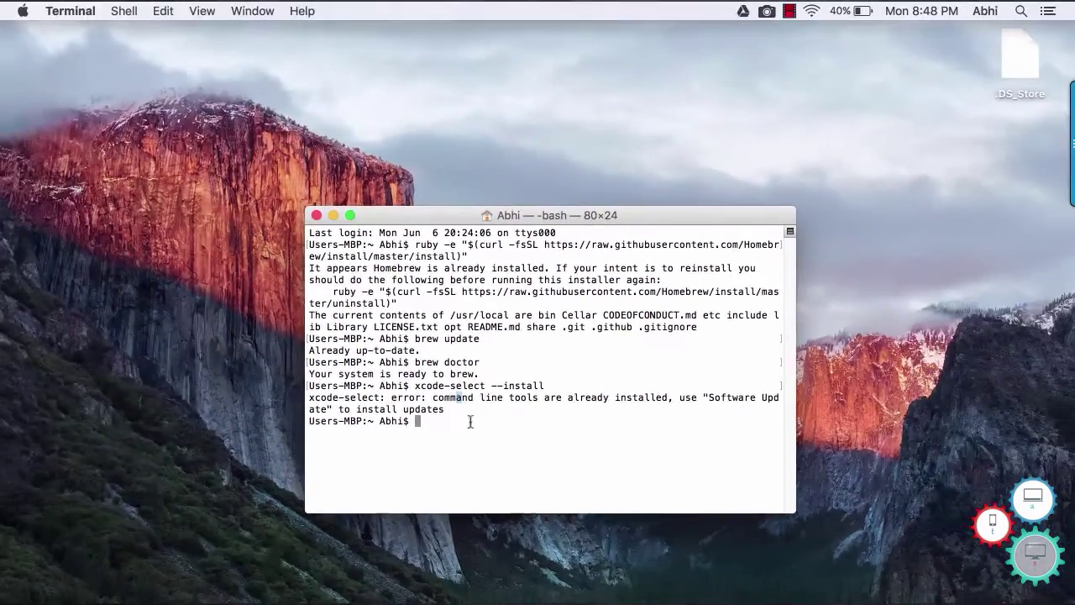
pyautogui.press('super+Tab')
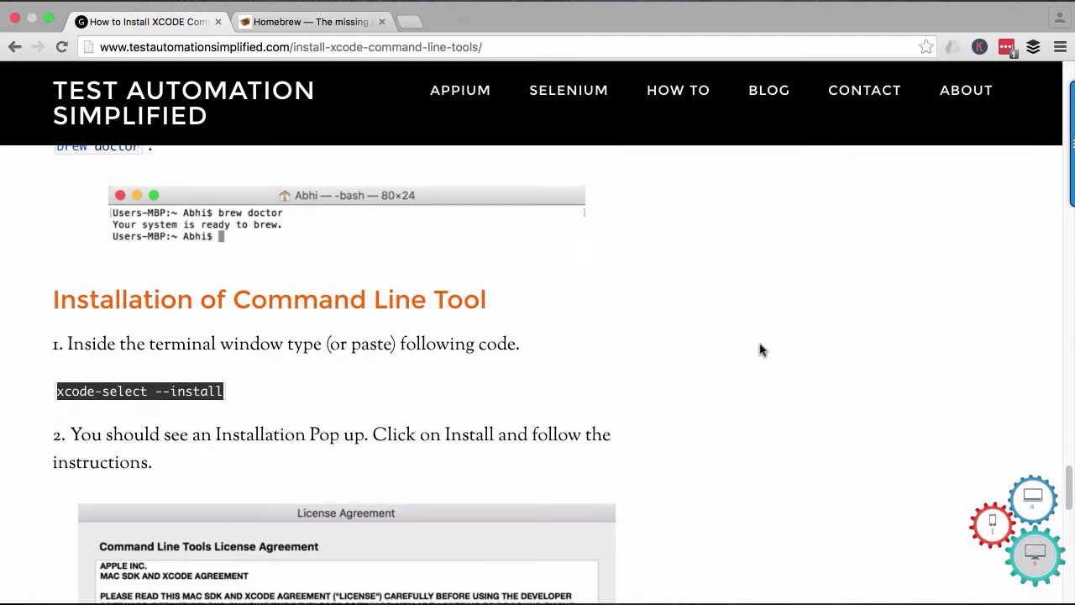
pyautogui.scroll(-4, 761, 349)
pyautogui.scroll(-4, 762, 349)
pyautogui.scroll(-3, 762, 350)
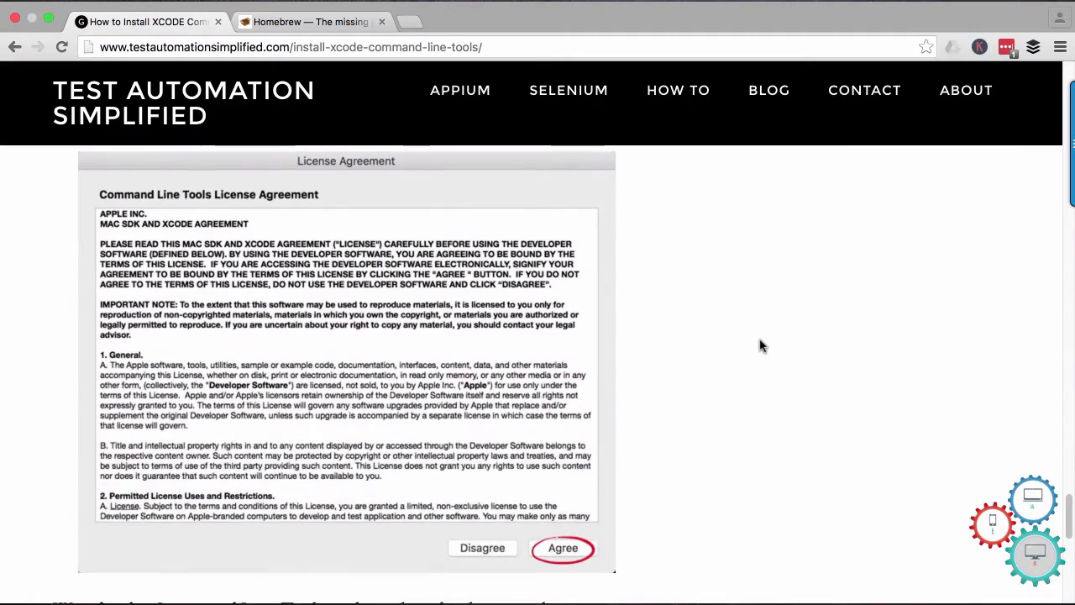
pyautogui.scroll(1, 761, 345)
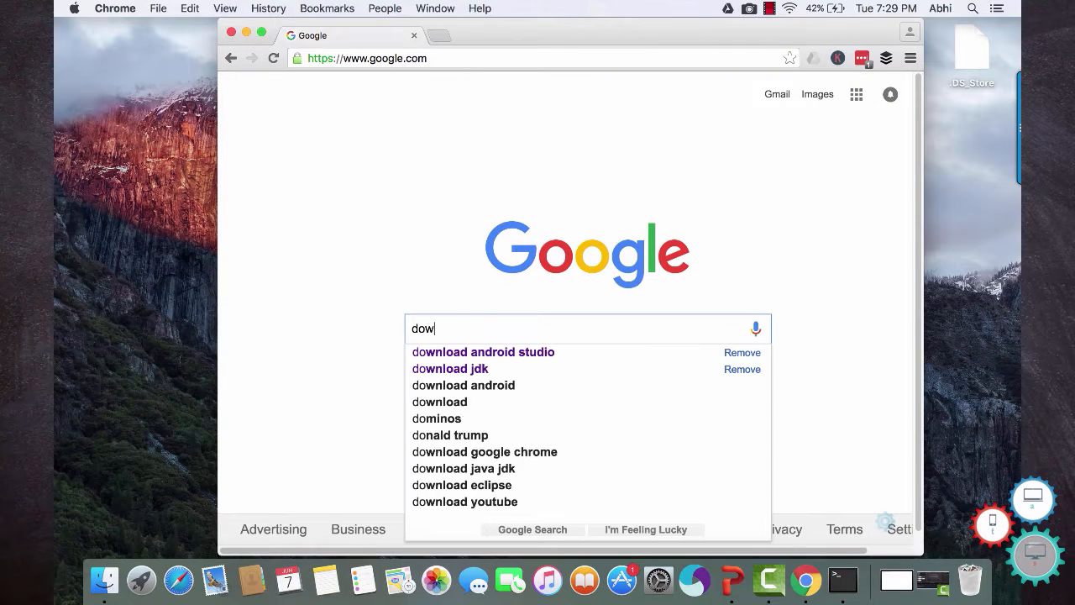
pyautogui.write('nl')
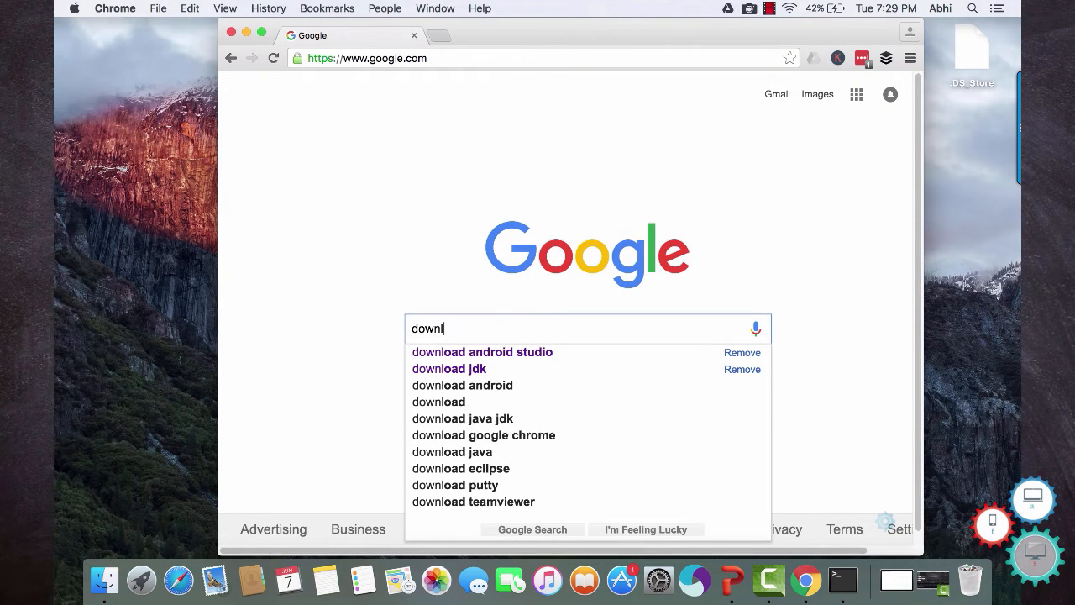
pyautogui.write('oad android')
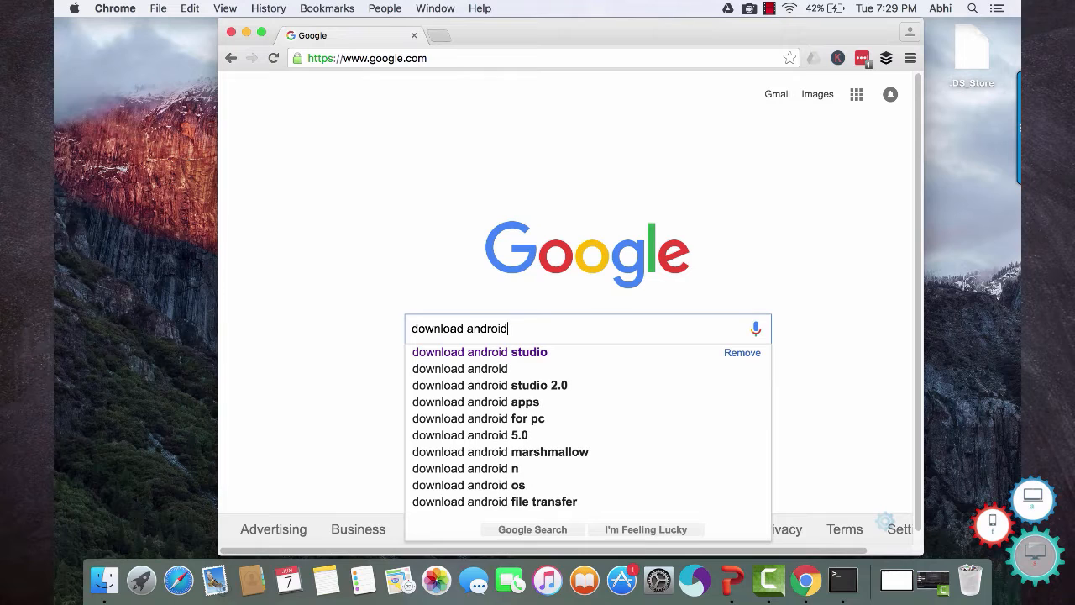
pyautogui.write(' studio')
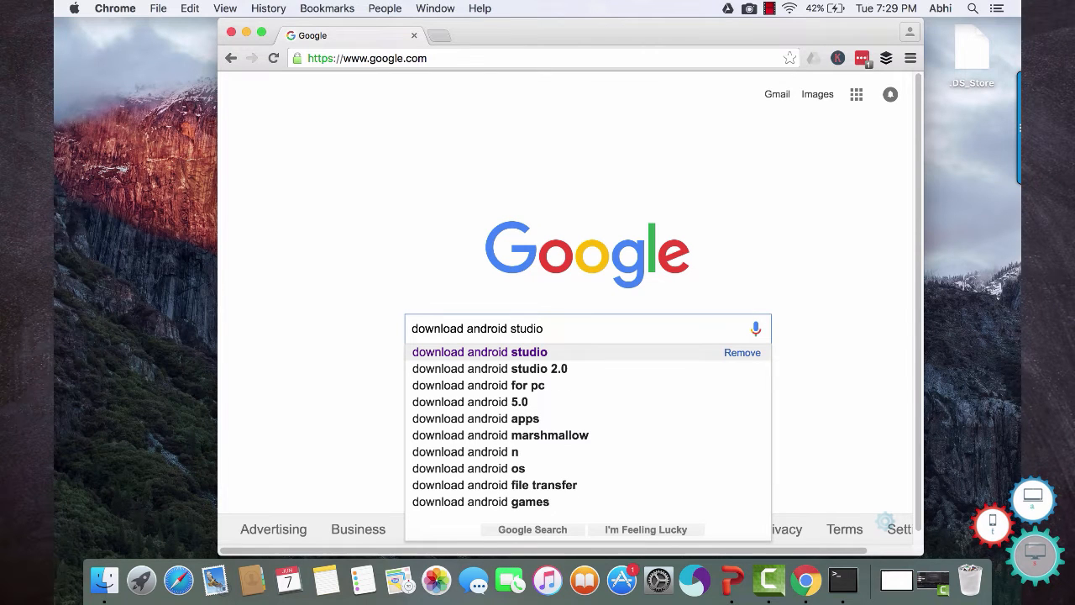
# - Search Google for 'download android studio' and open the developer.android.com Android Studio result
pyautogui.press('Return')
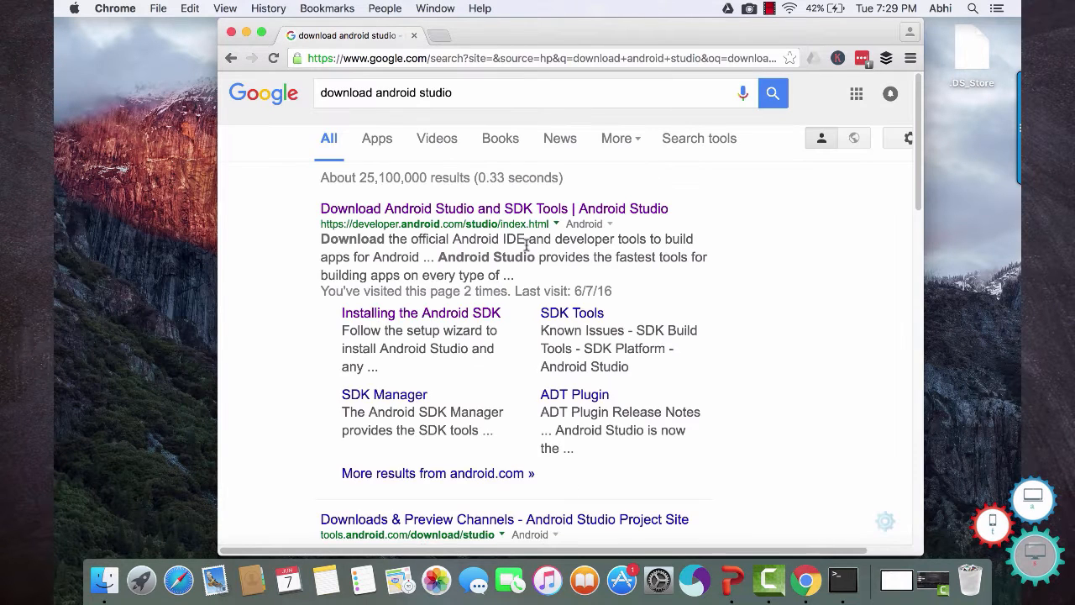
pyautogui.click(566, 212)
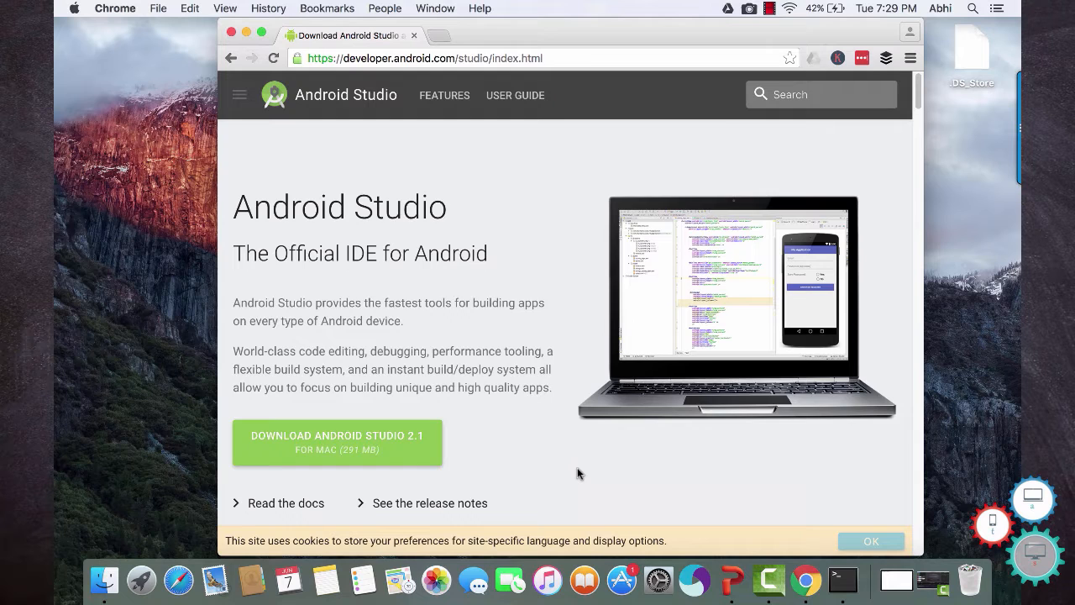
pyautogui.scroll(-2, 578, 474)
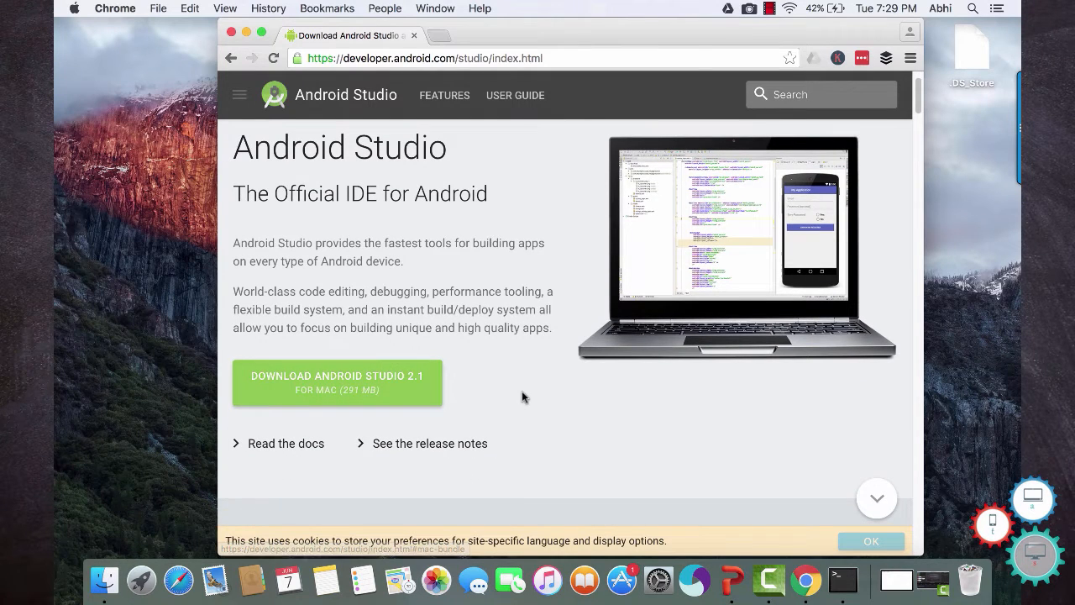
pyautogui.scroll(-1, 521, 391)
pyautogui.scroll(-3, 521, 391)
pyautogui.scroll(-3, 522, 390)
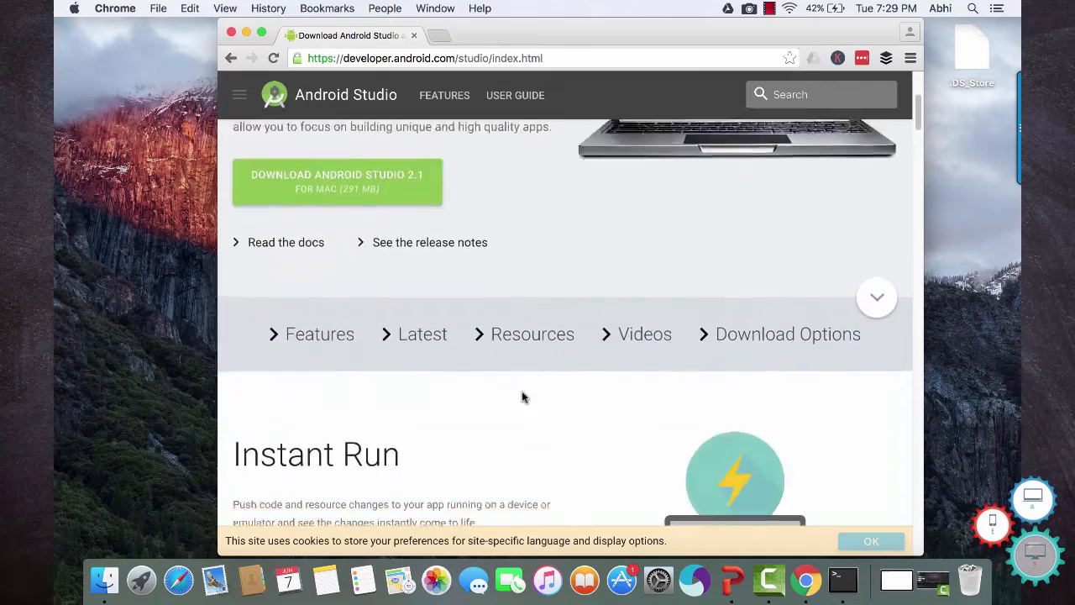
pyautogui.scroll(-3, 522, 391)
pyautogui.scroll(-5, 521, 391)
pyautogui.scroll(-5, 522, 390)
pyautogui.scroll(-5, 522, 391)
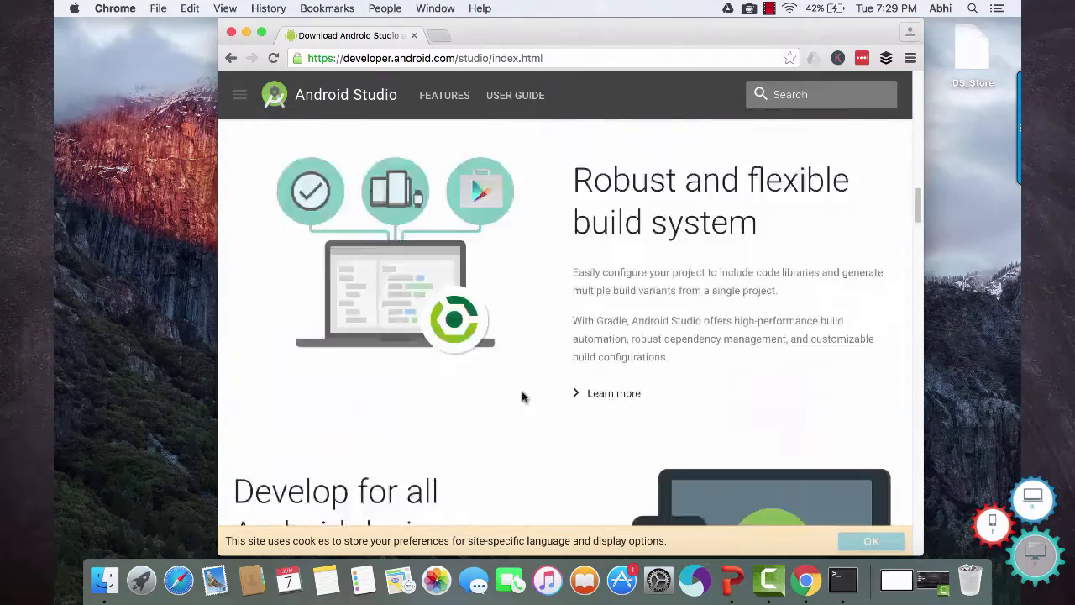
pyautogui.scroll(-5, 521, 391)
pyautogui.scroll(-5, 522, 391)
pyautogui.scroll(-5, 522, 391)
pyautogui.scroll(-5, 521, 391)
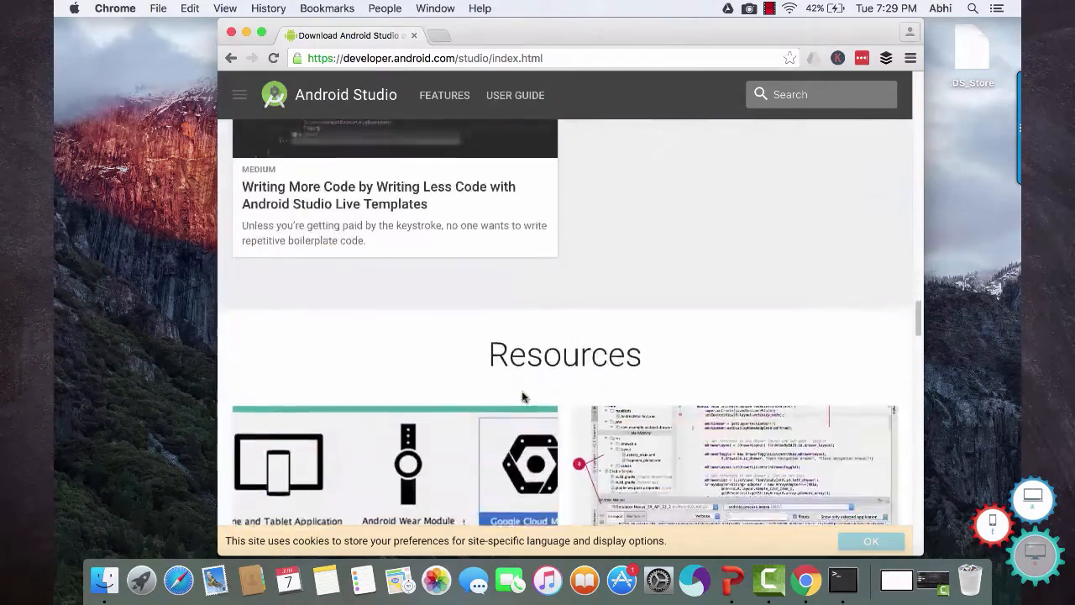
pyautogui.scroll(-5, 522, 390)
pyautogui.scroll(-5, 521, 391)
pyautogui.scroll(-5, 521, 391)
pyautogui.scroll(-5, 522, 391)
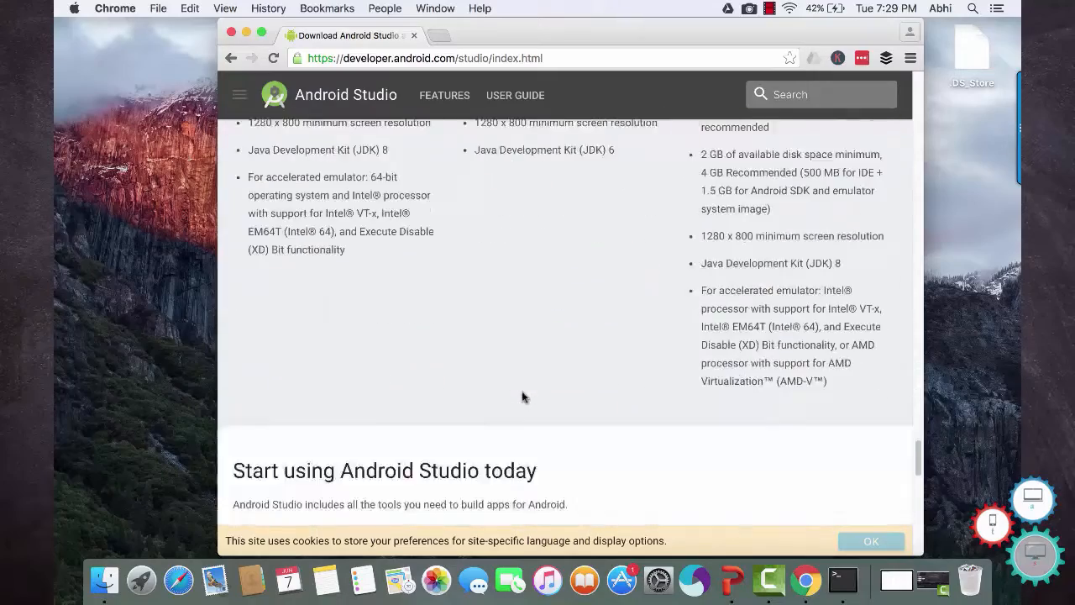
pyautogui.scroll(-5, 521, 391)
pyautogui.scroll(-5, 522, 390)
pyautogui.scroll(-5, 522, 391)
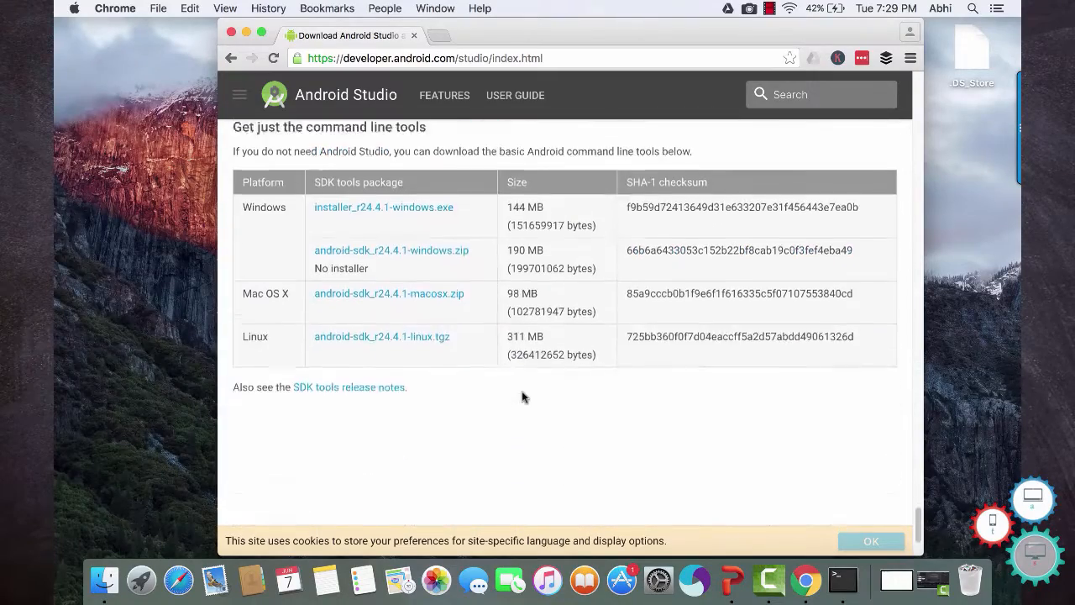
pyautogui.scroll(-2, 521, 391)
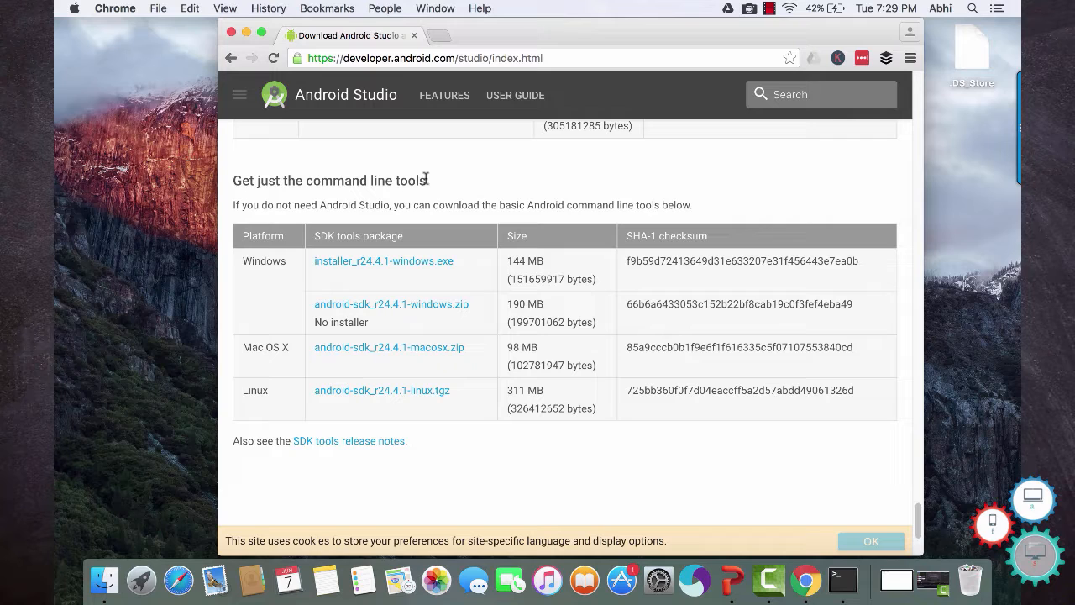
# - Highlight the 'Get just the command line tools' heading on the download page
pyautogui.moveTo(427, 179); pyautogui.dragTo(242, 174)
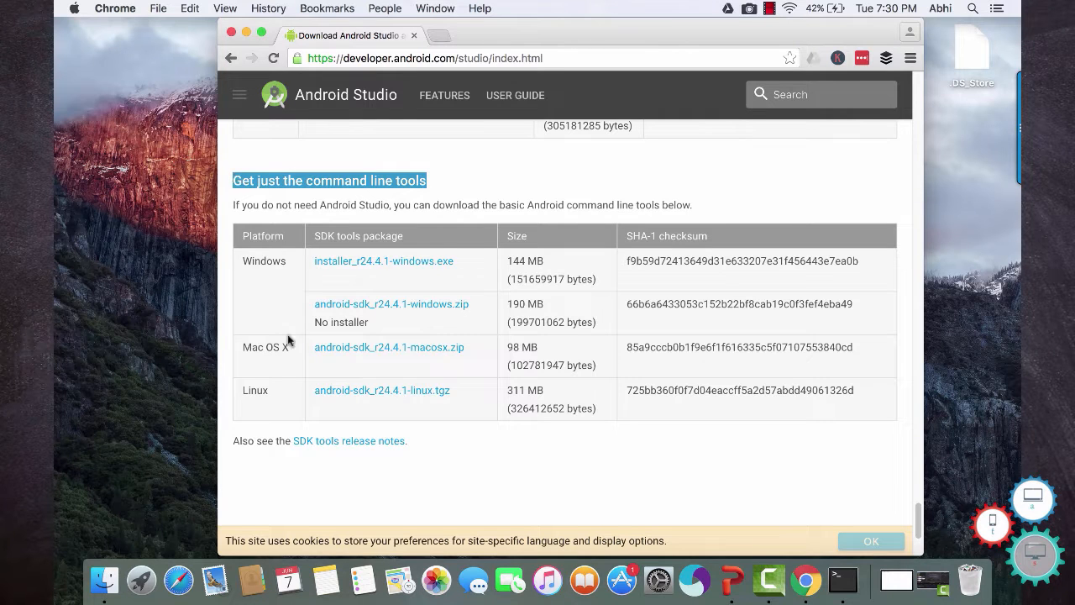
# - Download android-sdk_r24.4.1-macosx.zip after accepting the SDK license terms
pyautogui.click(441, 352)
pyautogui.scroll(-2, 503, 397)
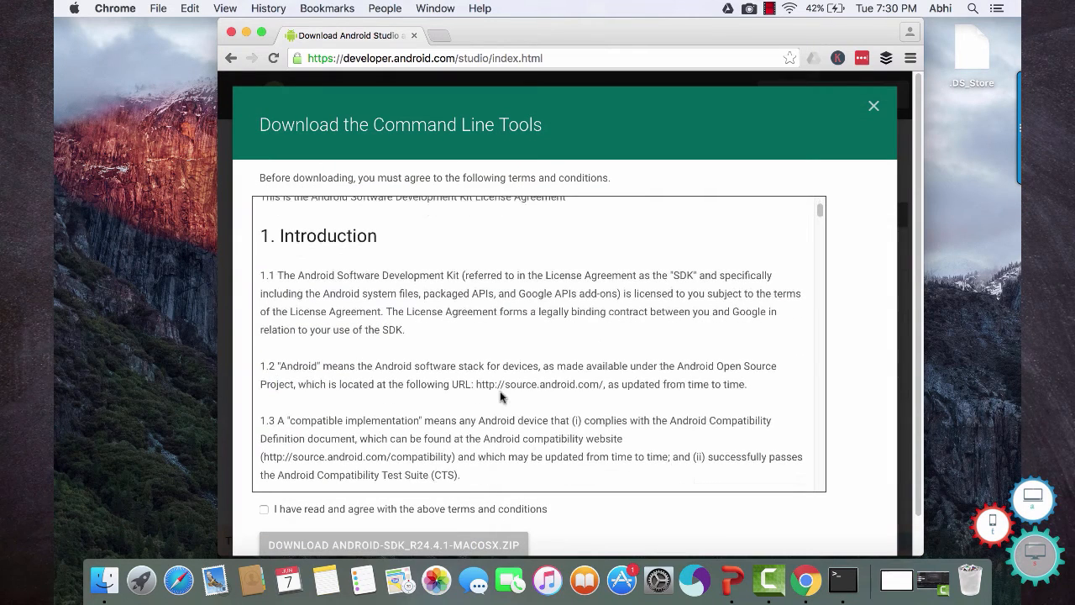
pyautogui.click(264, 510)
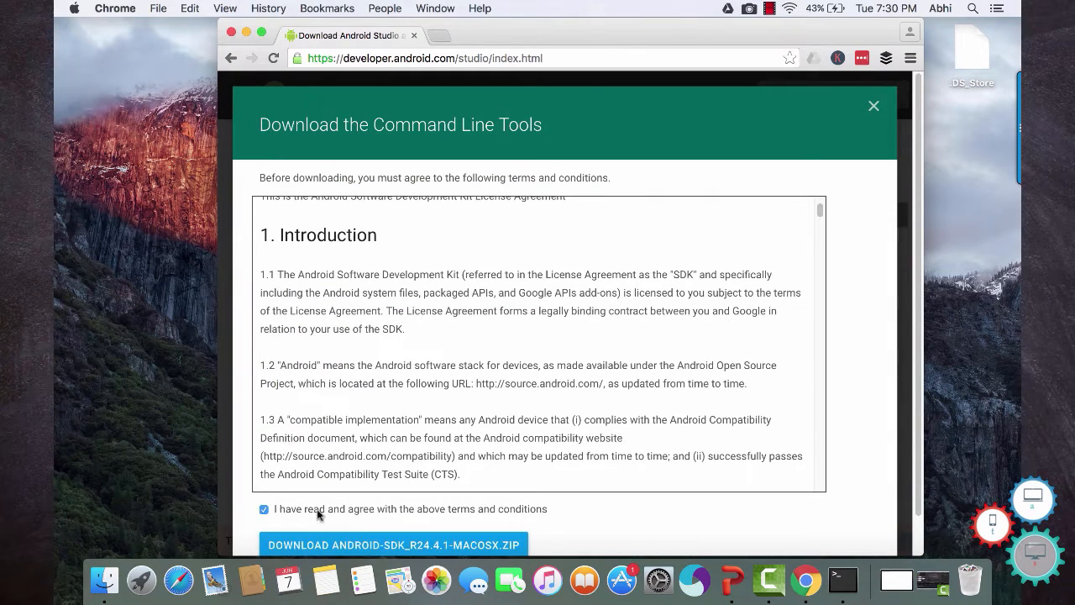
pyautogui.click(366, 545)
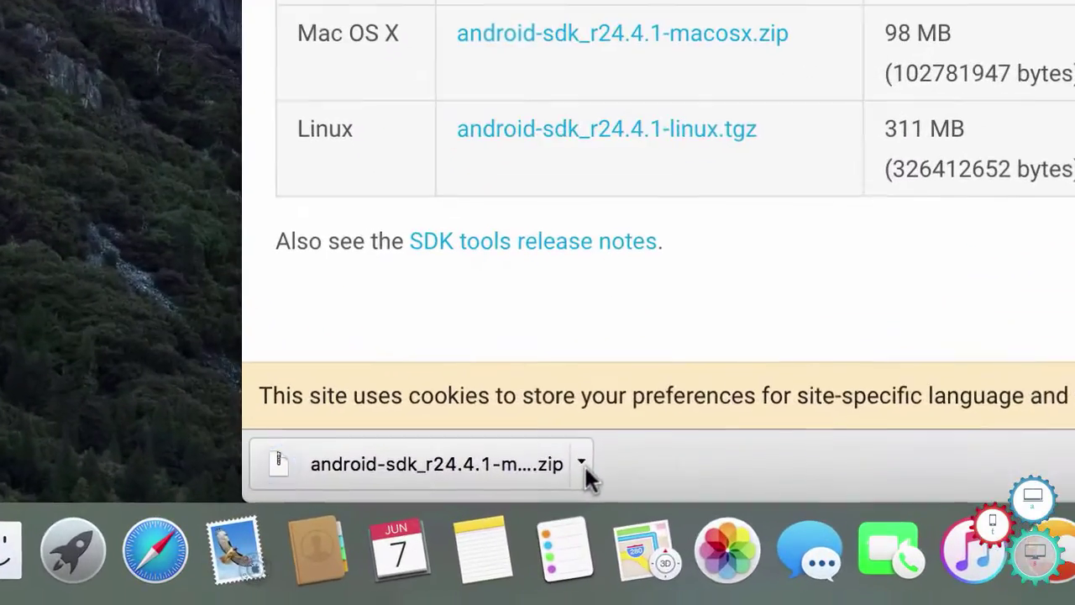
# - Reveal the downloaded SDK zip in Finder and extract it
pyautogui.click(371, 541)
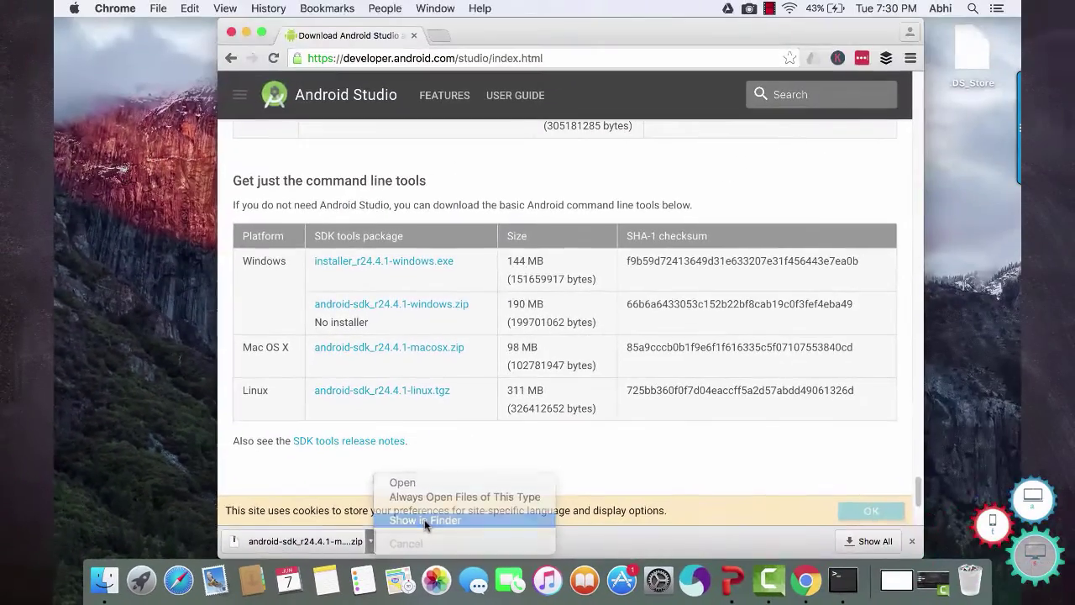
pyautogui.click(425, 521)
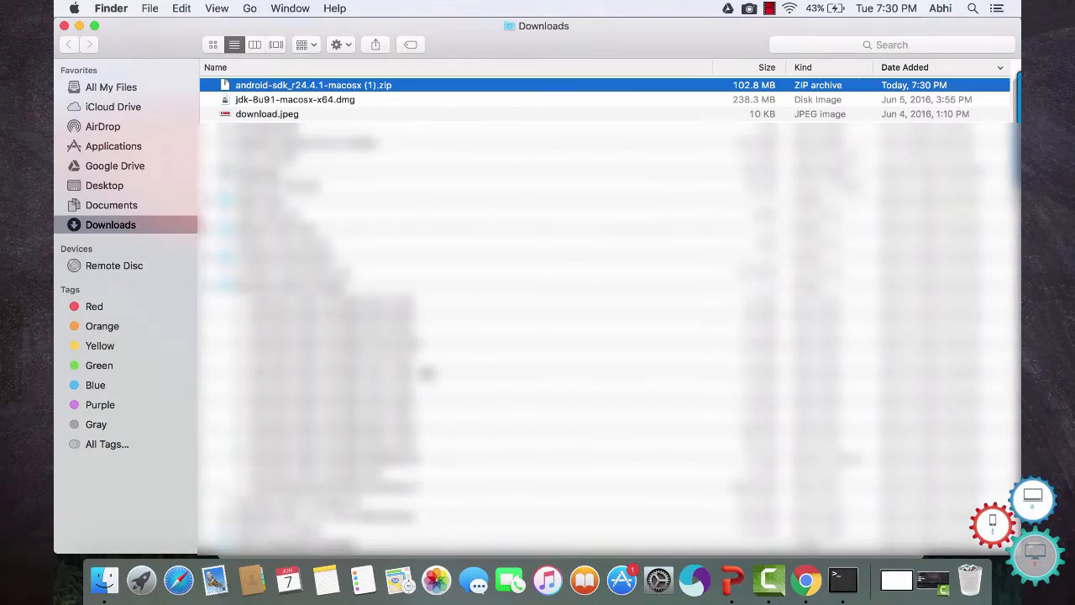
pyautogui.doubleClick(305, 89)
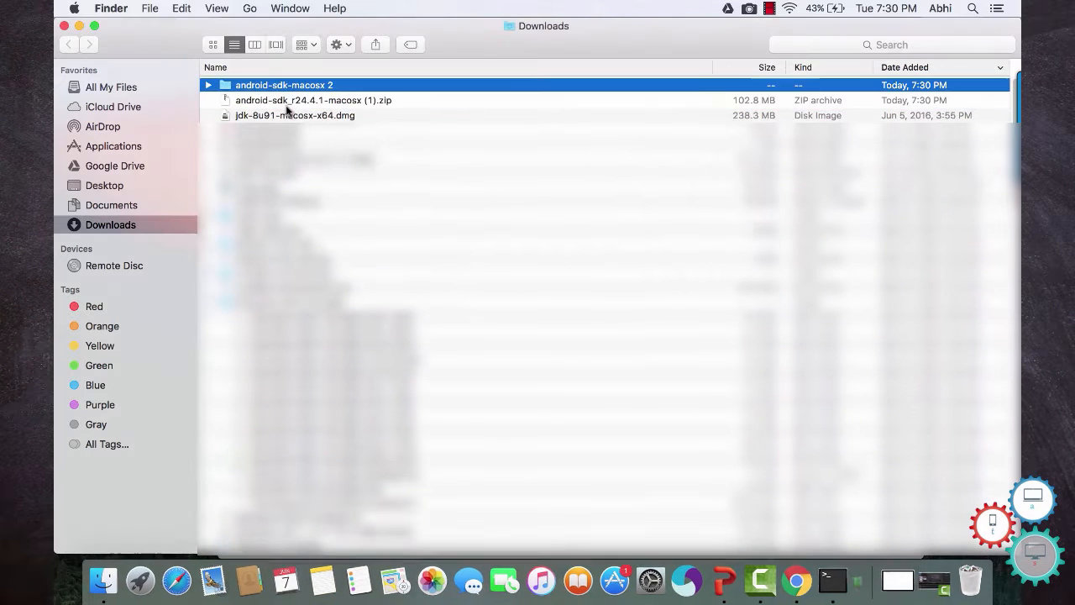
# - Rename the extracted SDK folder to Android and copy it
pyautogui.click(278, 85)
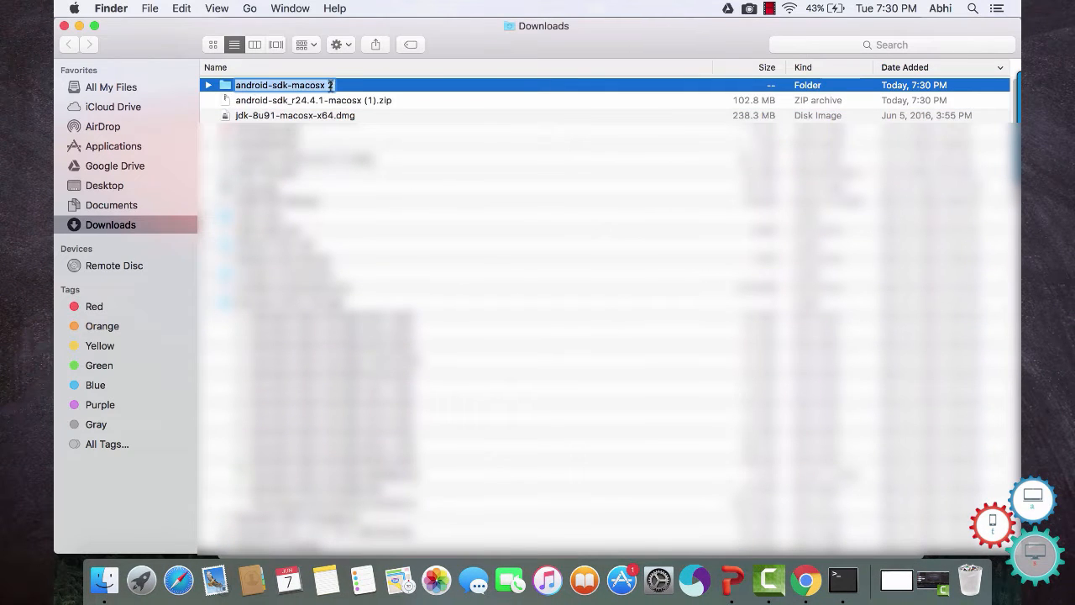
pyautogui.moveTo(332, 85); pyautogui.dragTo(238, 80)
pyautogui.write('Android')
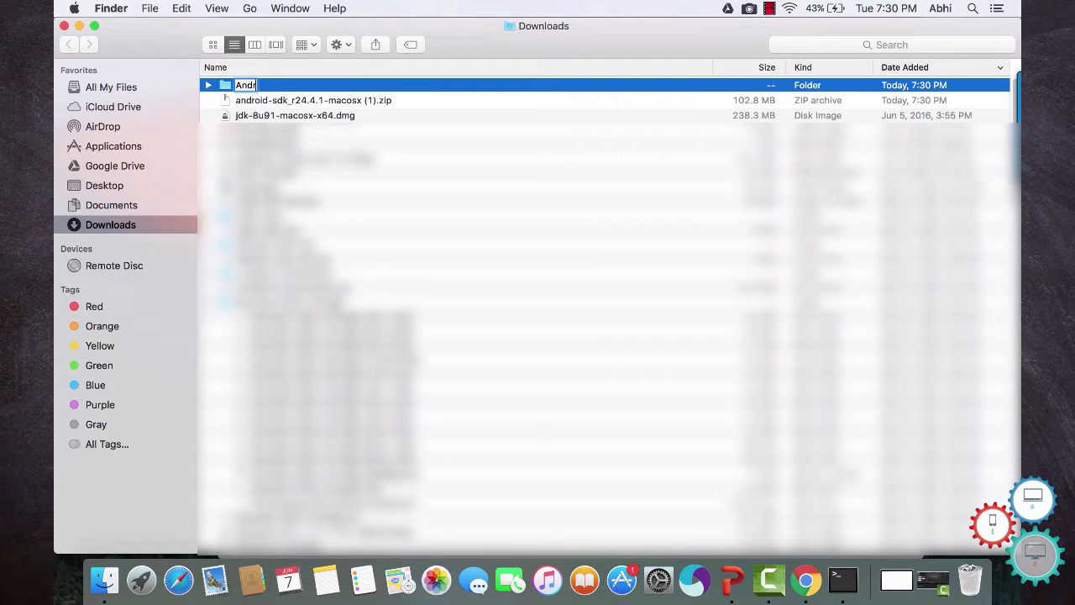
pyautogui.click(273, 101)
pyautogui.click(252, 87)
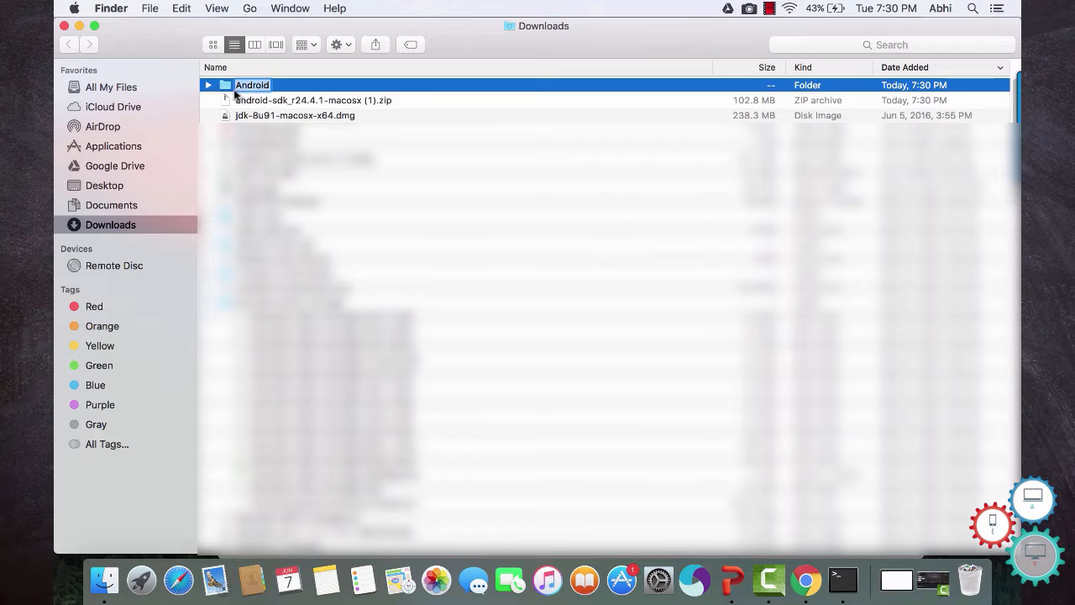
pyautogui.rightClick(227, 87)
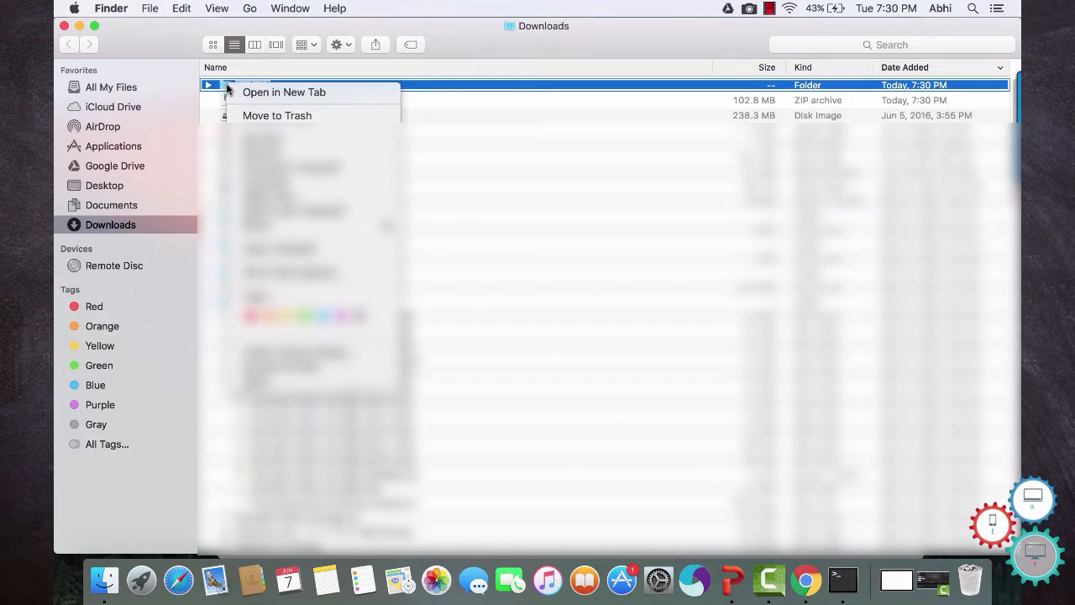
pyautogui.click(277, 247)
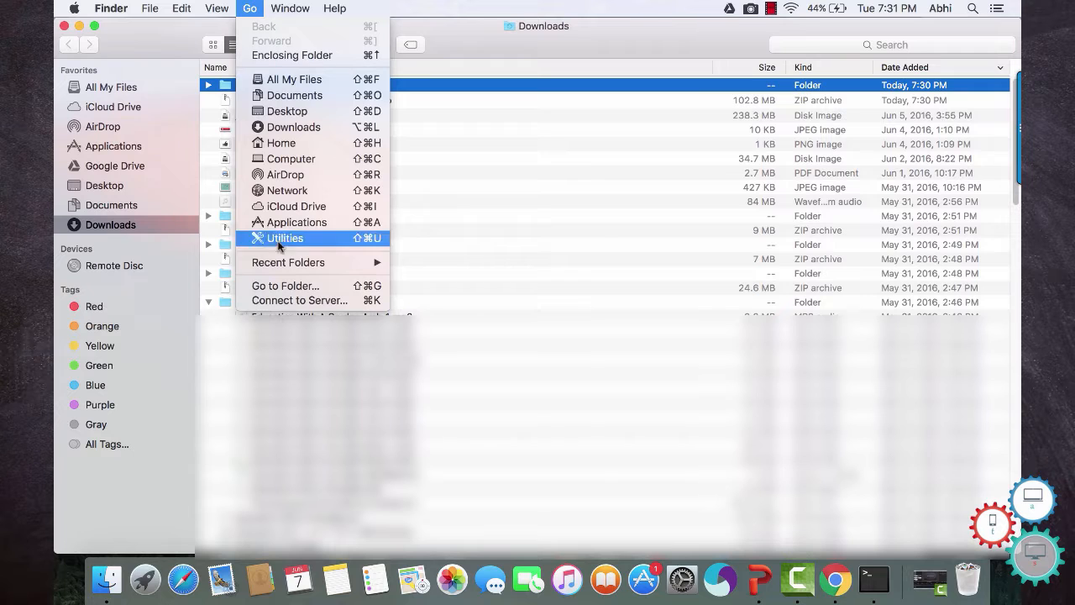
# - Go to the home folder /Users/Abhi and open the Android folder there
pyautogui.click(292, 288)
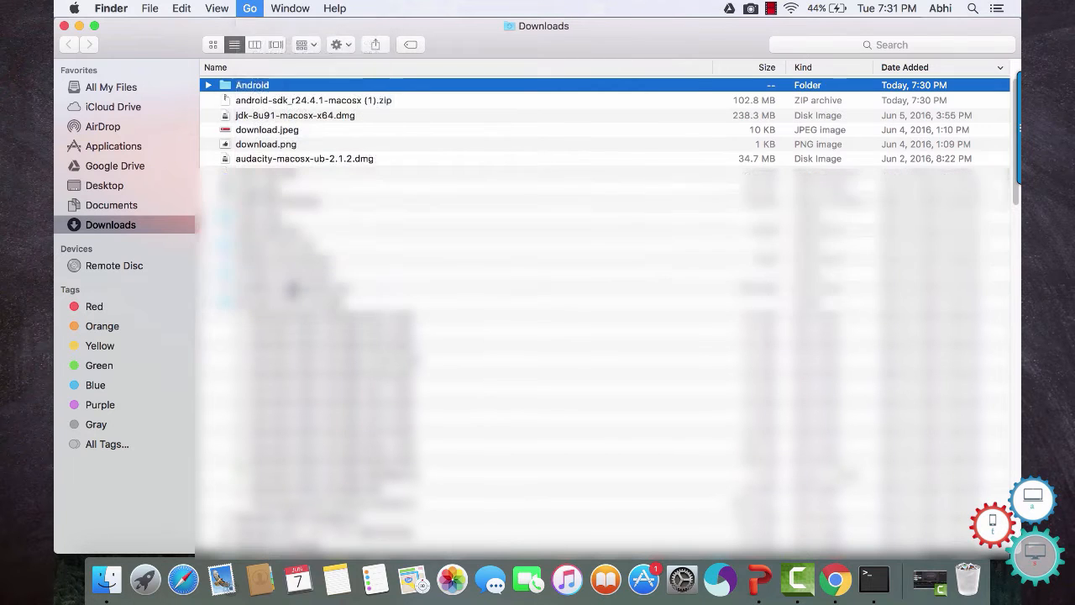
pyautogui.press('Right')
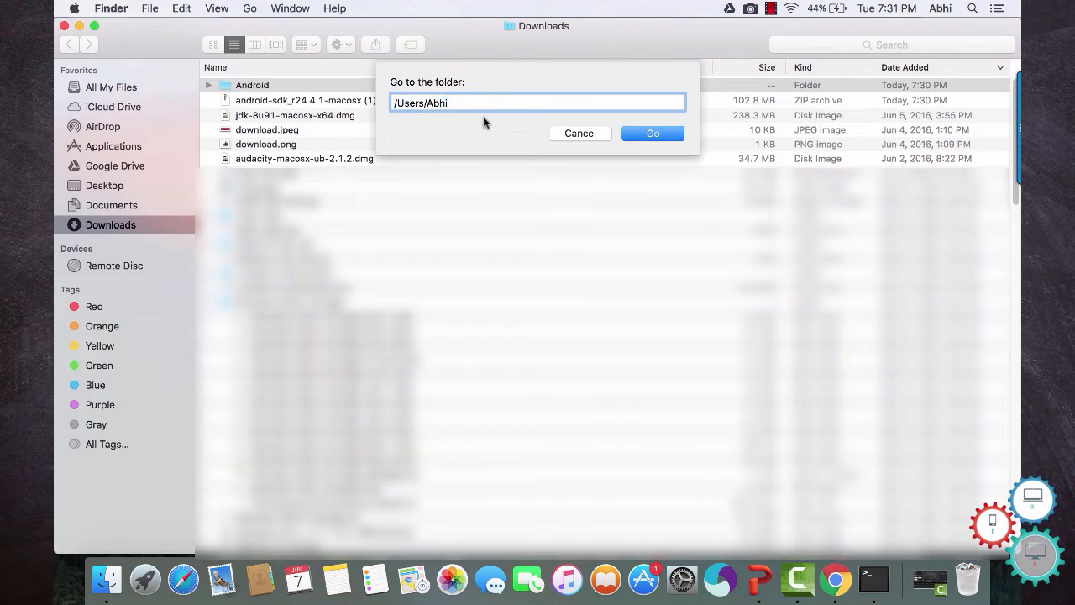
pyautogui.click(651, 133)
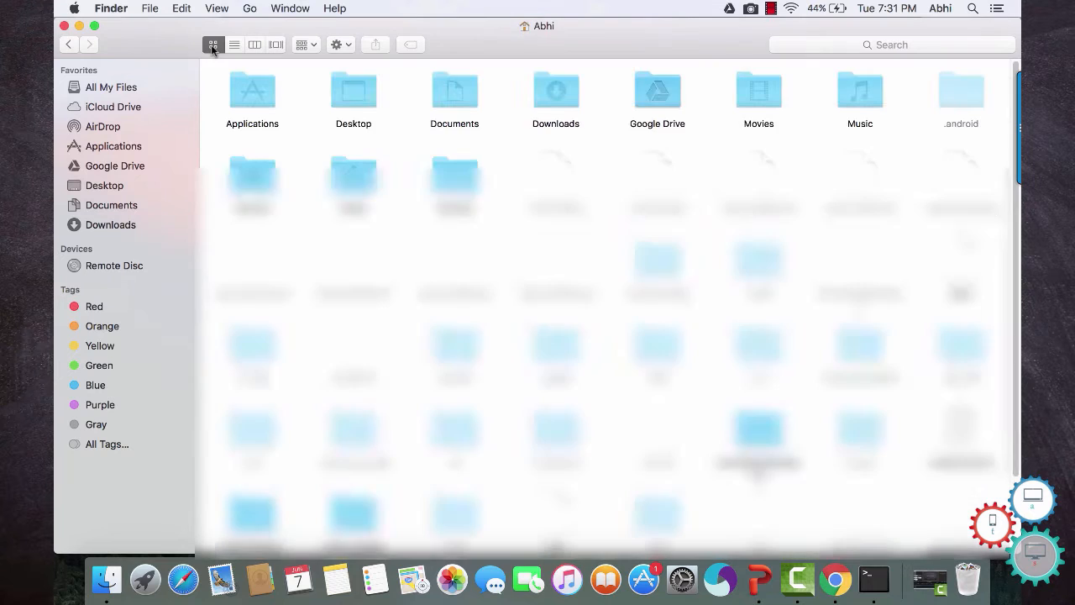
pyautogui.click(458, 181)
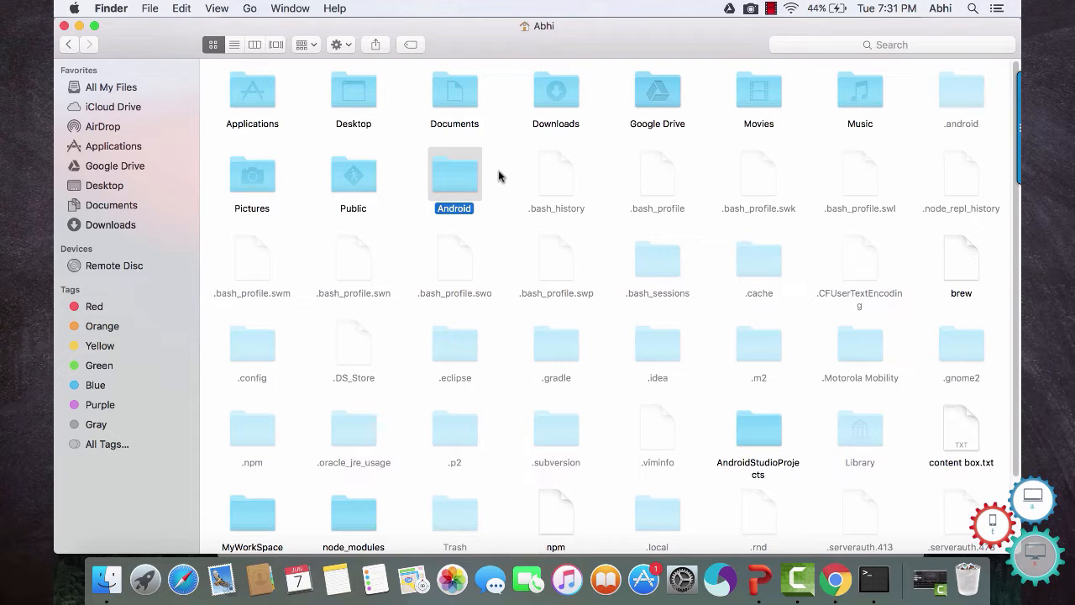
pyautogui.click(499, 175)
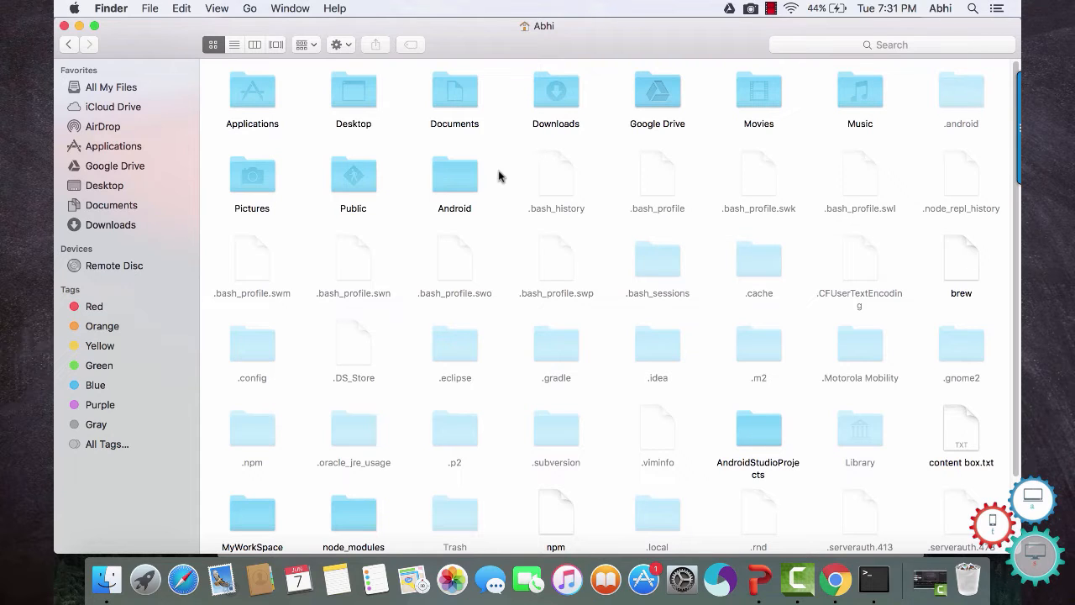
pyautogui.doubleClick(467, 181)
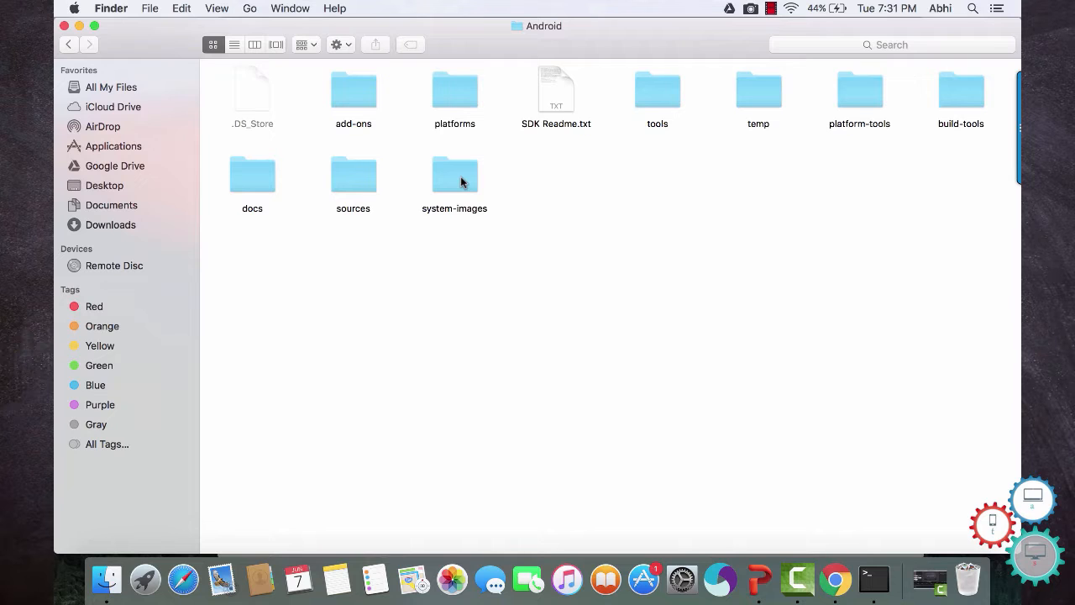
# - Launch the android tool from Android/tools to open Android SDK Manager
pyautogui.doubleClick(657, 97)
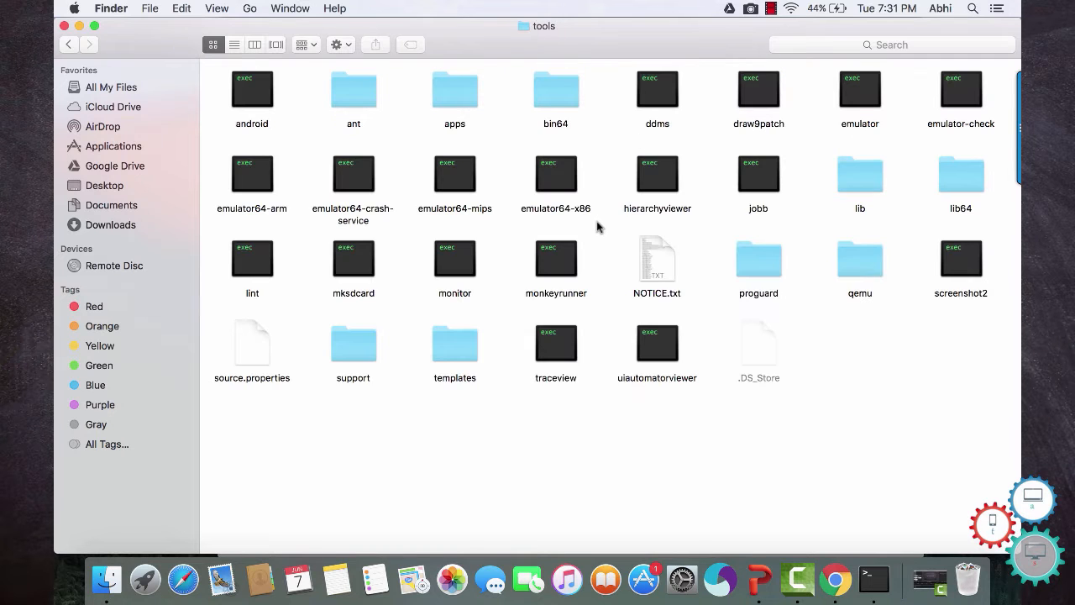
pyautogui.doubleClick(253, 92)
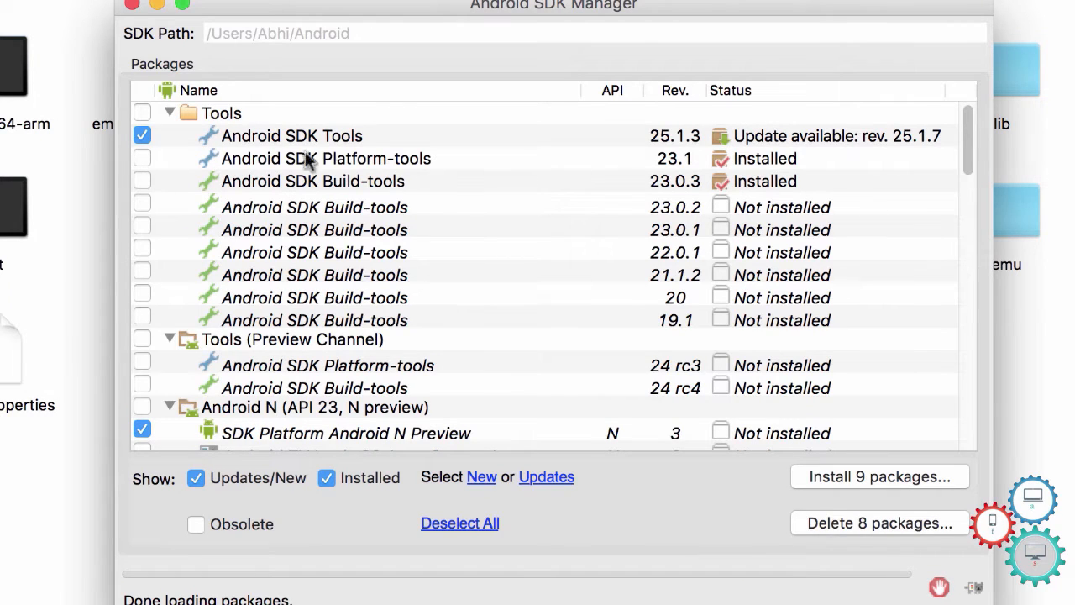
# - Tick Android SDK Platform-tools, Build-tools 23.0.3 and the Android 6.0 (API 23) packages
pyautogui.click(141, 158)
pyautogui.click(141, 182)
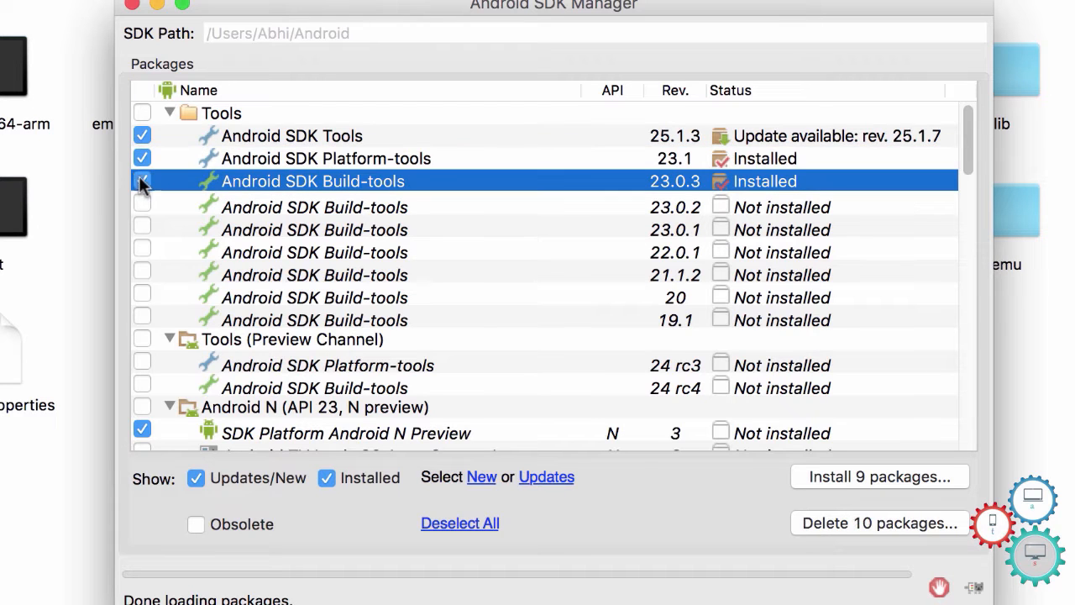
pyautogui.moveTo(971, 162); pyautogui.dragTo(981, 216)
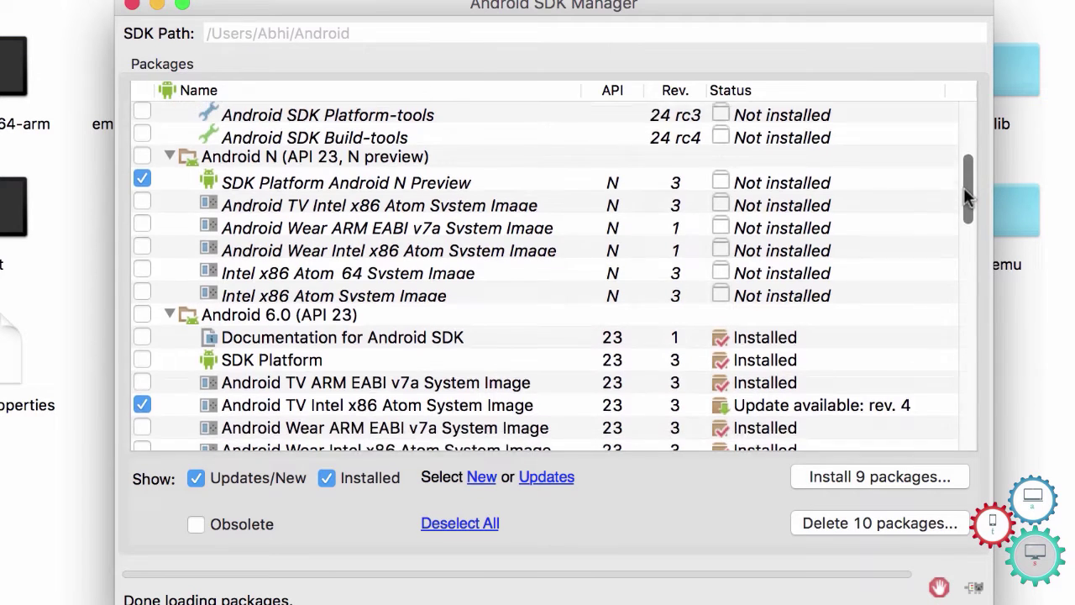
pyautogui.moveTo(970, 195); pyautogui.dragTo(971, 220)
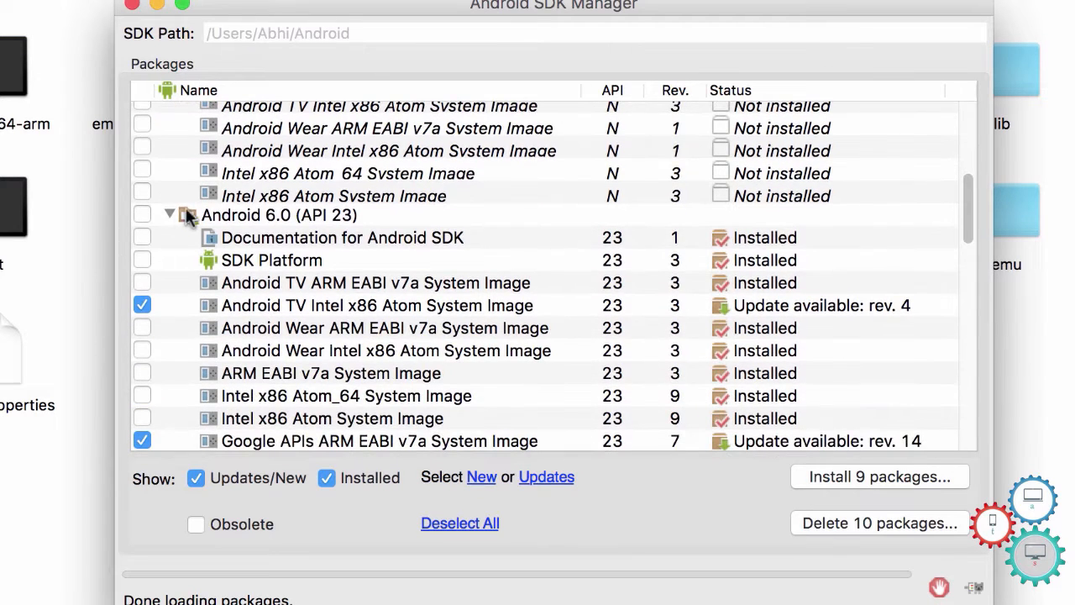
pyautogui.click(142, 215)
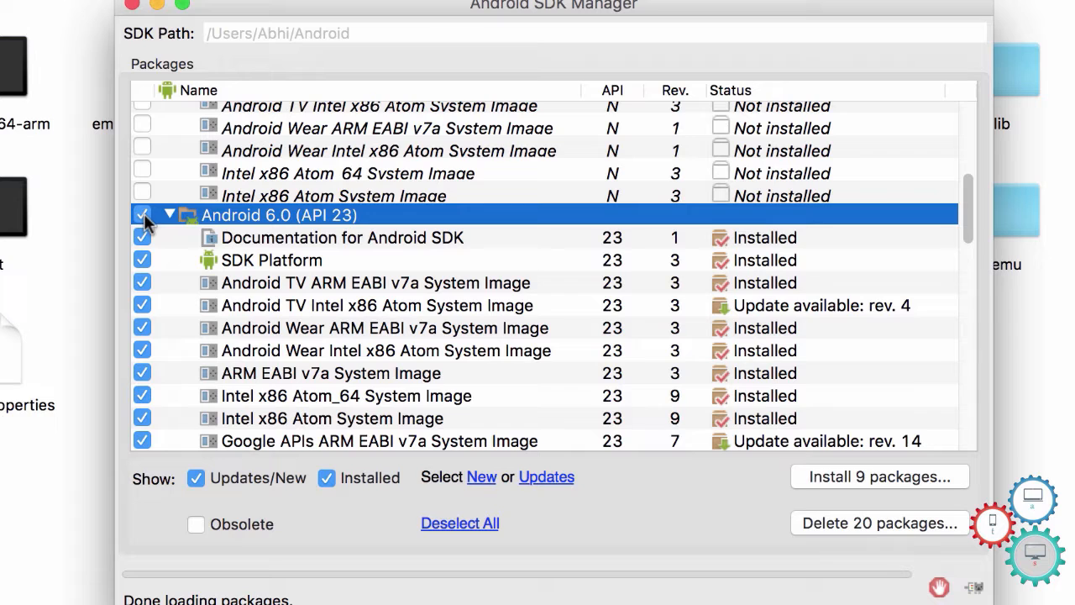
pyautogui.moveTo(973, 200); pyautogui.dragTo(966, 269)
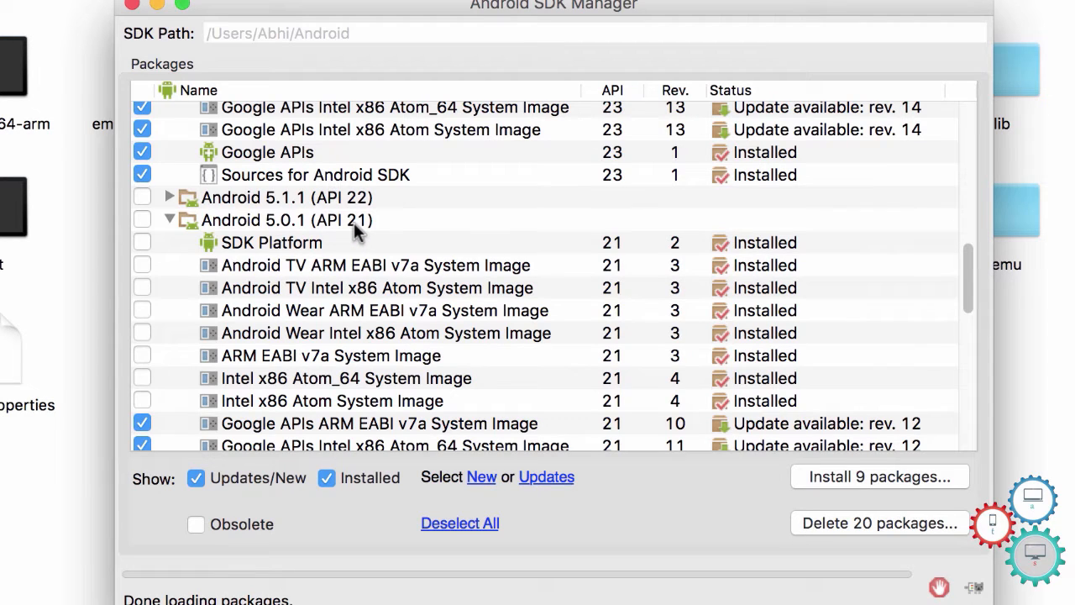
# - Choose the Android 5.1.1 (API 22) group and start installing, reaching the license confirmation
pyautogui.click(141, 220)
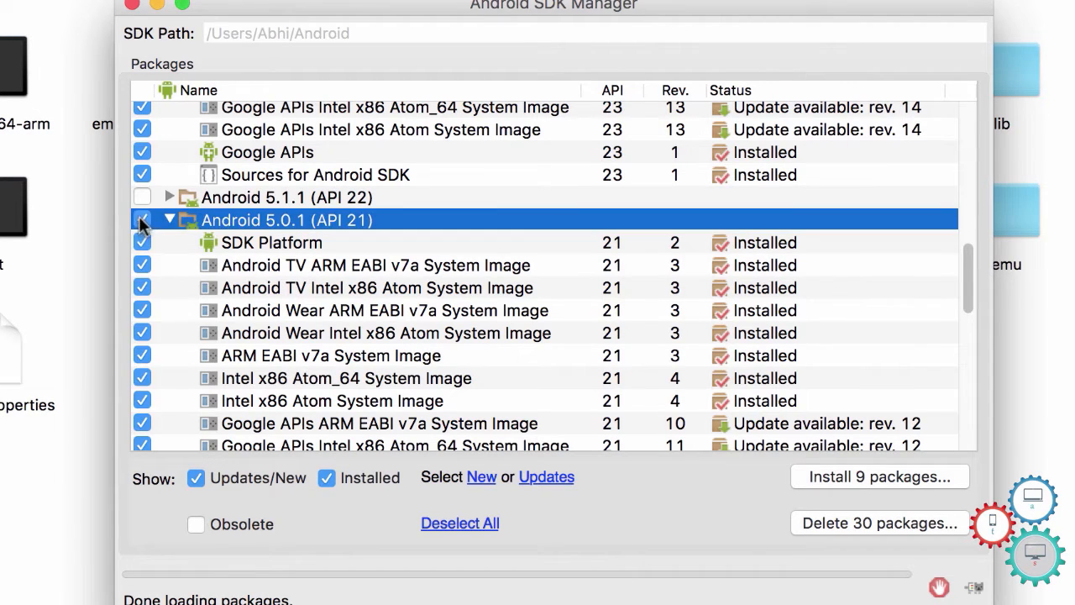
pyautogui.click(142, 220)
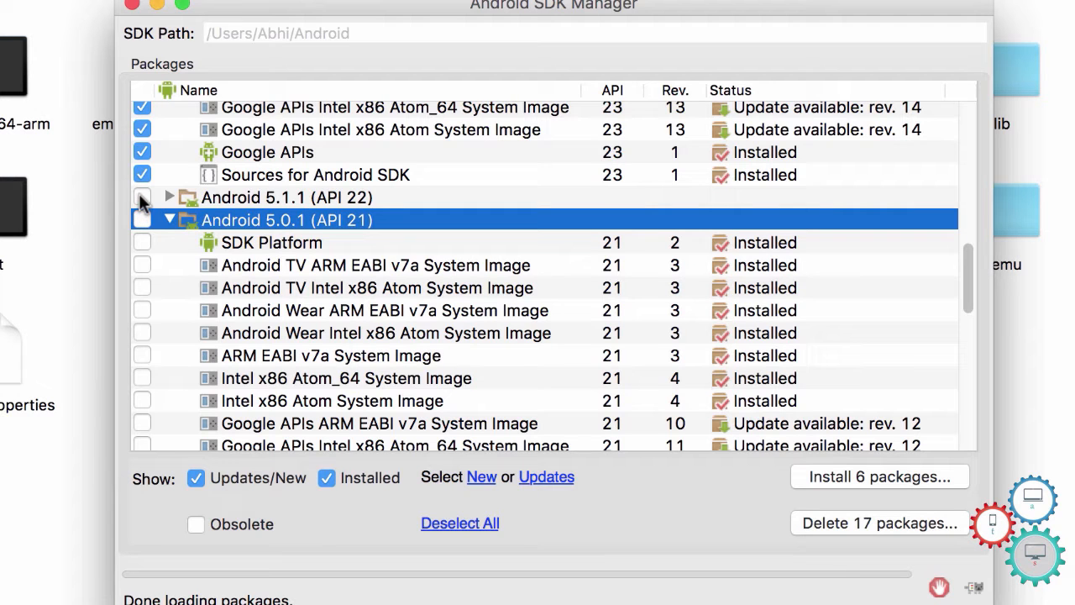
pyautogui.click(143, 199)
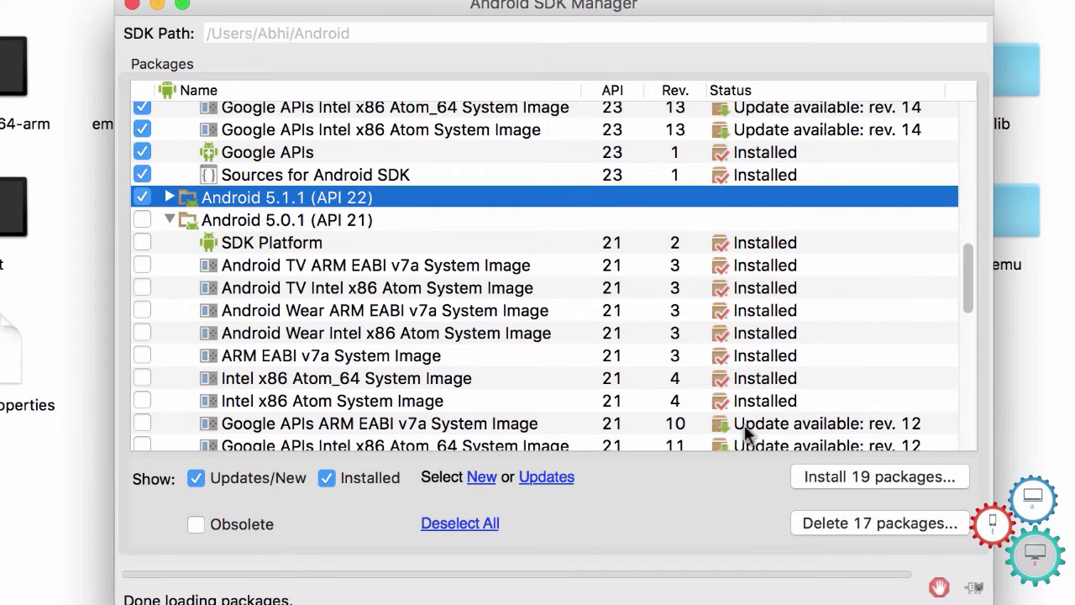
pyautogui.click(879, 476)
pyautogui.click(147, 73)
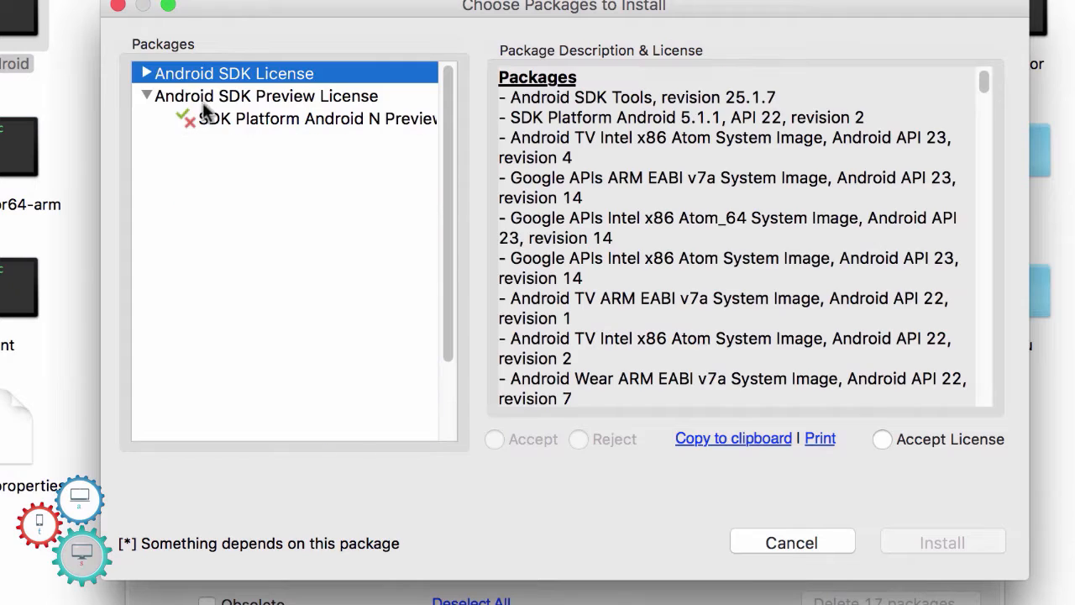
# - Accept the Android SDK and SDK Preview licenses for the selected packages and start installing them
pyautogui.click(882, 440)
pyautogui.click(293, 119)
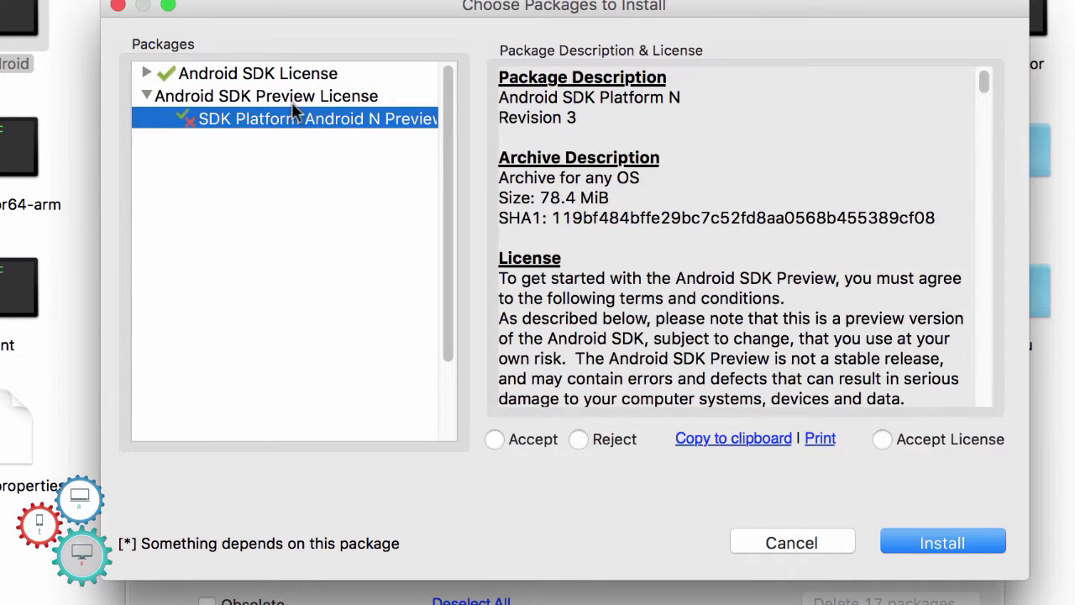
pyautogui.click(266, 95)
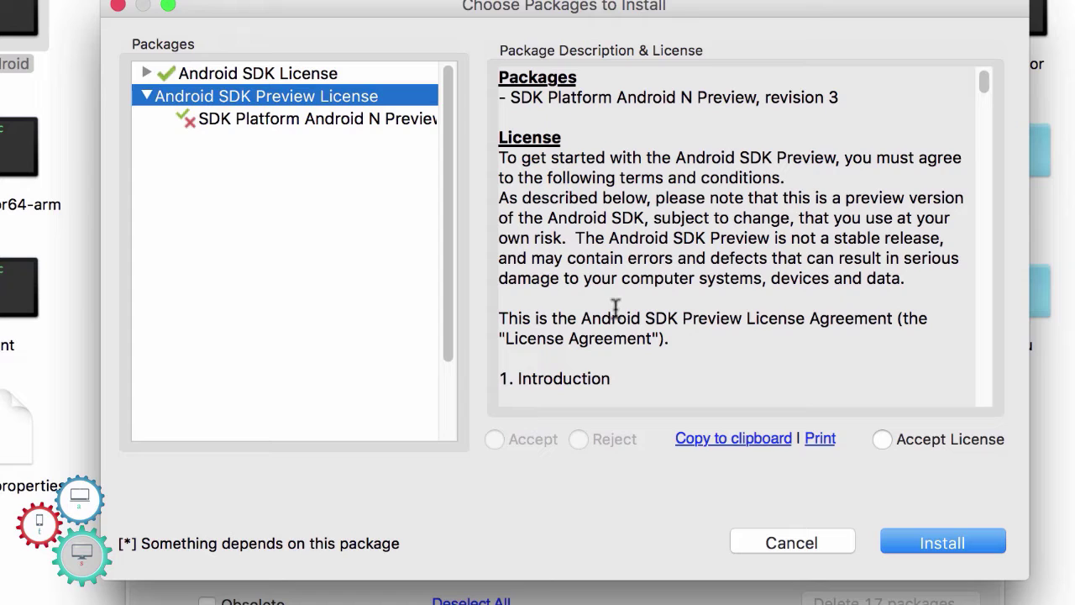
pyautogui.click(882, 439)
pyautogui.click(321, 120)
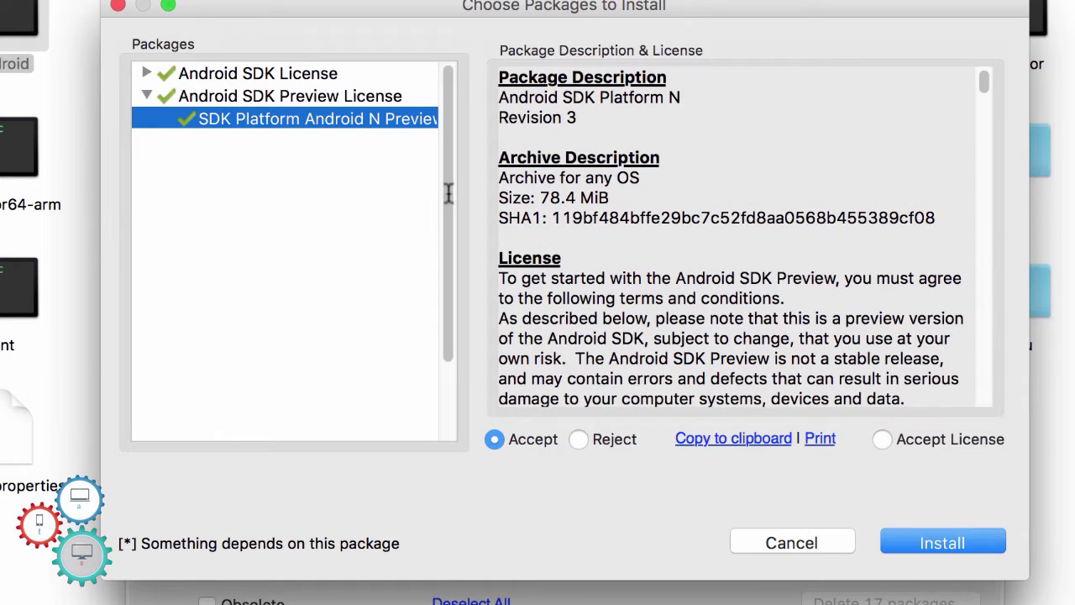
pyautogui.click(882, 440)
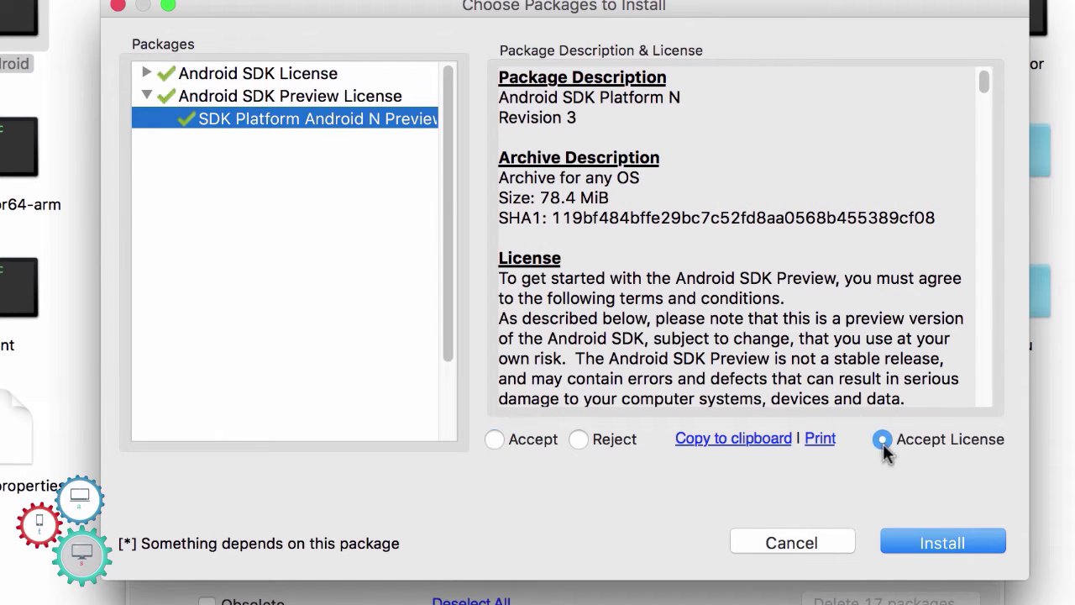
pyautogui.click(947, 541)
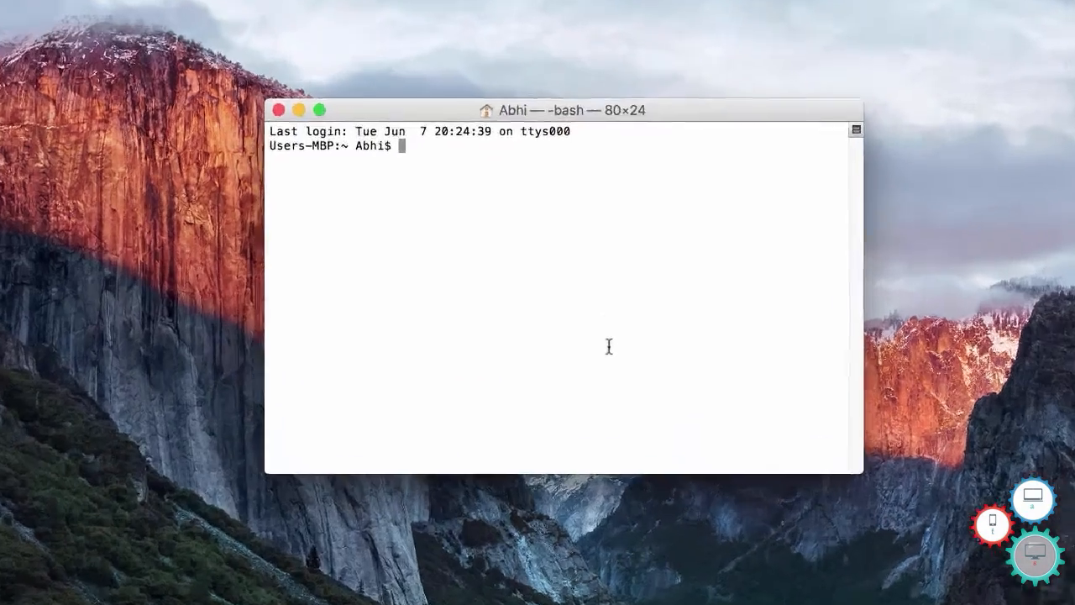
pyautogui.write('vim ')
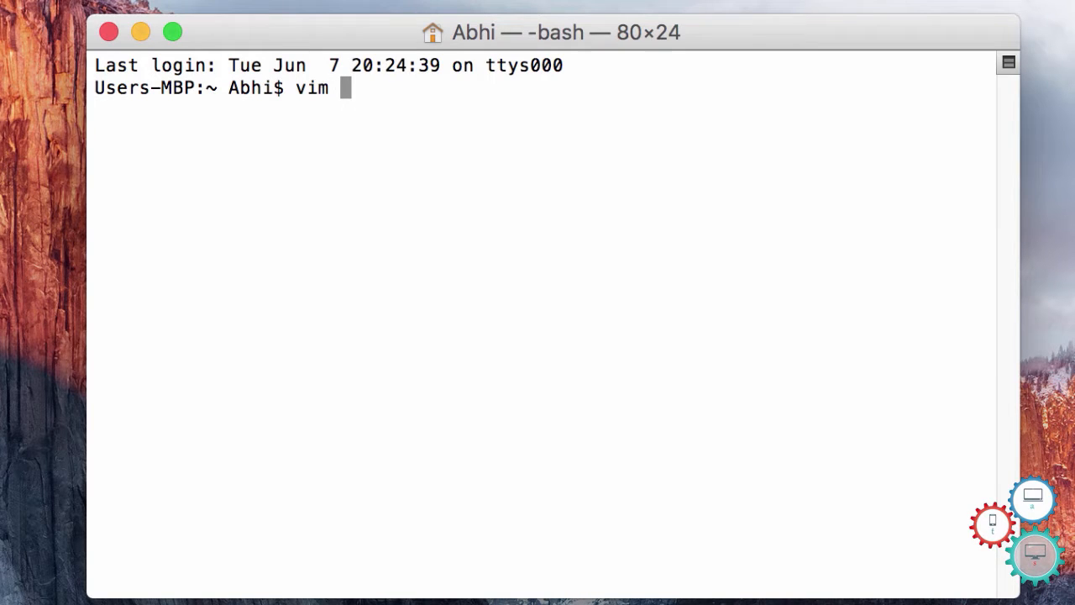
pyautogui.write('~/.')
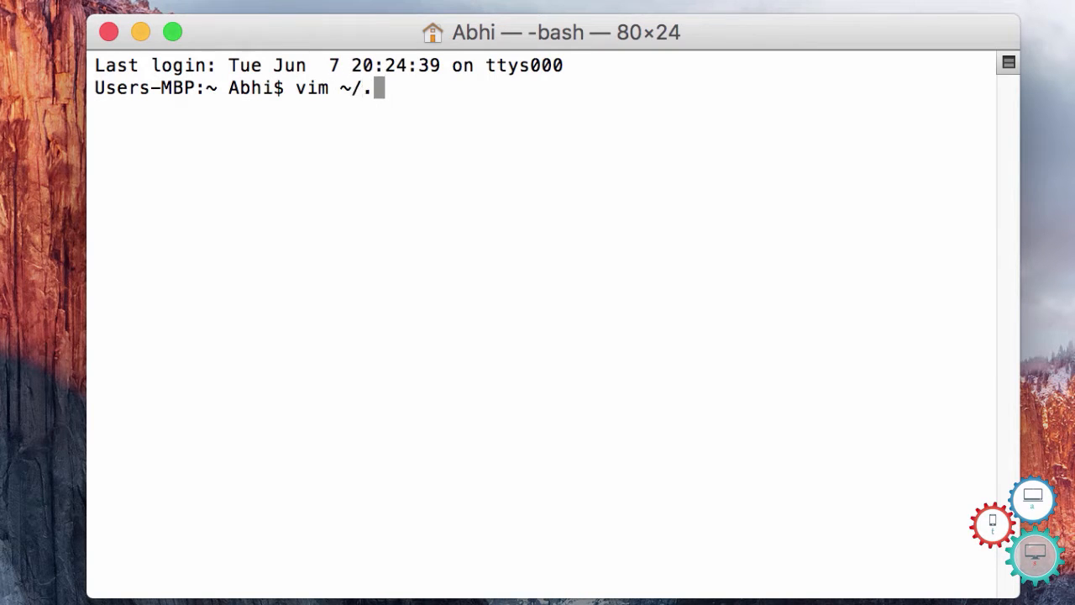
pyautogui.write('bash')
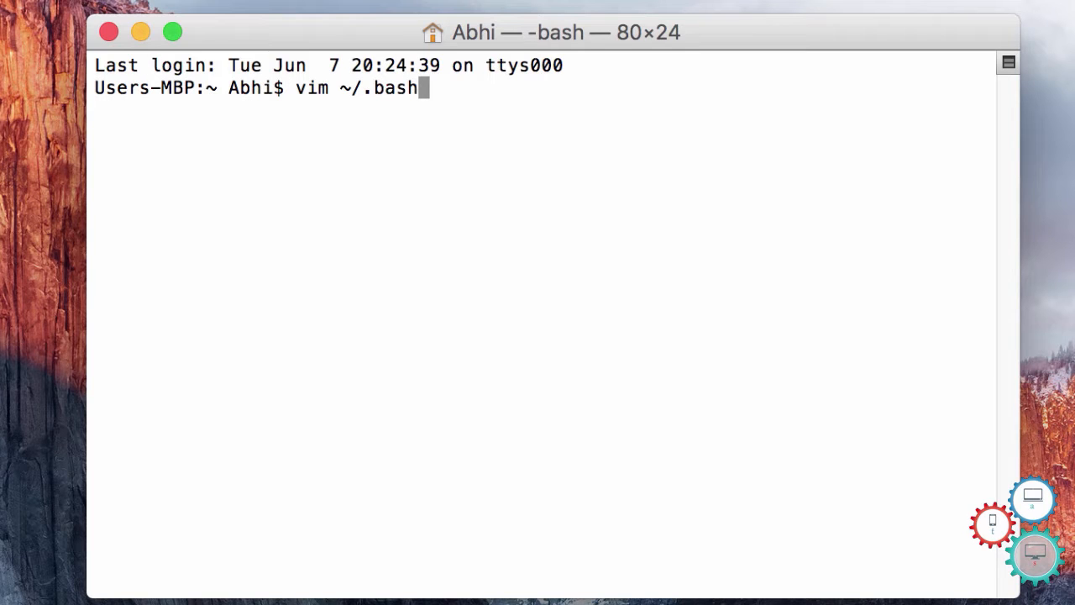
pyautogui.write('_profile')
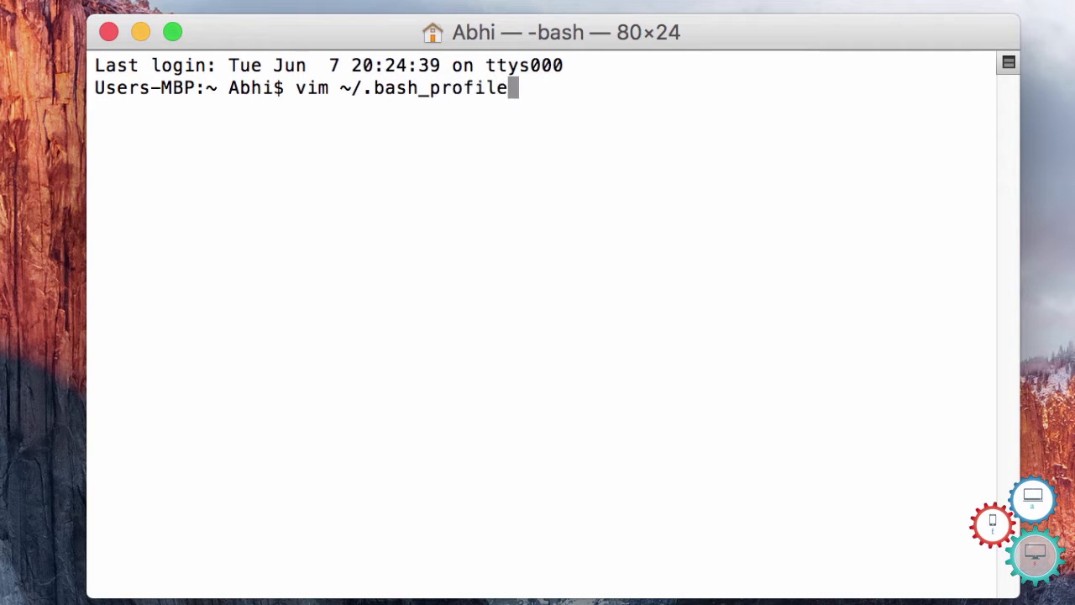
# - Run vim ~/.bash_profile to view the JAVA_HOME, M2_HOME, ANDROID_HOME and PATH exports
pyautogui.press('Return')
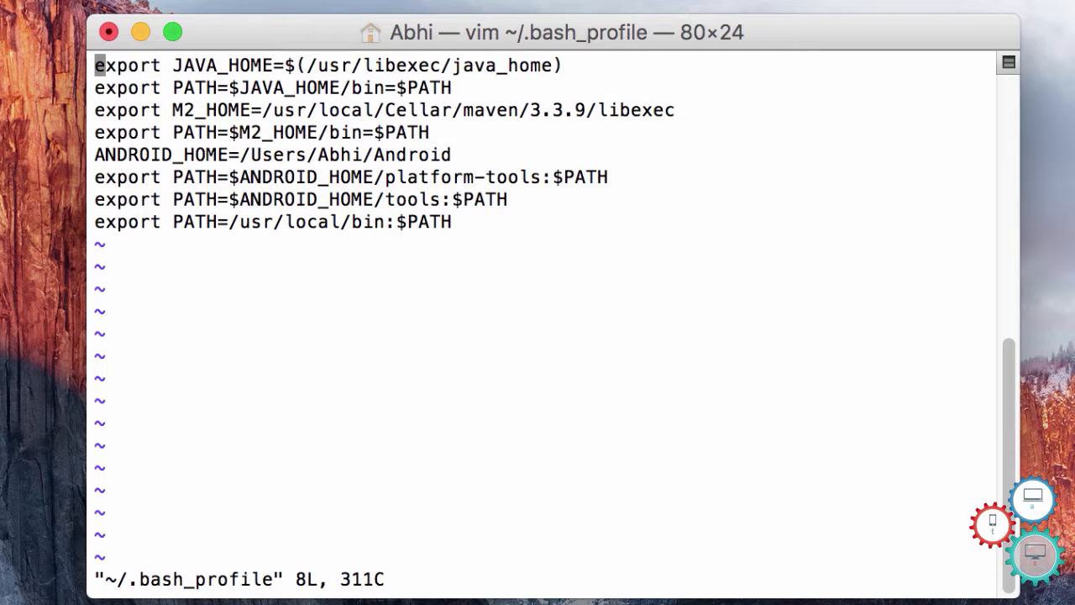
# - Review the ANDROID_HOME and Android platform-tools/tools PATH lines in the profile, then leave insert mode
pyautogui.press('i')
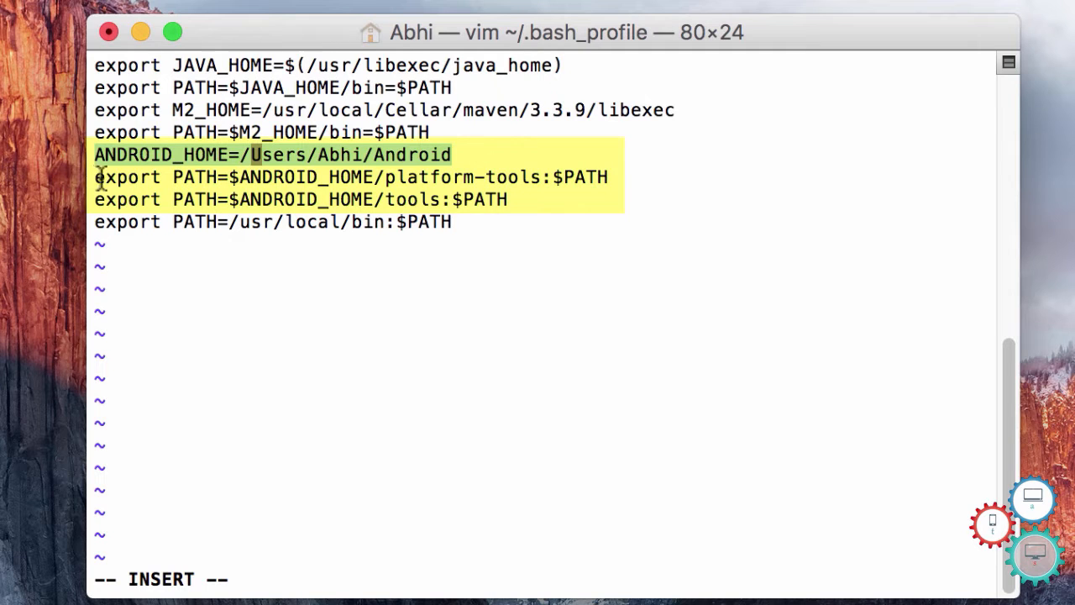
pyautogui.moveTo(94, 176); pyautogui.dragTo(529, 204)
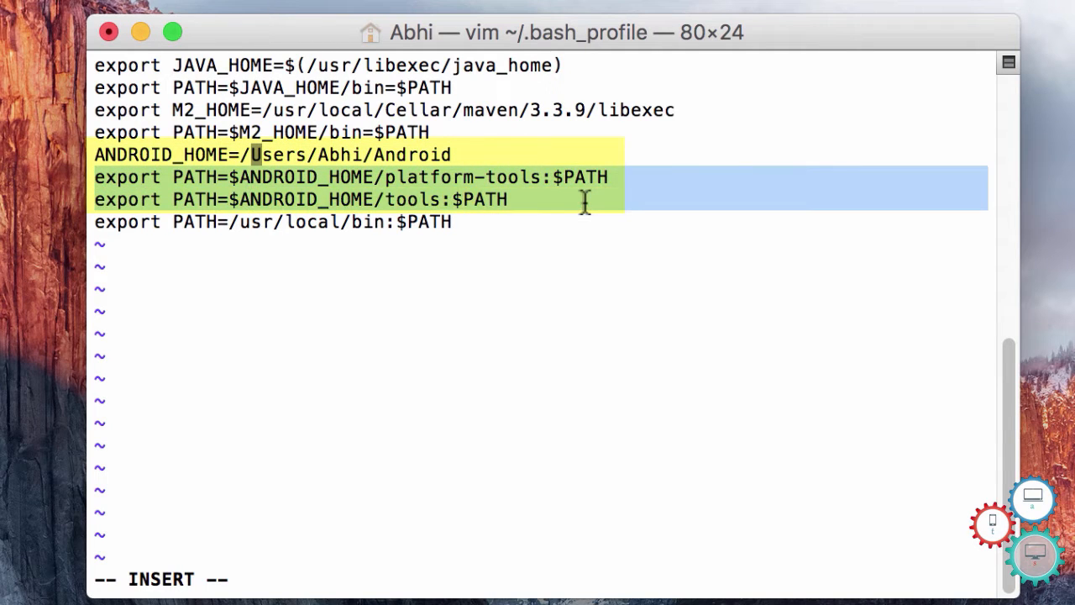
pyautogui.press('Escape')
pyautogui.write(':')
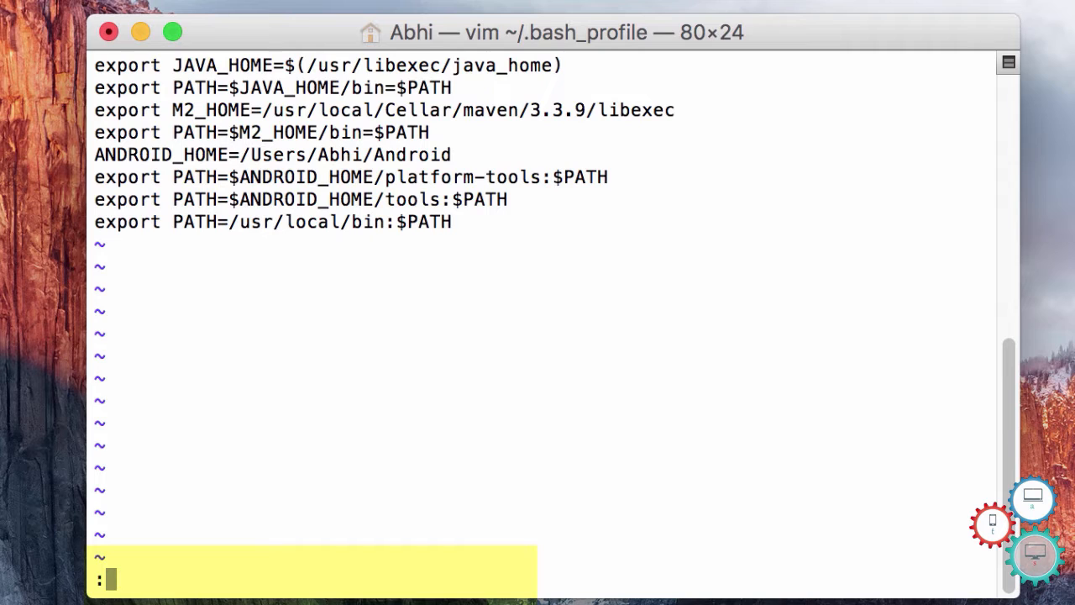
pyautogui.write('wq')
# - Save and quit vim, reload the profile, confirm ANDROID_HOME is /Users/Abhi/Android, and launch SDK Manager with android
pyautogui.press('Return')
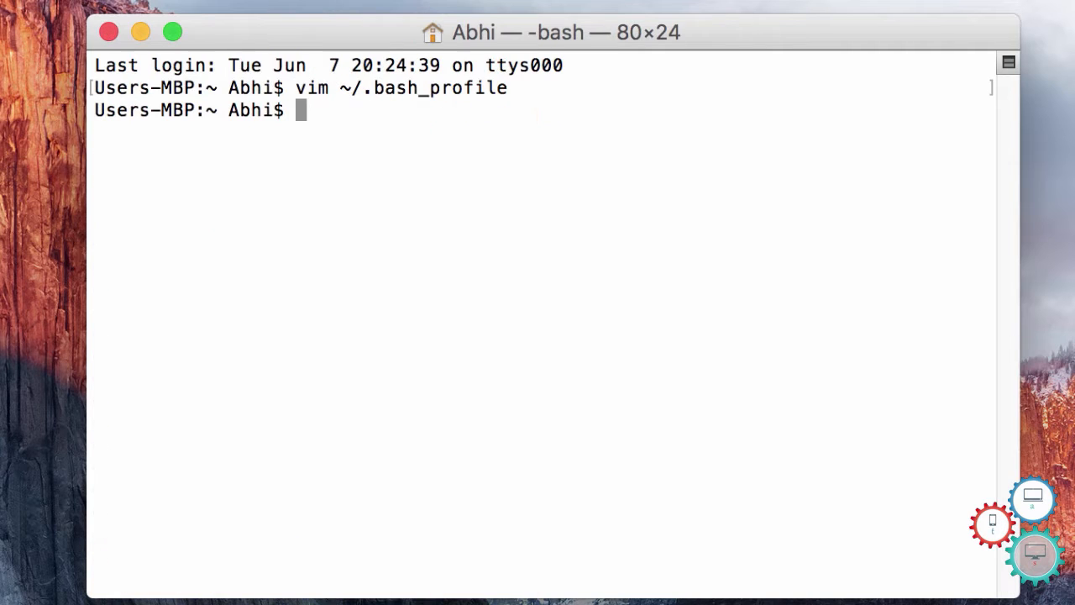
pyautogui.write('source ')
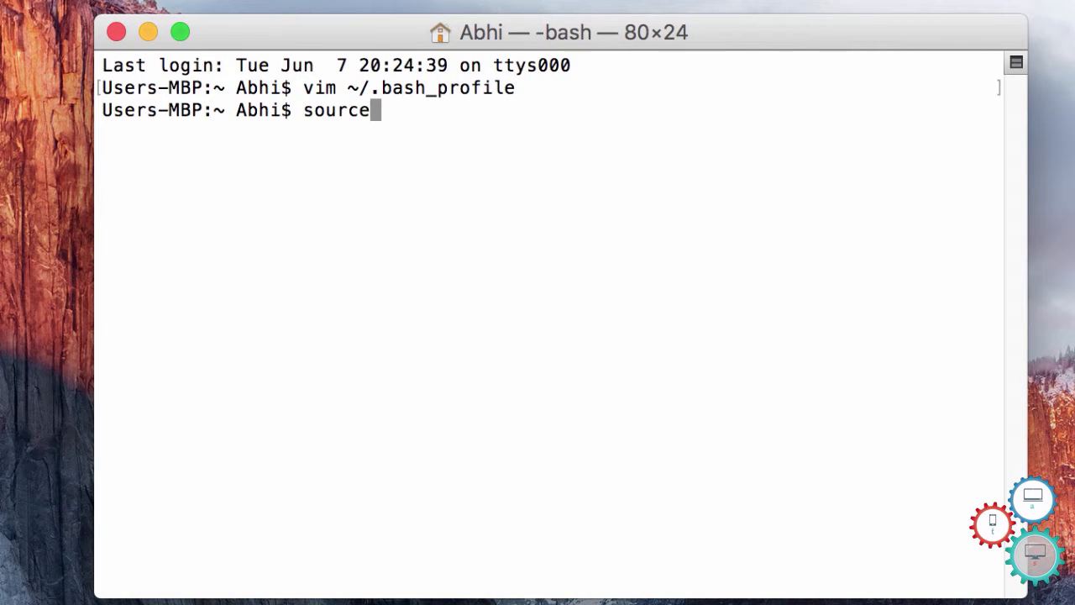
pyautogui.write('~/.')
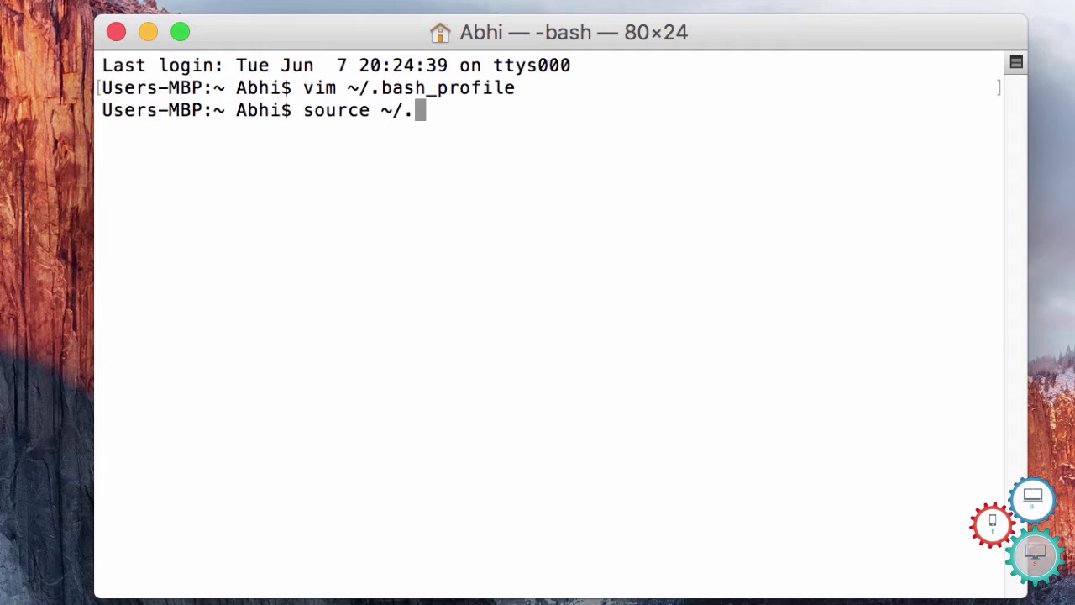
pyautogui.write('bash_profile')
pyautogui.press('Return')
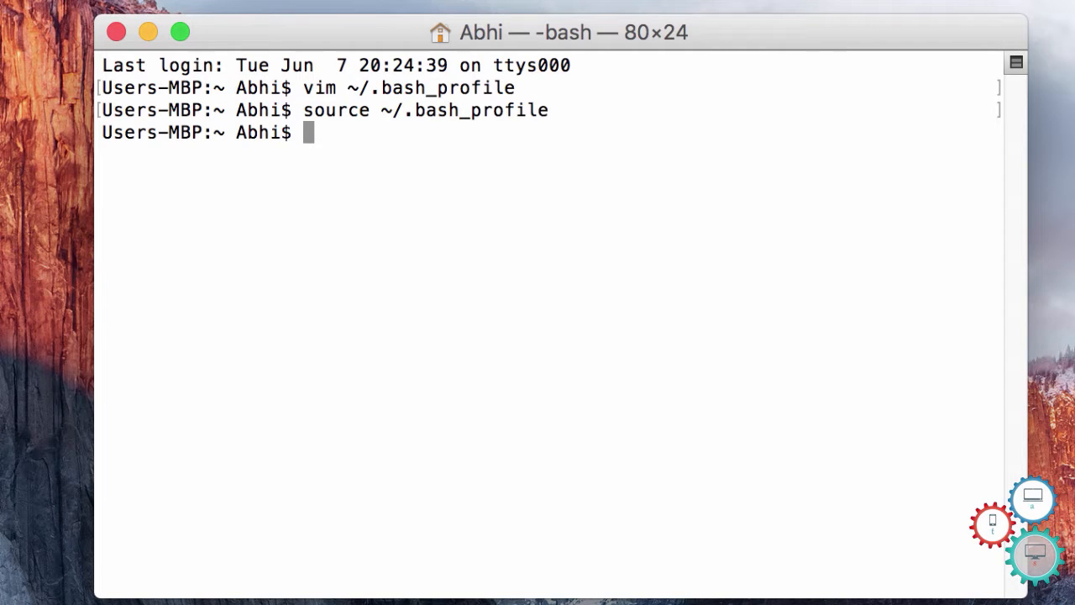
pyautogui.write('ech')
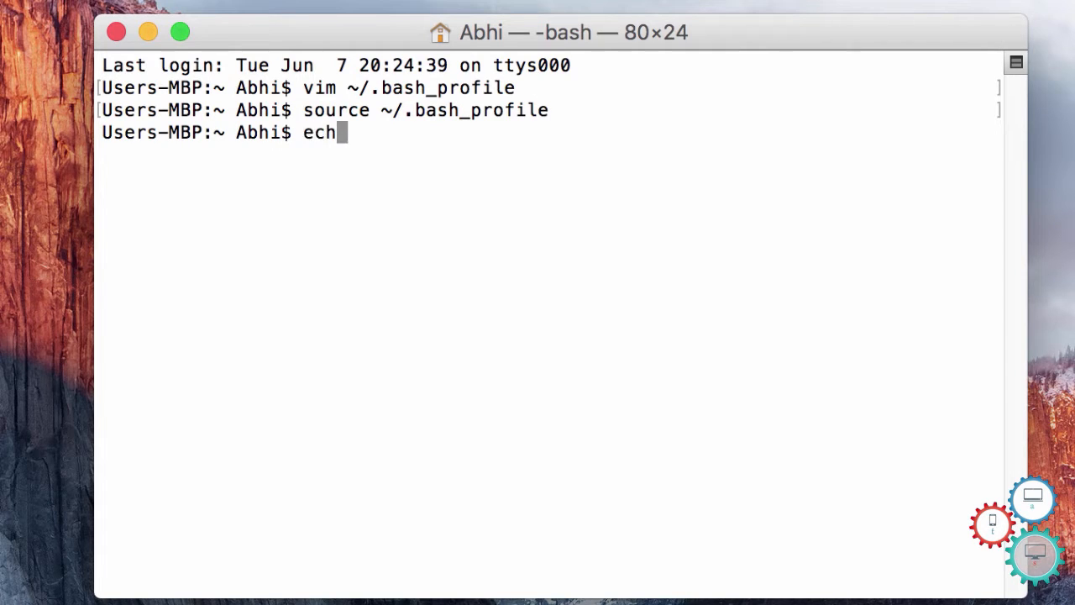
pyautogui.write('o $')
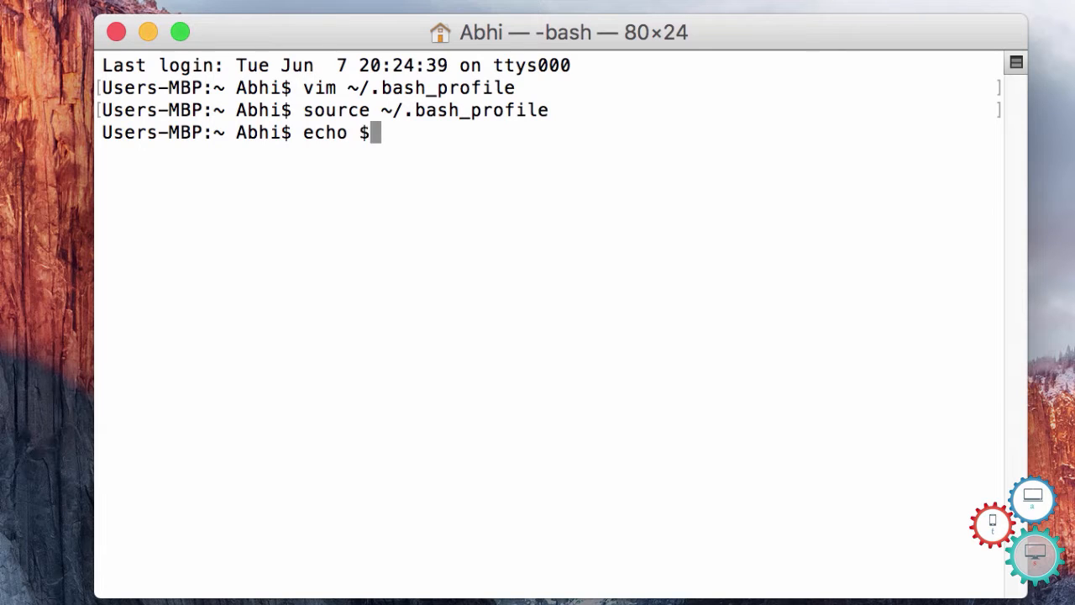
pyautogui.write('ANDROI')
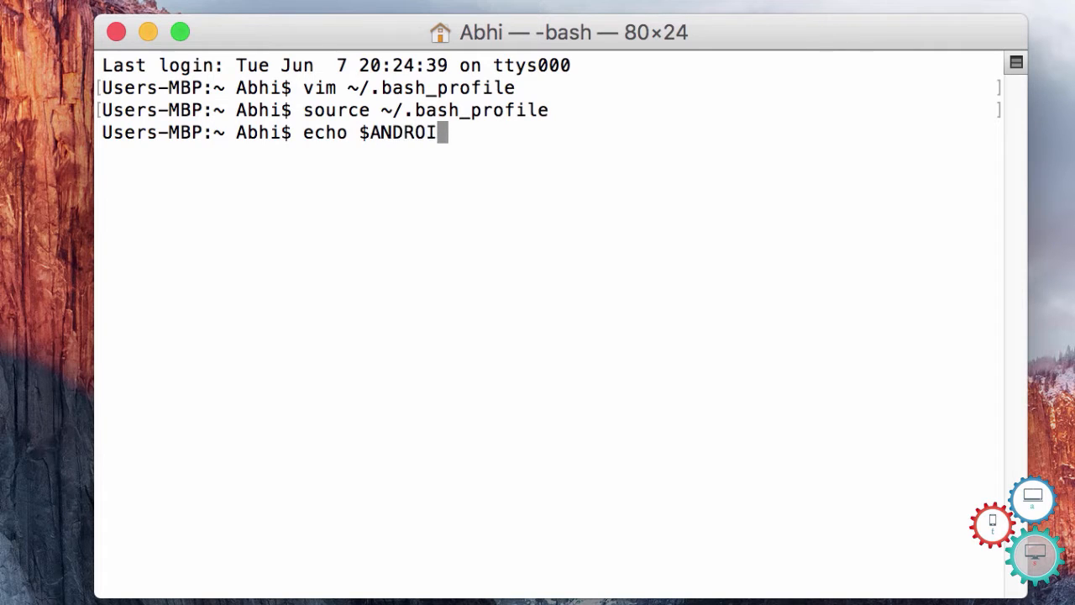
pyautogui.write('D_HO')
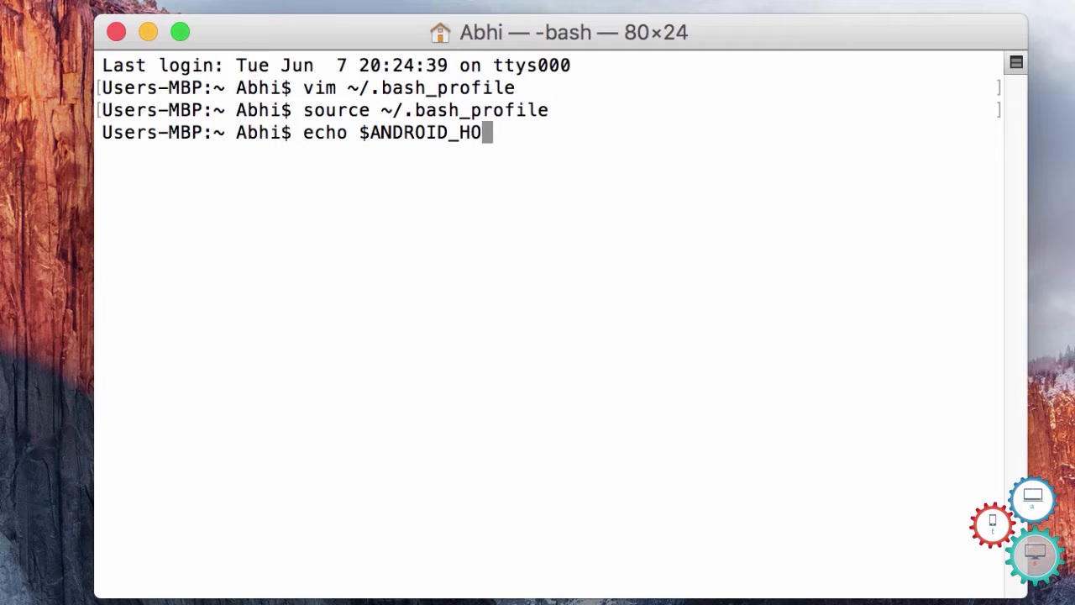
pyautogui.write('ME')
pyautogui.press('Return')
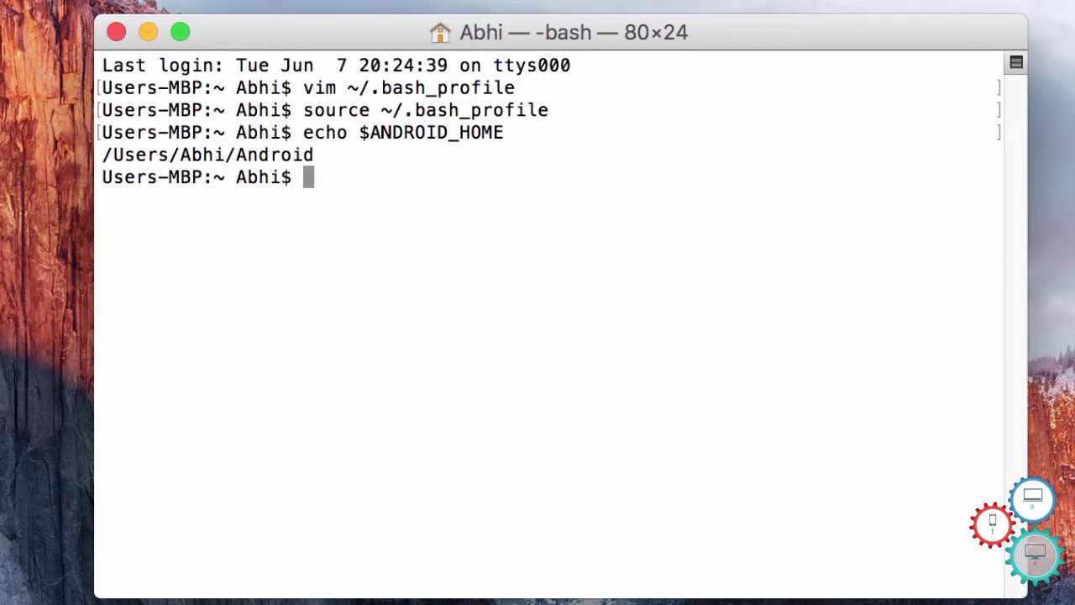
pyautogui.write('android')
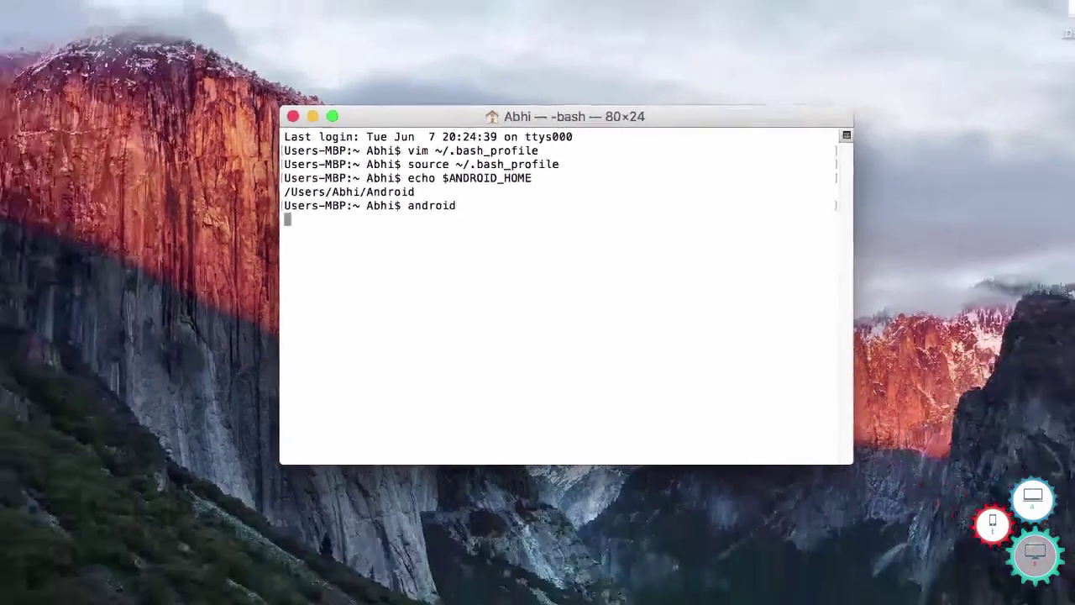
pyautogui.press('Return')
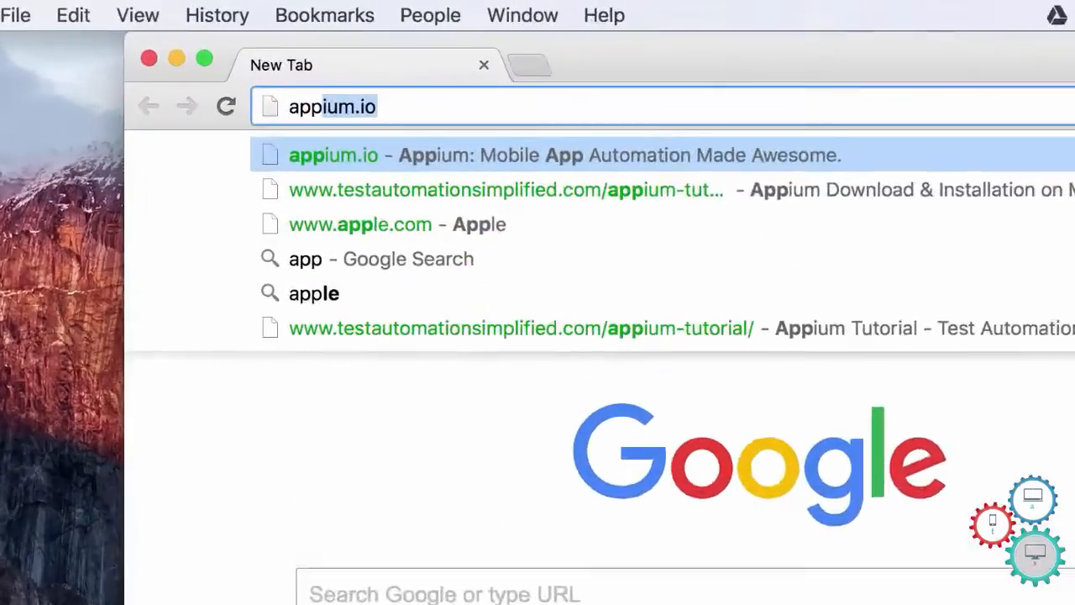
pyautogui.write('i')
pyautogui.write('um')
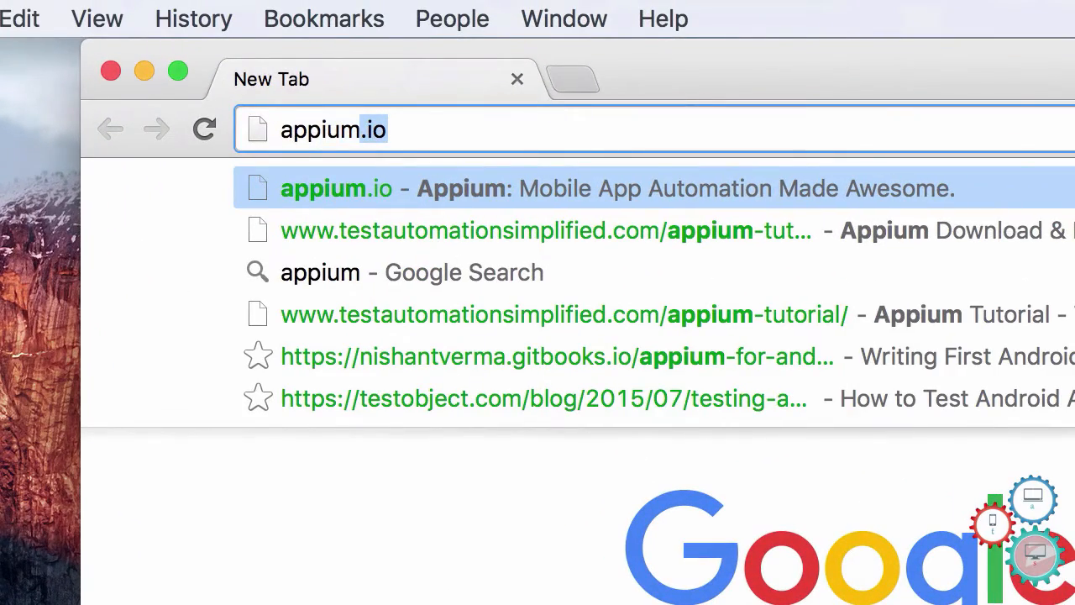
pyautogui.write('.io')
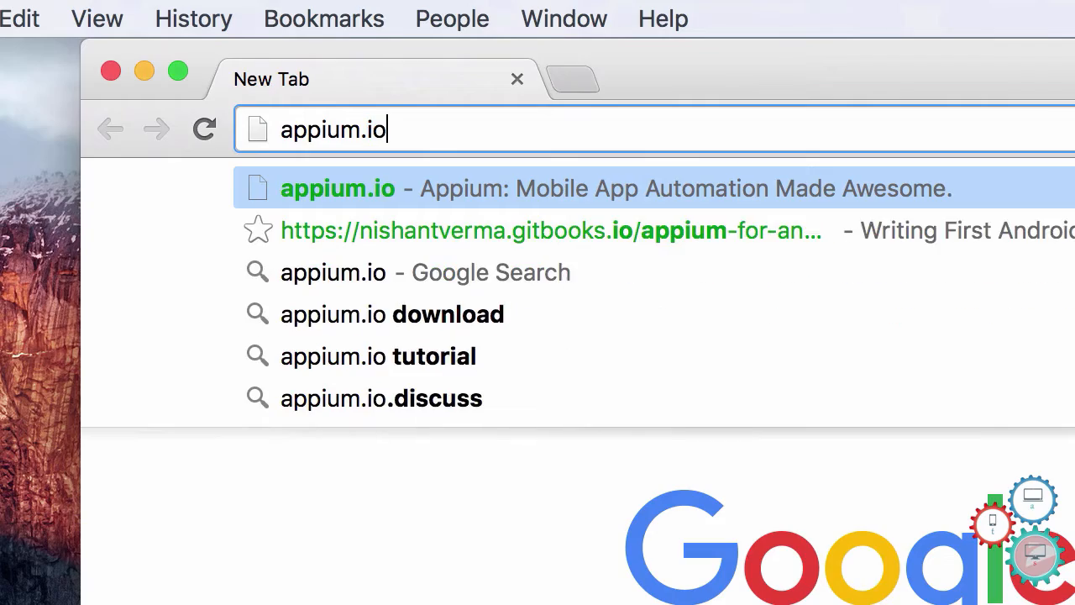
# - Load appium.io in a full-size window and download the Appium installer
pyautogui.press('Return')
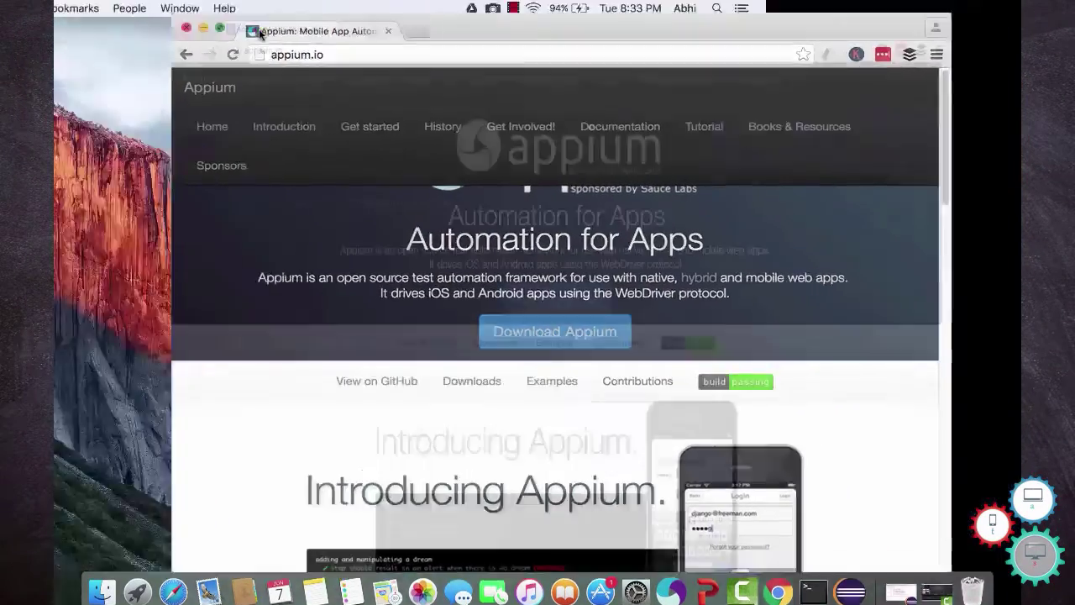
pyautogui.click(262, 33)
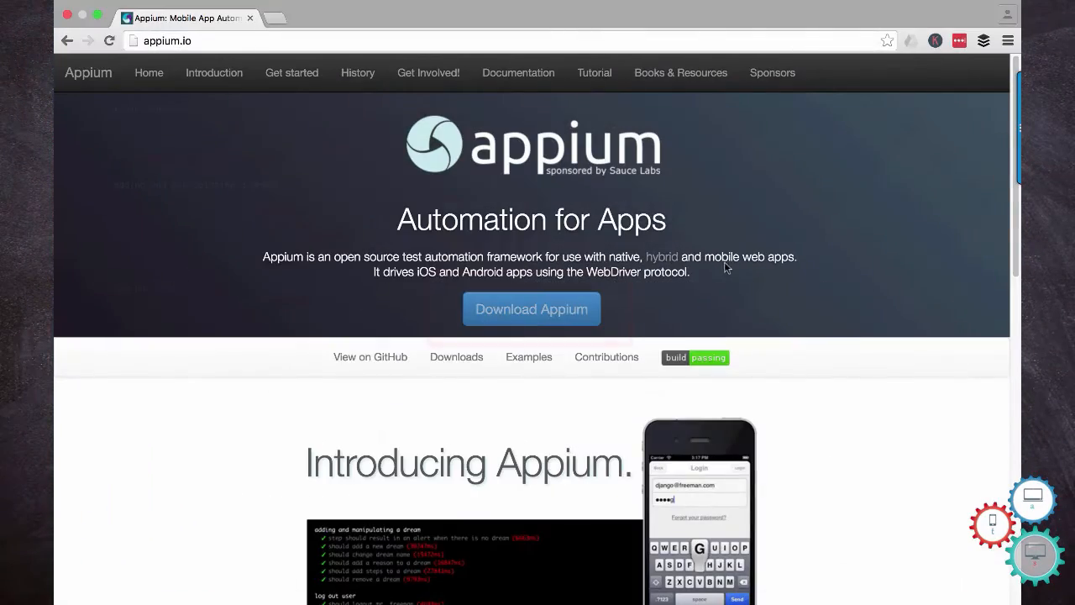
pyautogui.click(546, 318)
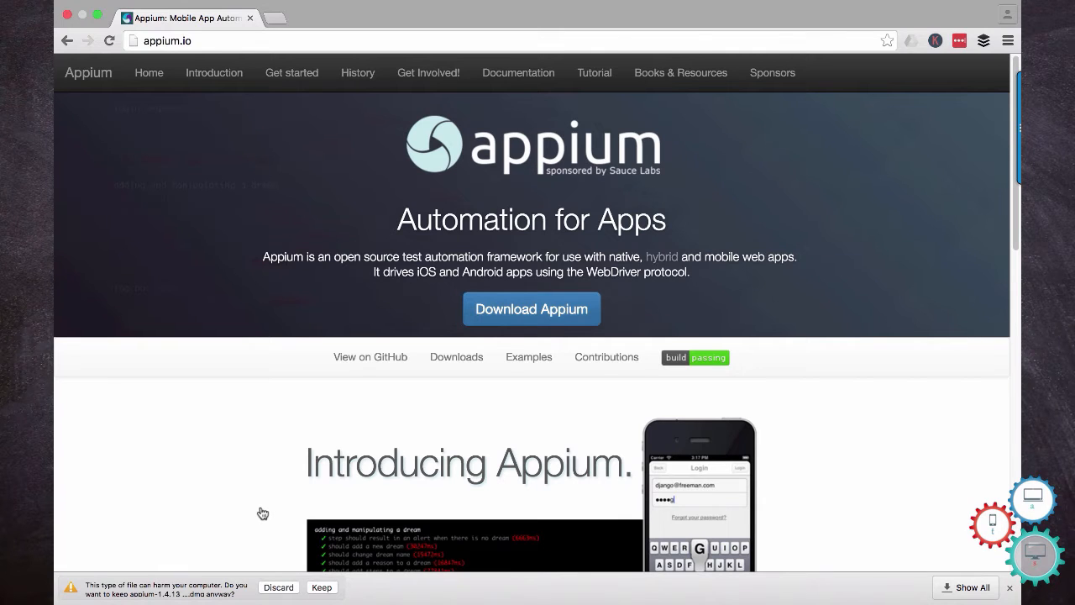
# - Keep the downloaded appium-1.4.13 (1).dmg and open the disk image
pyautogui.click(322, 588)
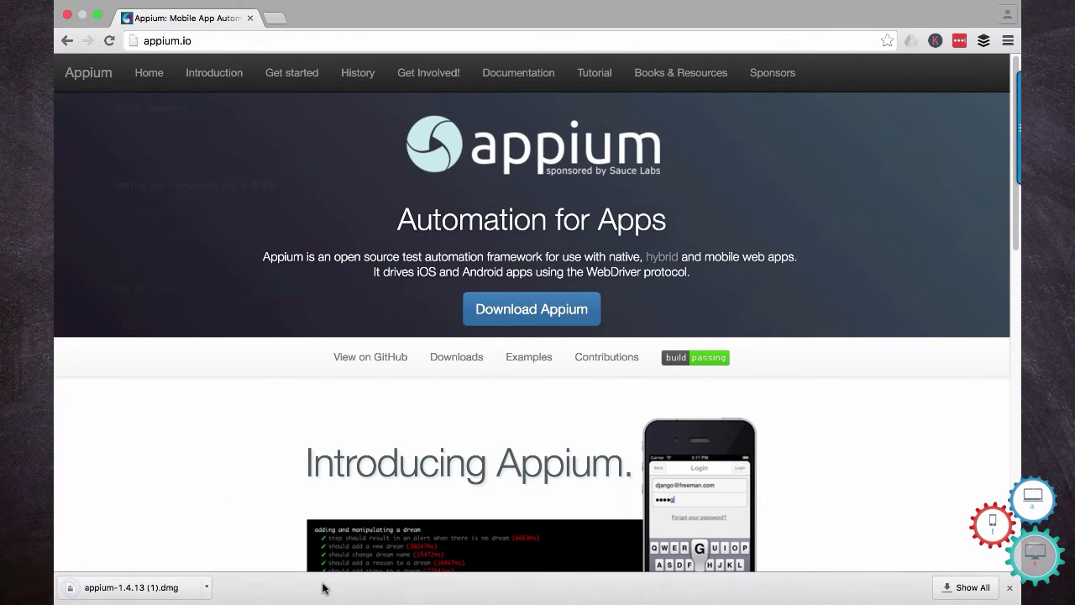
pyautogui.click(206, 588)
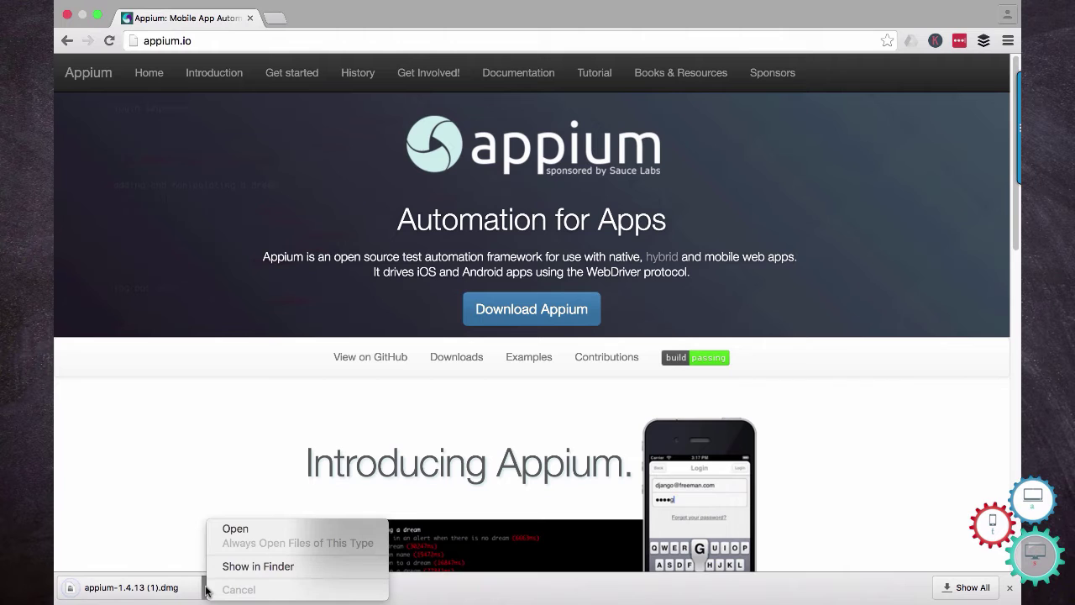
pyautogui.click(236, 531)
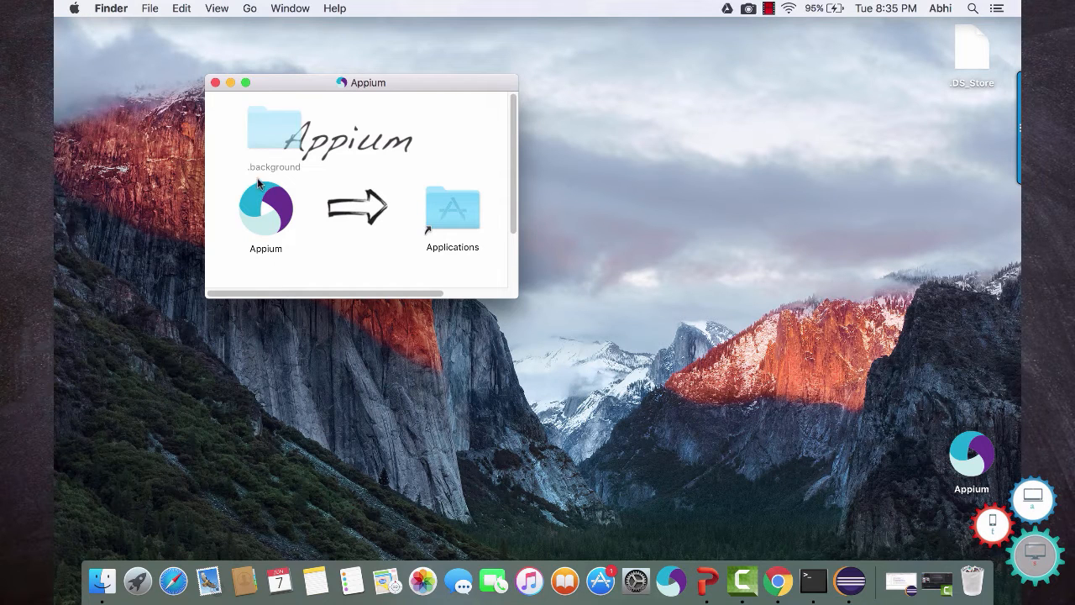
# - Drag Appium from its mounted disk image into the Applications folder
pyautogui.moveTo(266, 208)
pyautogui.mouseDown()
pyautogui.moveTo(413, 176)
pyautogui.moveTo(467, 208)
pyautogui.moveTo(446, 217)
pyautogui.mouseUp()
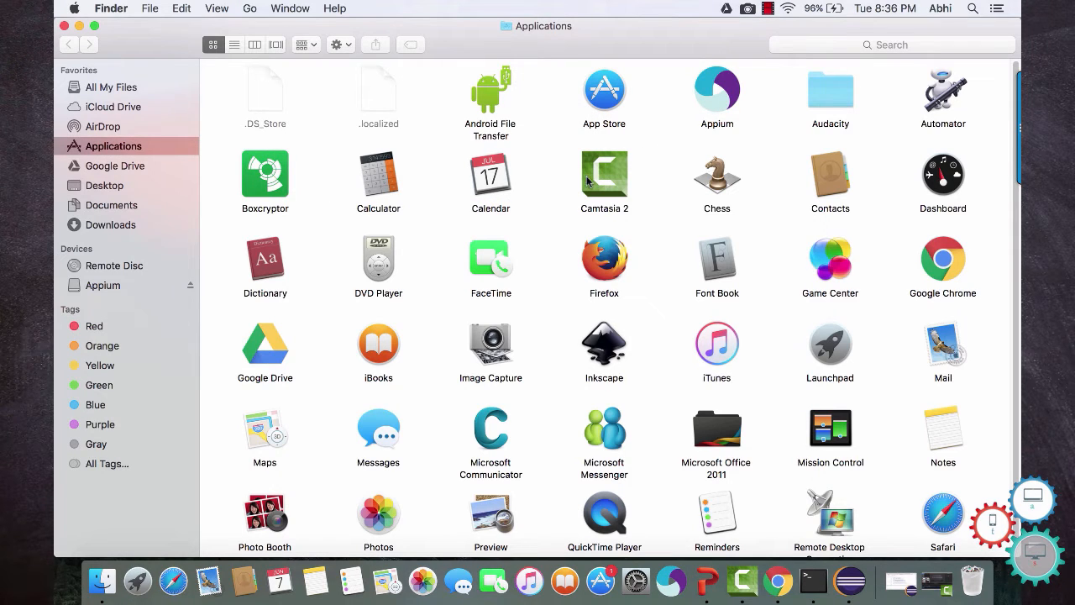
# - Launch Appium from Applications and dismiss the unidentified developer warning
pyautogui.click(713, 101)
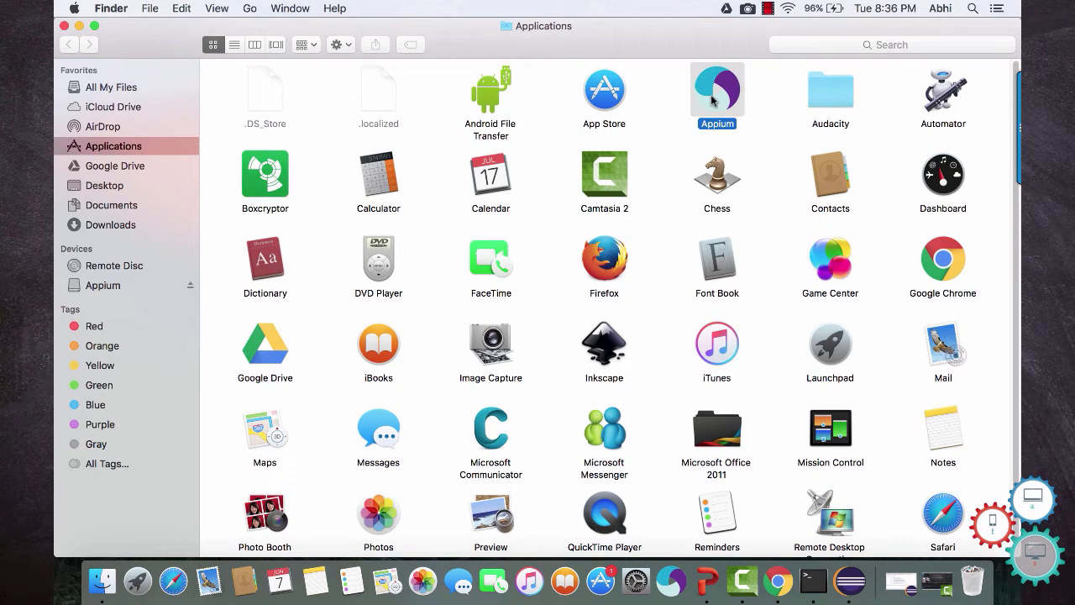
pyautogui.doubleClick(712, 101)
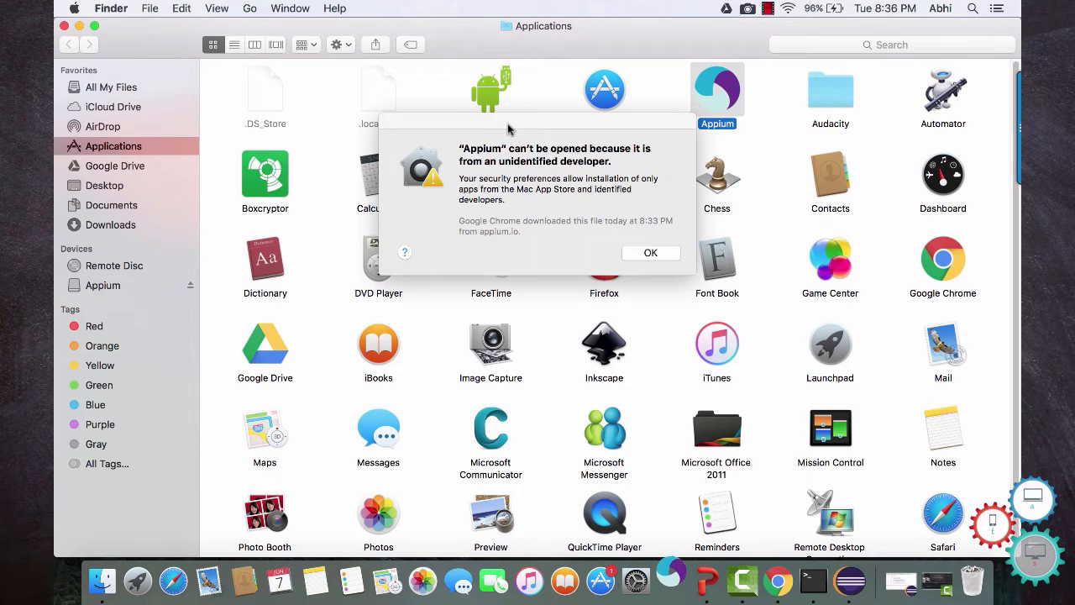
pyautogui.click(650, 254)
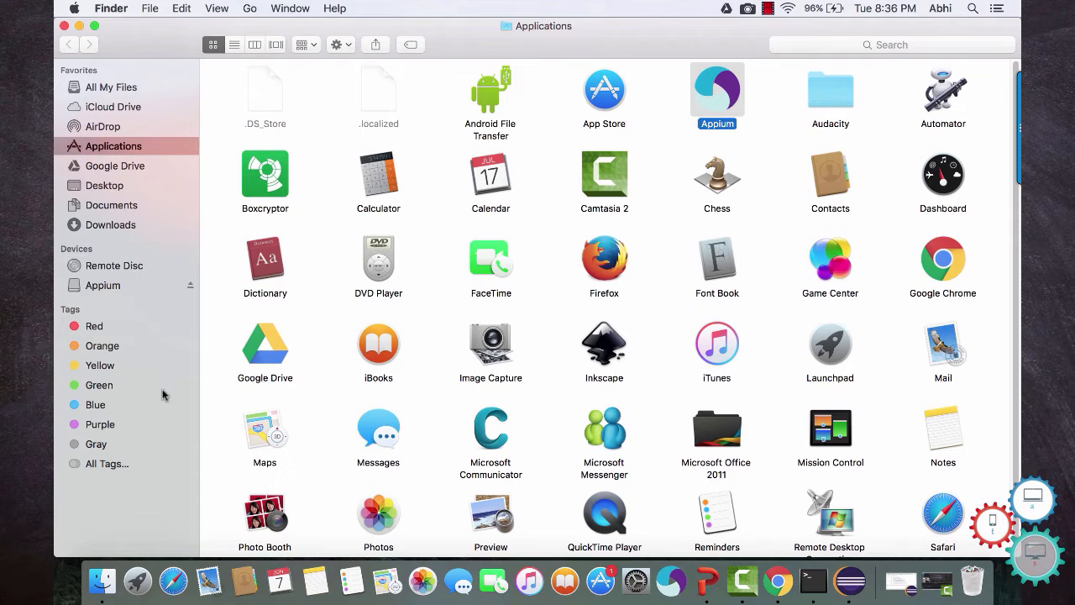
# - Open Appium 1.4.13 via right-click Open, confirming past the unidentified developer block
pyautogui.rightClick(724, 102)
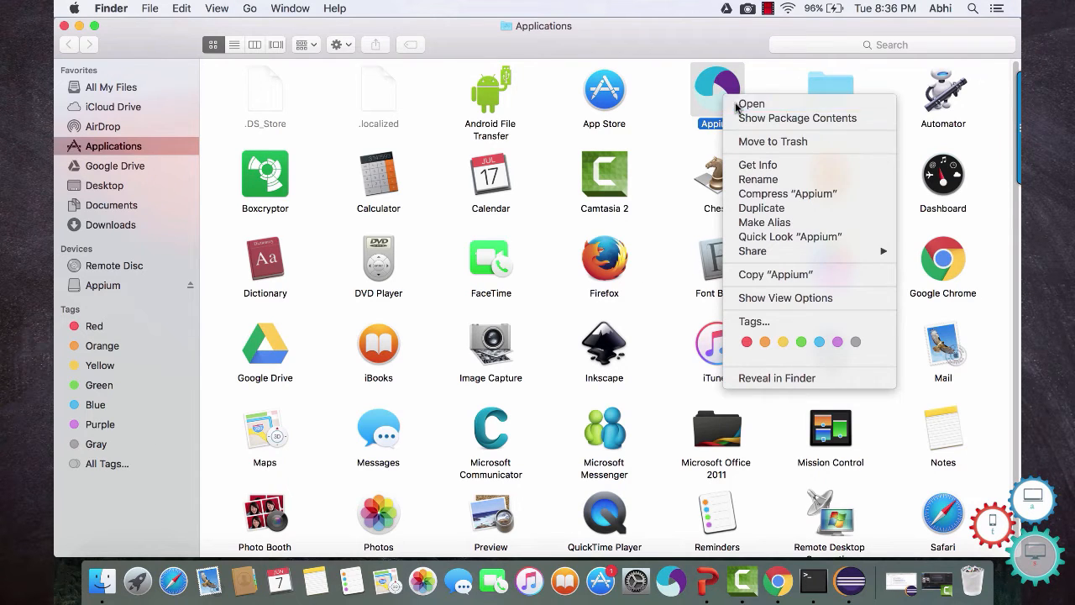
pyautogui.click(738, 105)
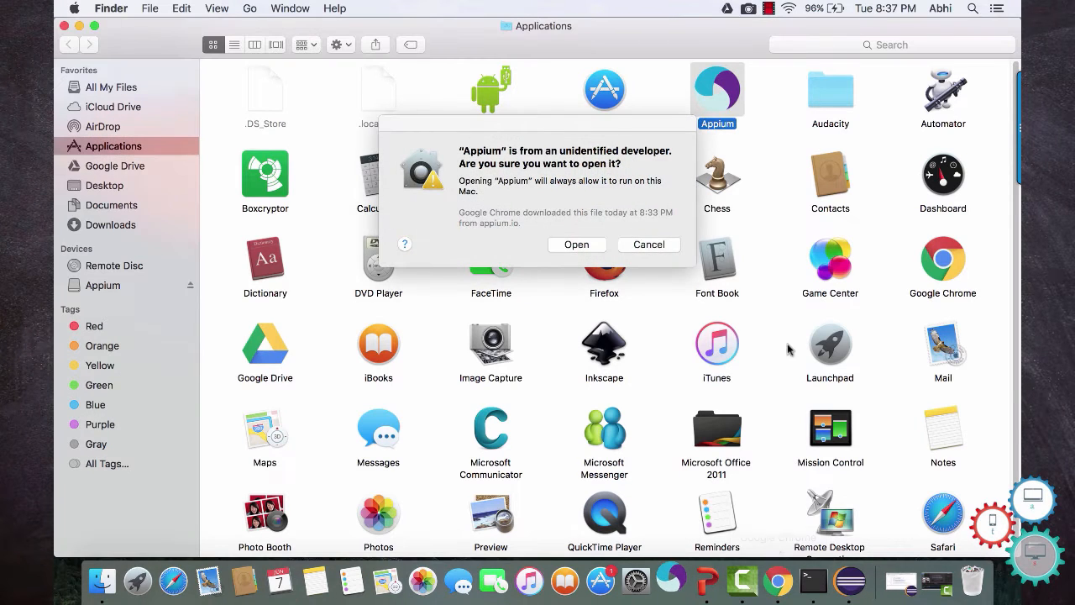
pyautogui.click(576, 244)
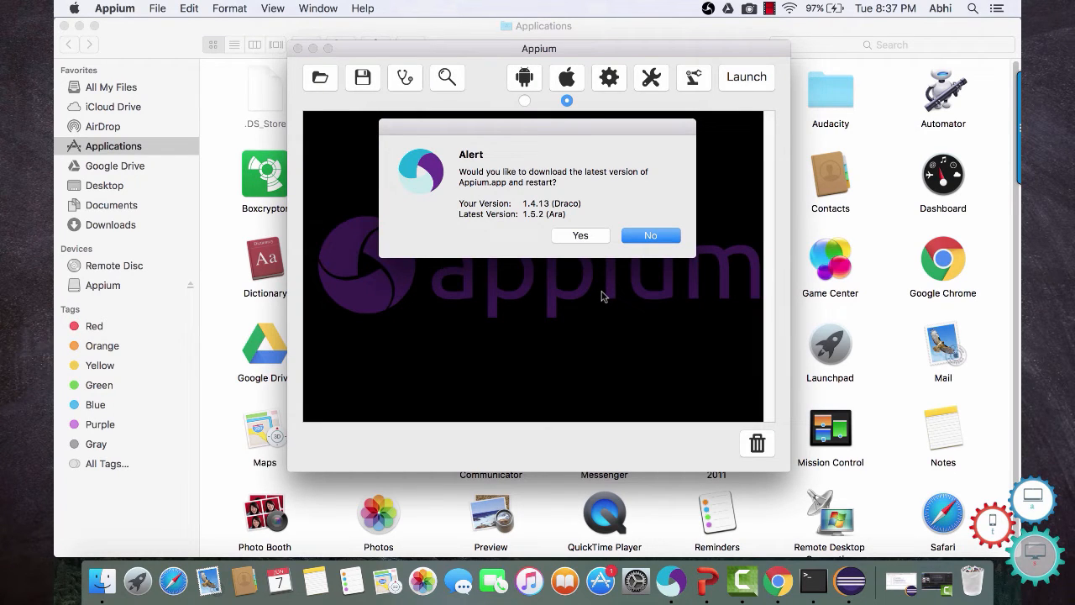
# - Accept downloading the latest Appium version and bring the relaunched Appium window up from the Dock
pyautogui.click(582, 236)
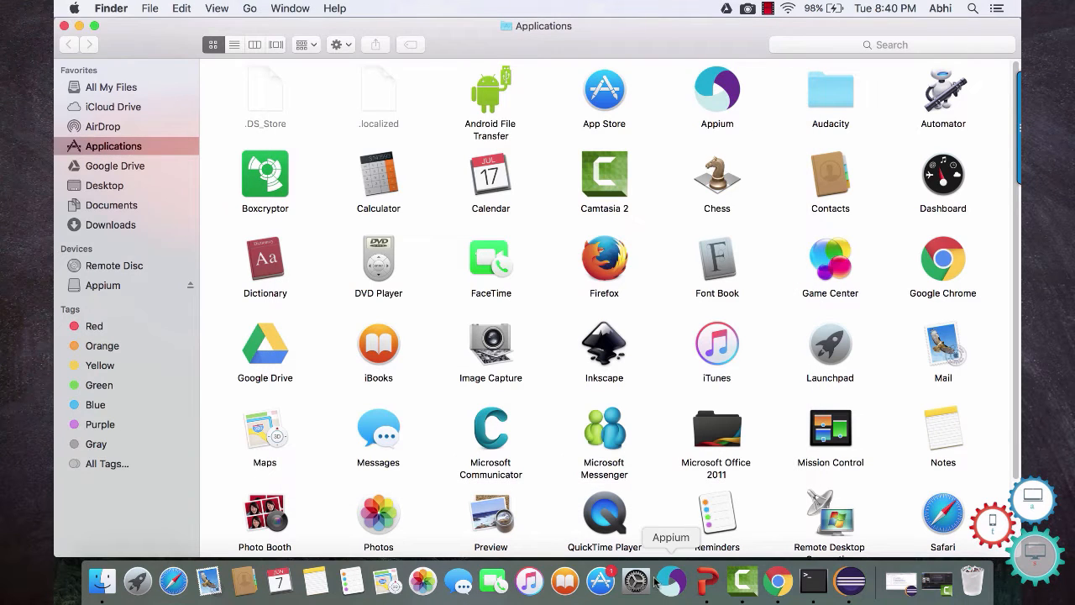
pyautogui.click(669, 579)
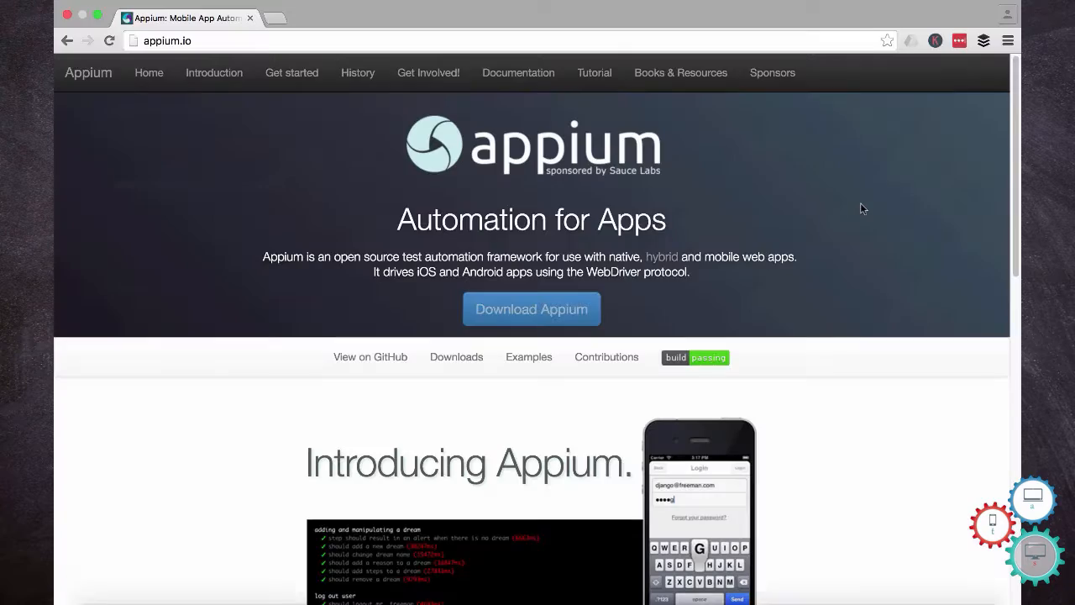
pyautogui.scroll(-5, 954, 324)
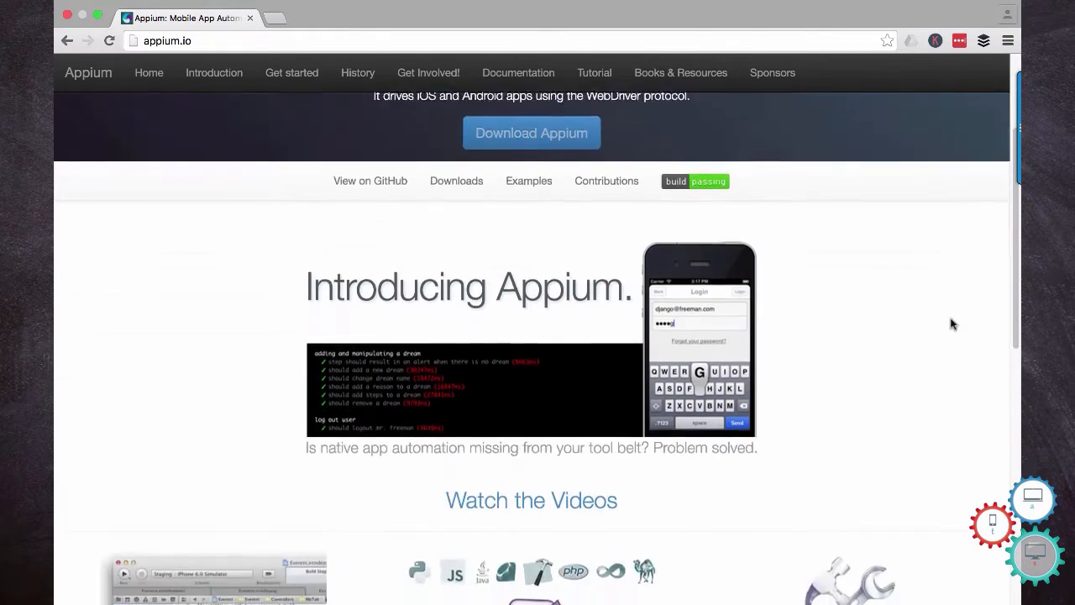
pyautogui.scroll(-5, 953, 323)
pyautogui.scroll(-5, 953, 323)
pyautogui.scroll(-5, 953, 324)
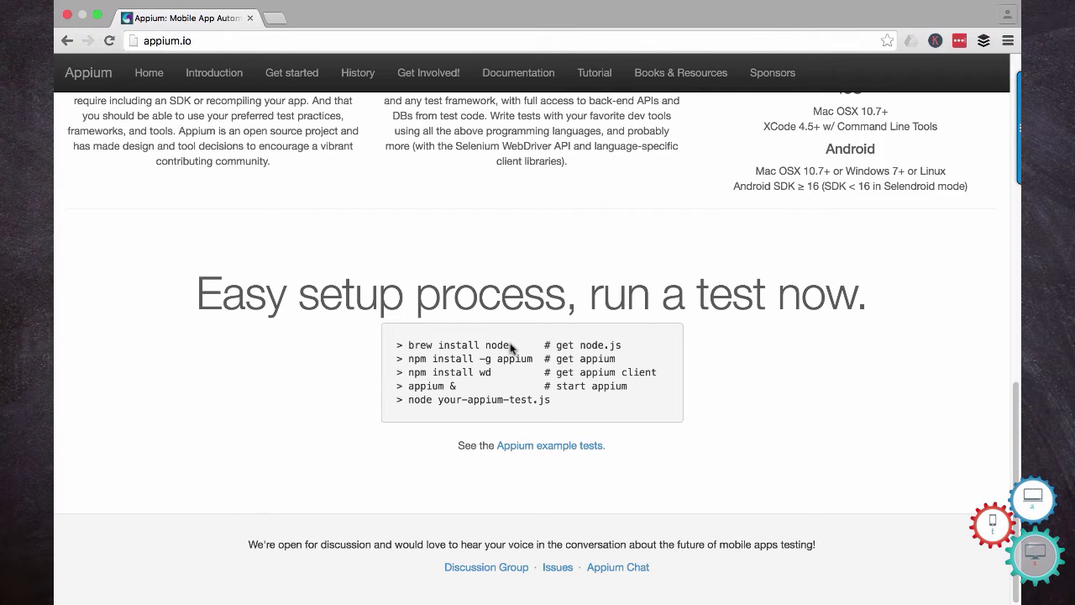
# - Select the brew install node command from appium.io's Easy setup process list
pyautogui.moveTo(485, 389); pyautogui.dragTo(392, 346)
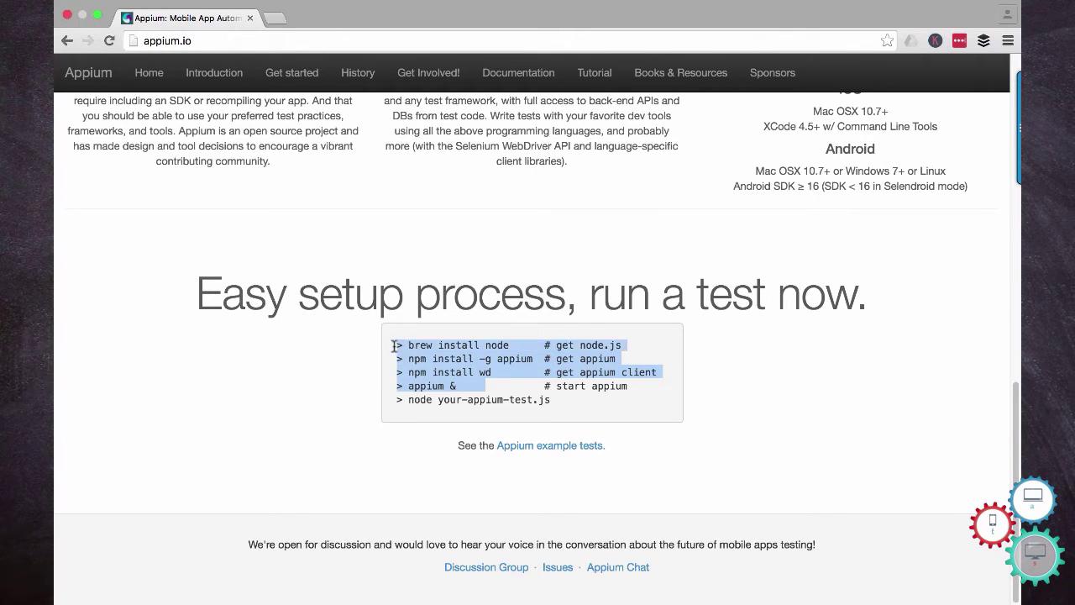
pyautogui.click(482, 348)
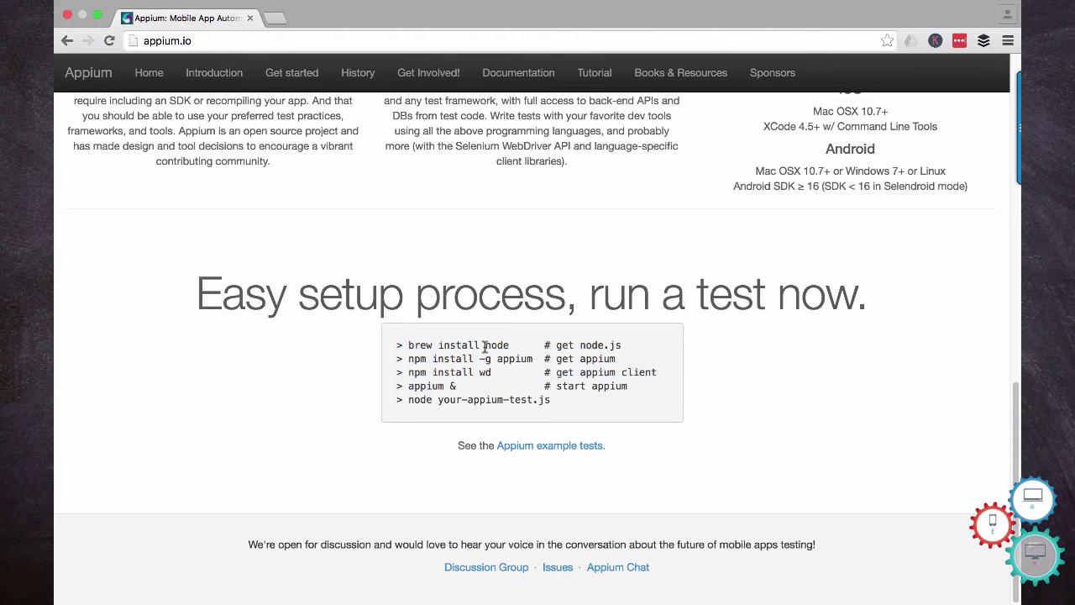
pyautogui.moveTo(511, 344); pyautogui.dragTo(408, 345)
pyautogui.press('super+c')
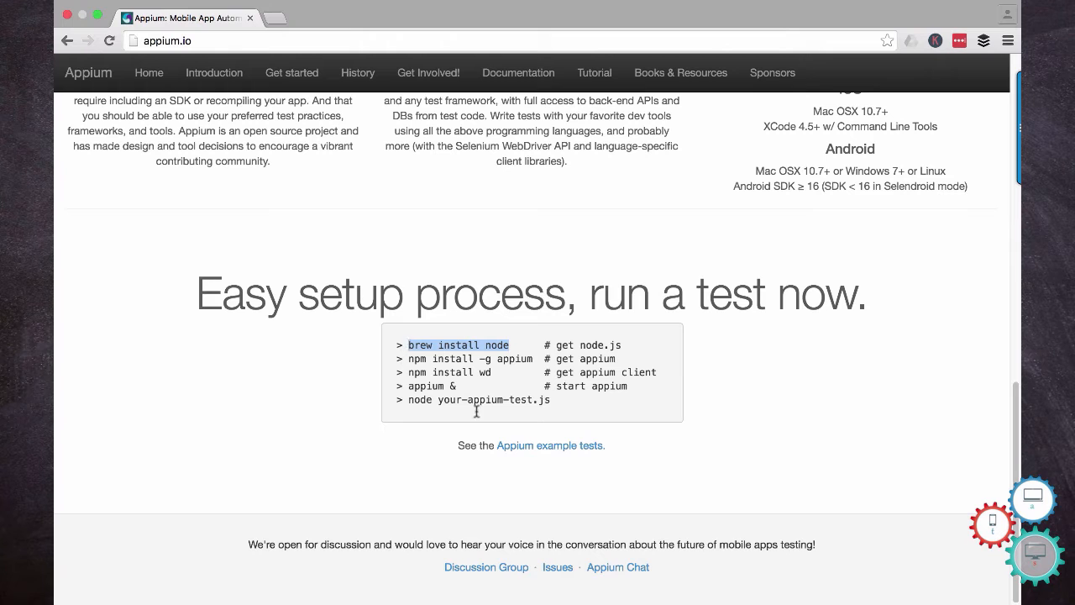
# - Run brew install node in Terminal, then copy and run npm install -g appium from appium.io
pyautogui.press('super+Tab')
pyautogui.press('super+v')
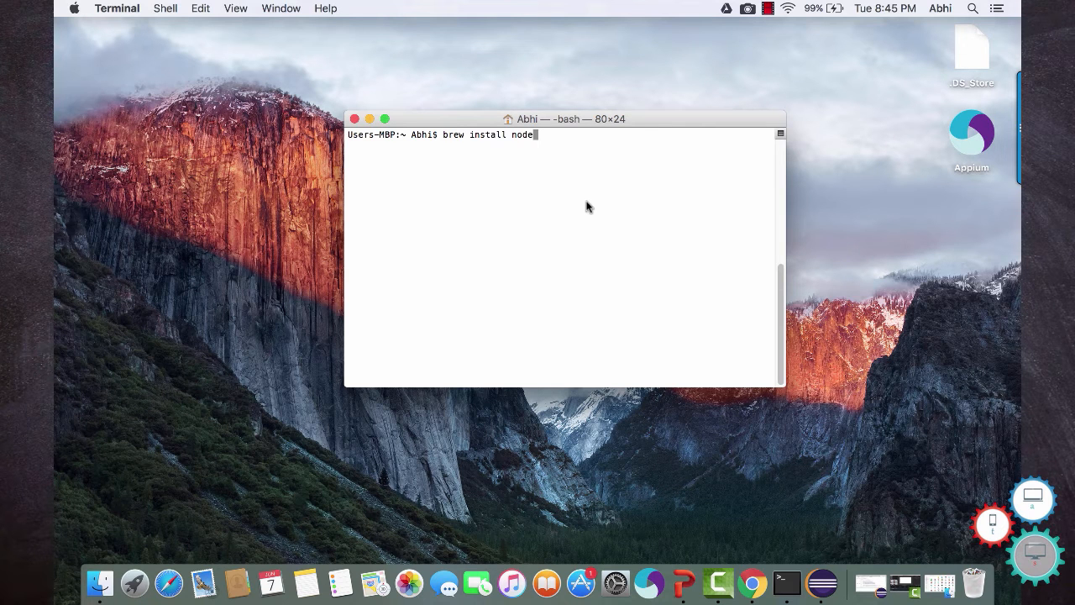
pyautogui.press('Return')
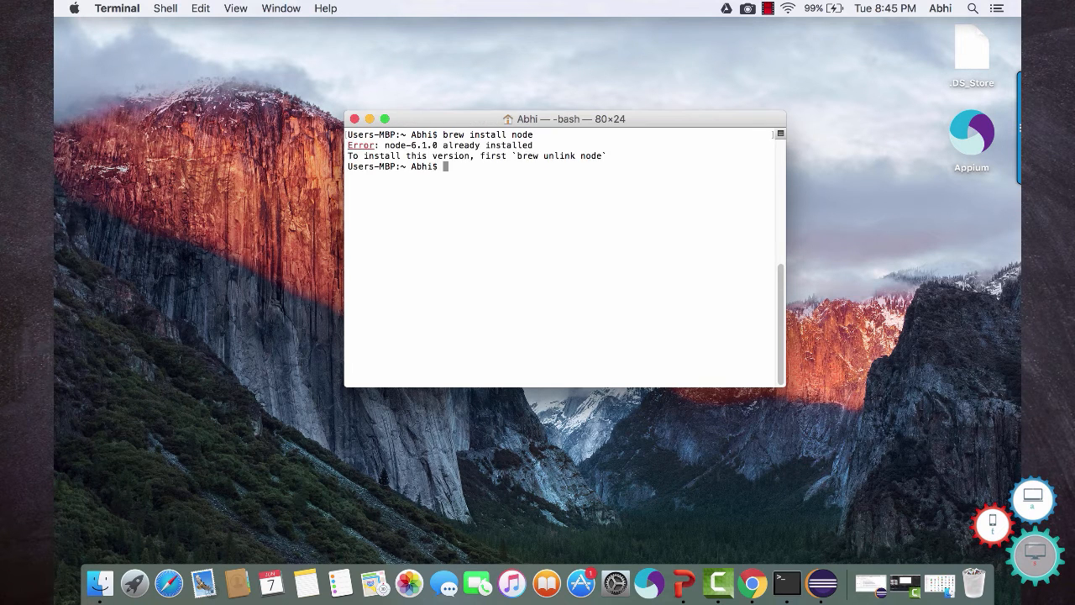
pyautogui.press('super+Tab')
pyautogui.moveTo(533, 359); pyautogui.dragTo(410, 358)
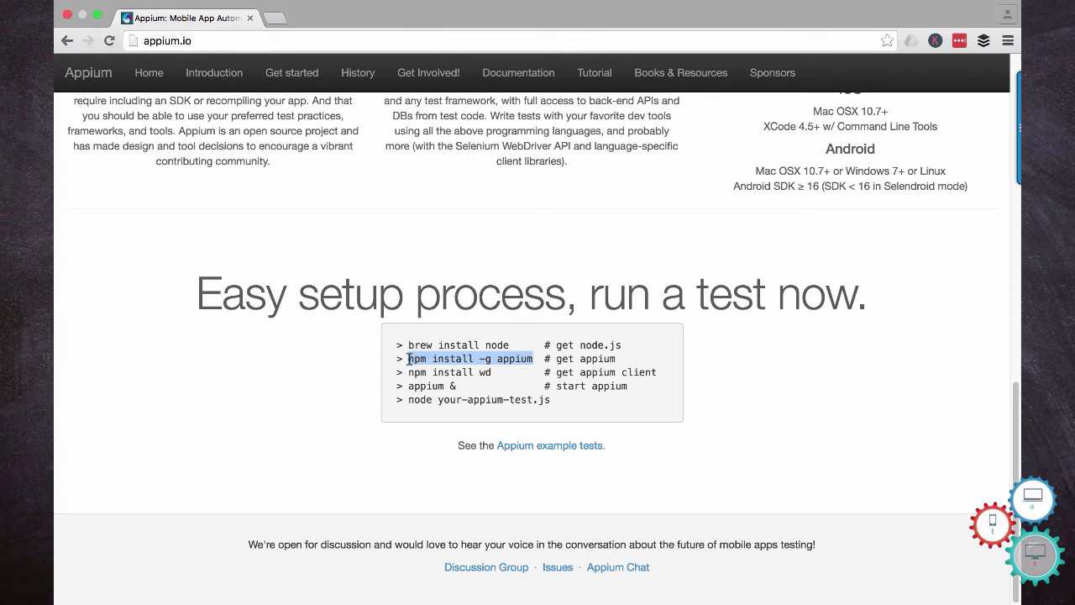
pyautogui.press('super+c')
pyautogui.press('super+Tab')
pyautogui.press('super+v')
pyautogui.press('Return')
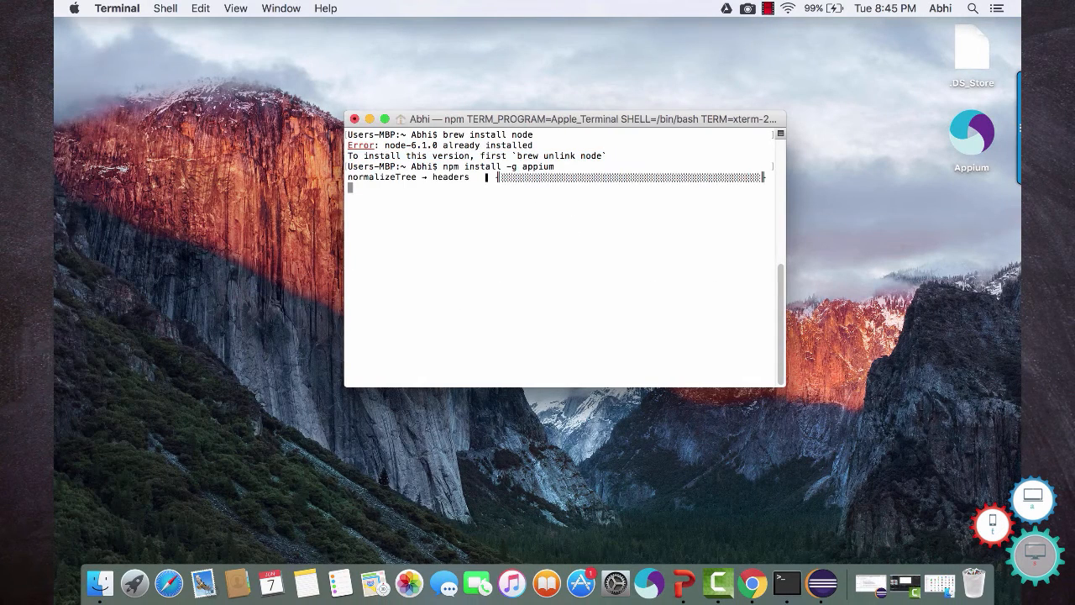
# - Copy and run npm install wd, then start the Appium server in the background with appium &
pyautogui.press('super+Tab')
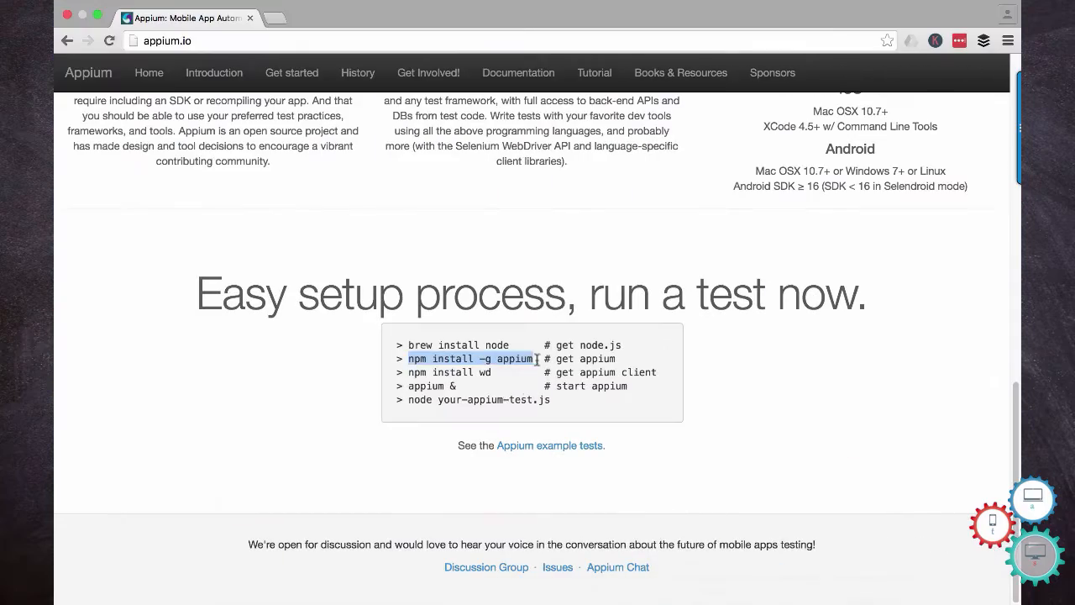
pyautogui.moveTo(491, 372); pyautogui.dragTo(409, 373)
pyautogui.press('super+c')
pyautogui.press('super+Tab')
pyautogui.press('super+v')
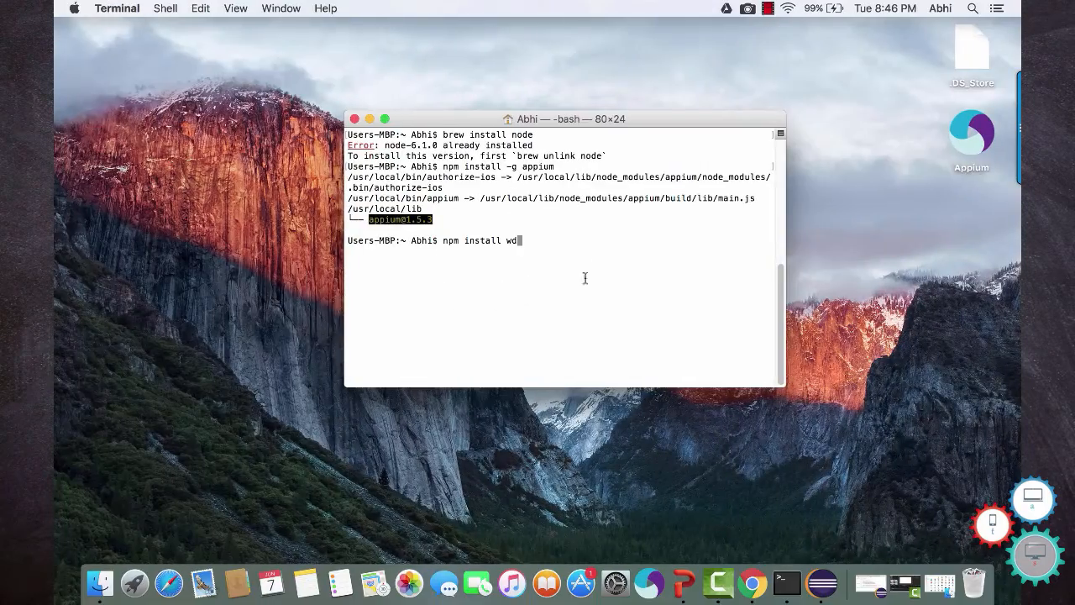
pyautogui.press('Return')
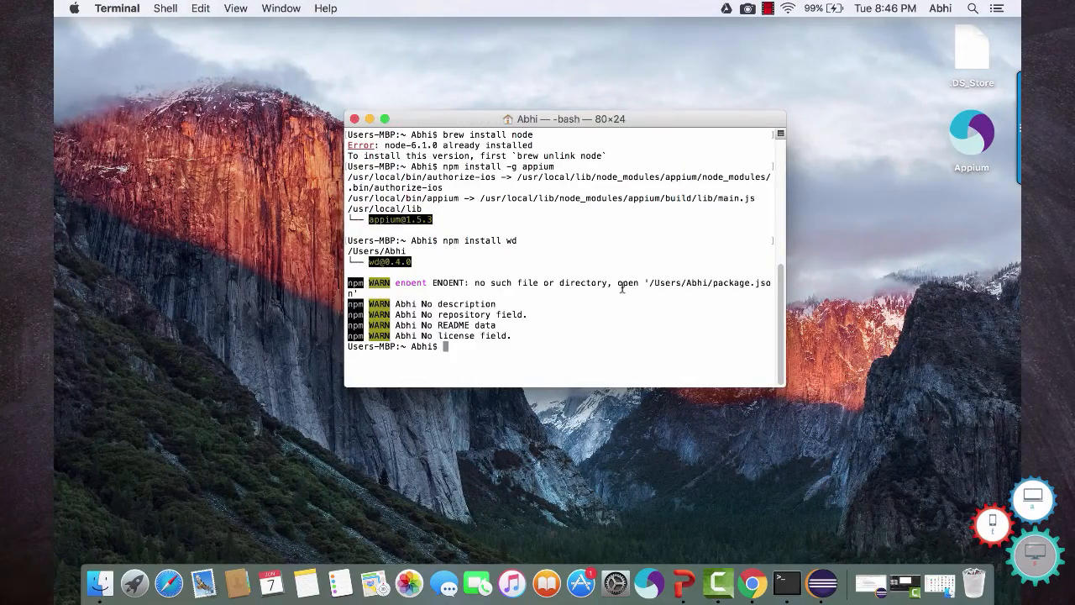
pyautogui.press('super+Tab')
pyautogui.moveTo(463, 386); pyautogui.dragTo(408, 386)
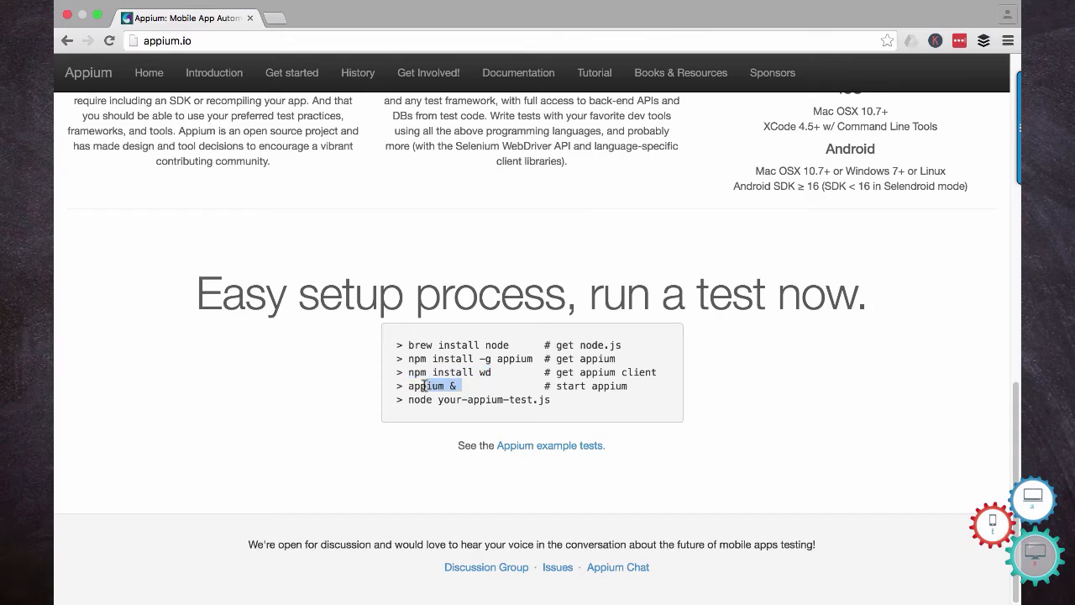
pyautogui.press('super+c')
pyautogui.press('super+Tab')
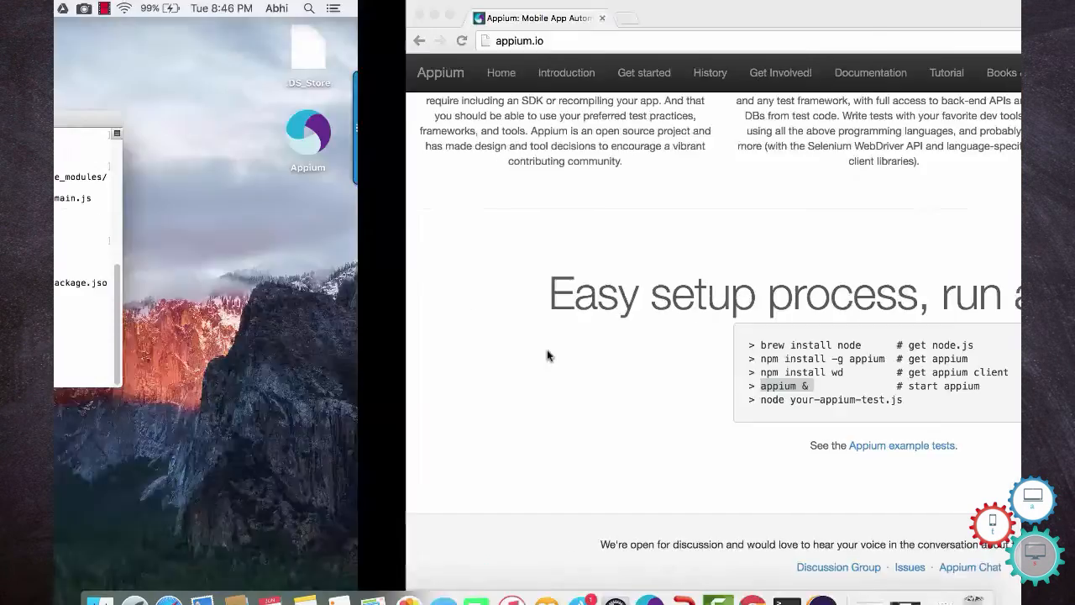
pyautogui.press('super+v')
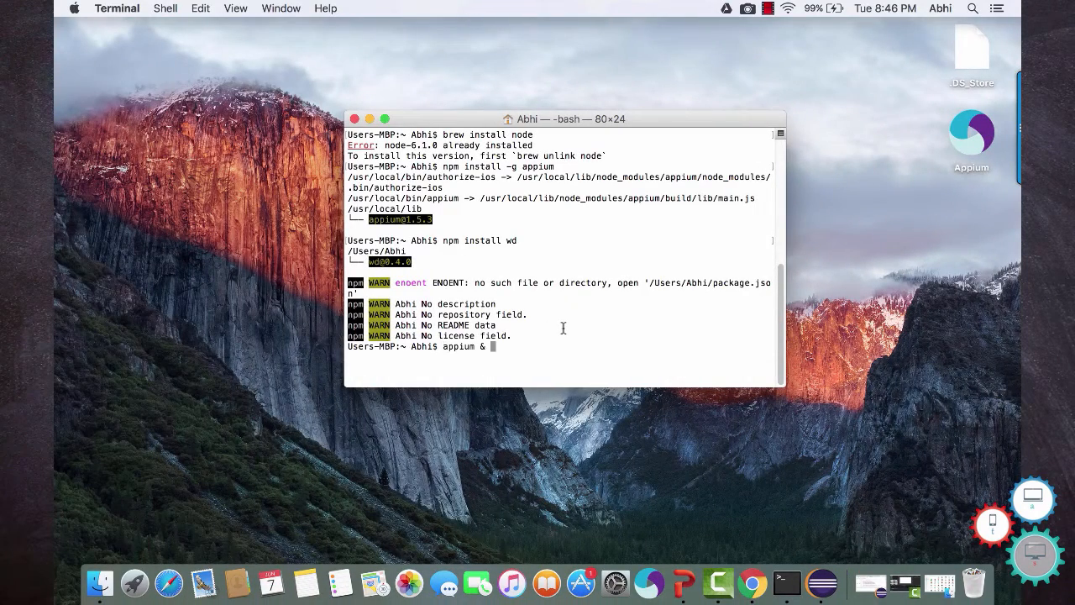
pyautogui.press('Return')
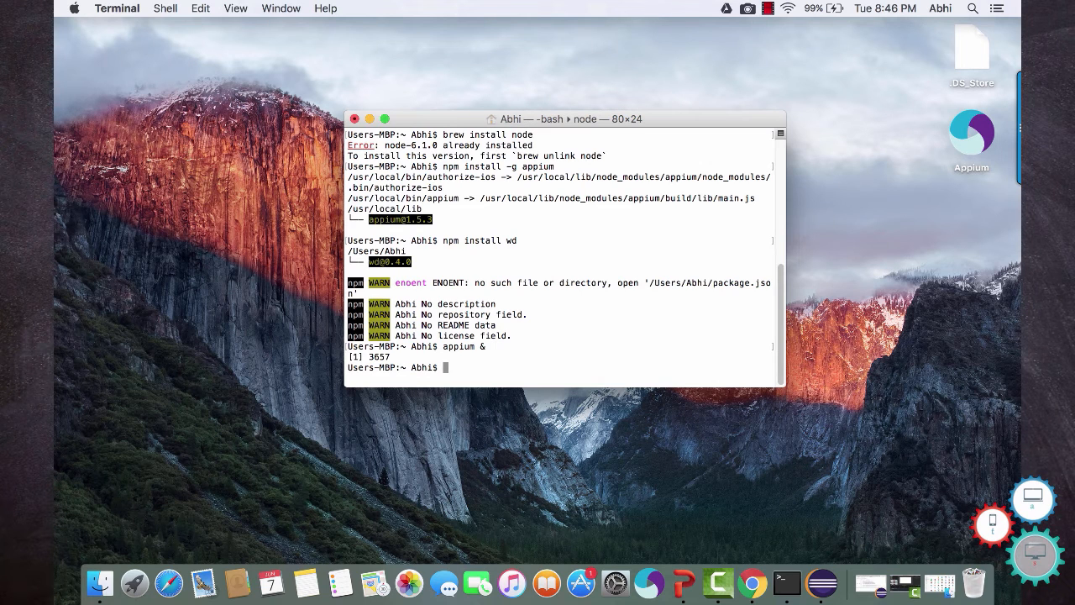